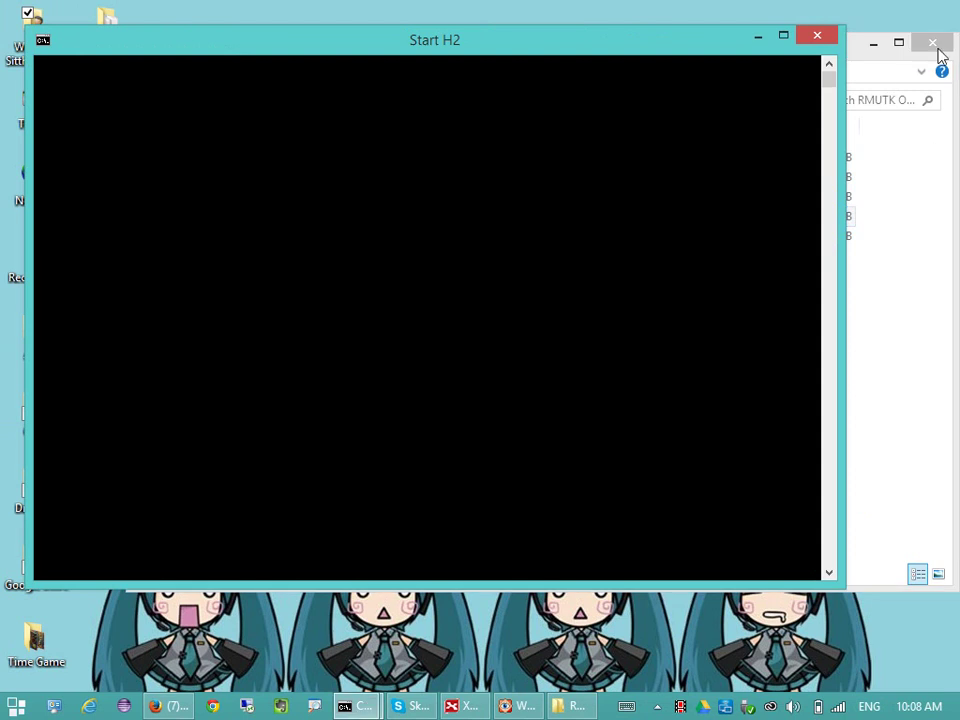
- Clear the Explorer and H2 Console Firefox windows off the screen to reveal the desktop
{"action": "left_click", "coordinate": [873, 42]}
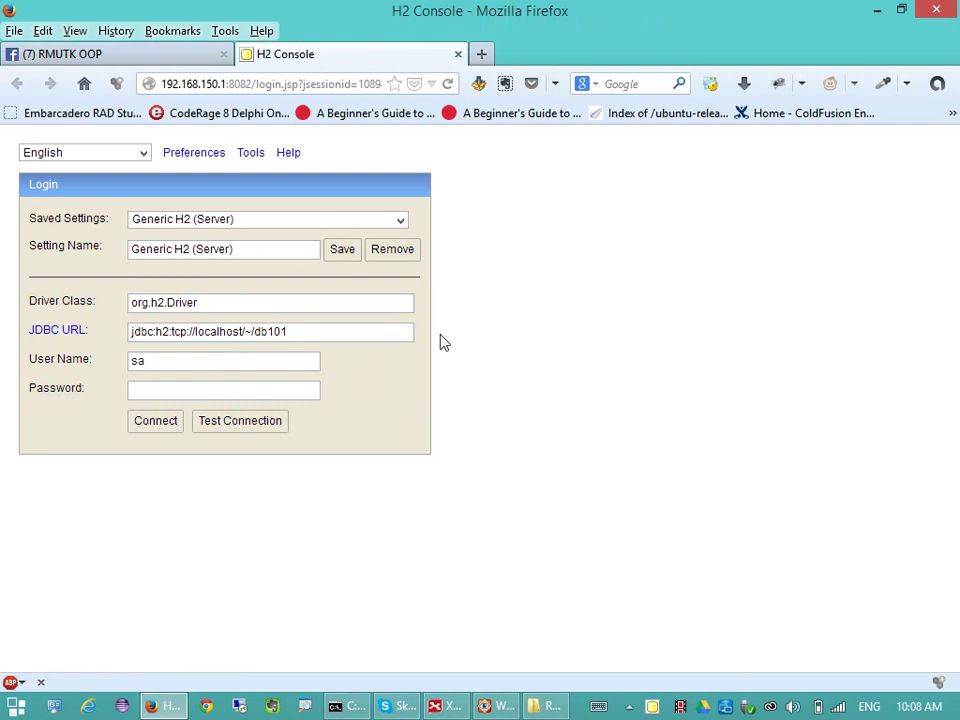
{"action": "left_click", "coordinate": [895, 14]}
{"action": "left_click", "coordinate": [803, 14]}
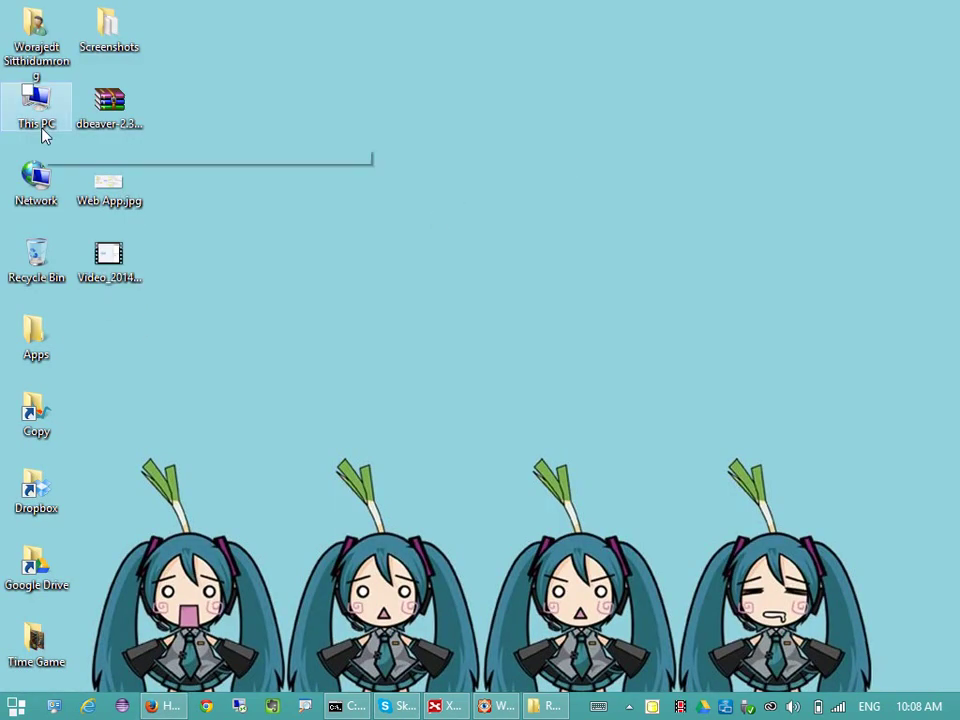
- Launch dbeaver.exe from the DBeaver-2.3.8 folder in the user's home directory
{"action": "double_click", "coordinate": [36, 38]}
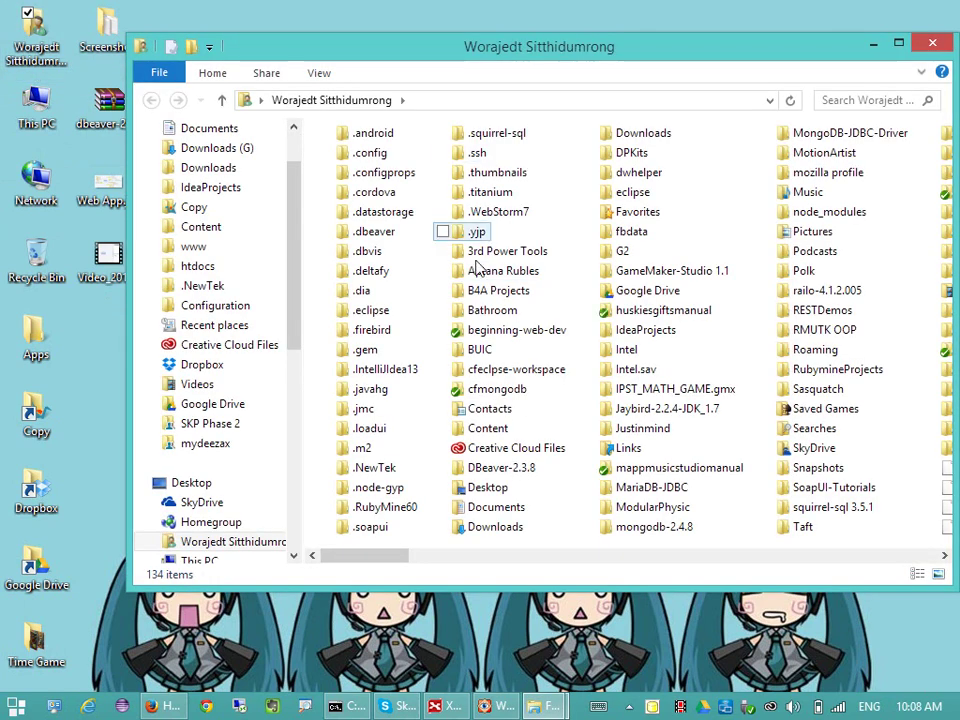
{"action": "double_click", "coordinate": [497, 467]}
{"action": "left_click", "coordinate": [390, 275]}
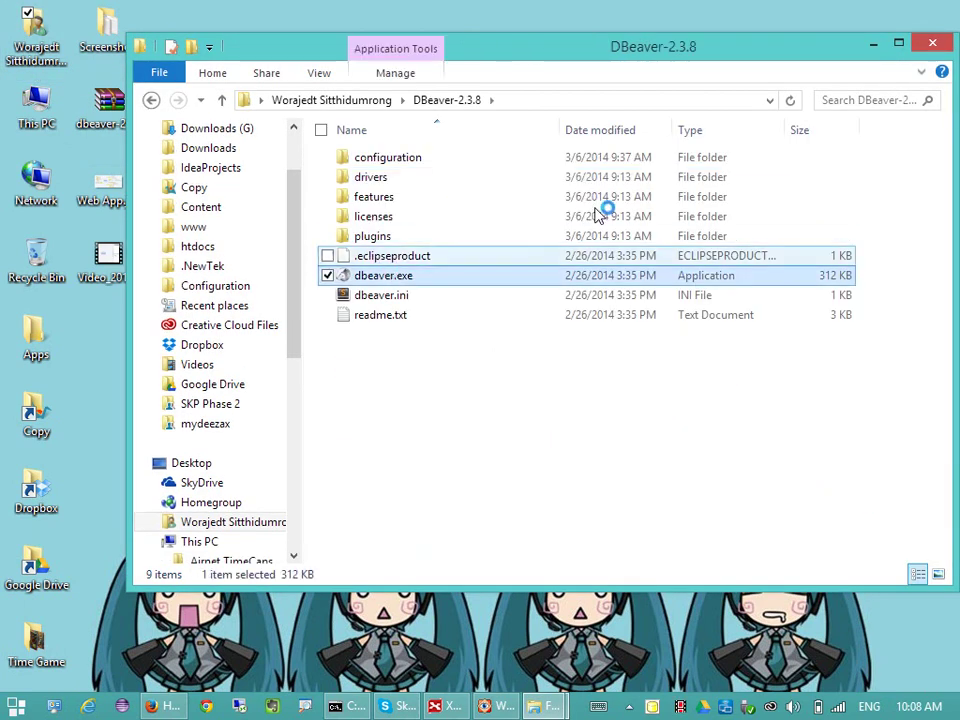
{"action": "left_click", "coordinate": [880, 46]}
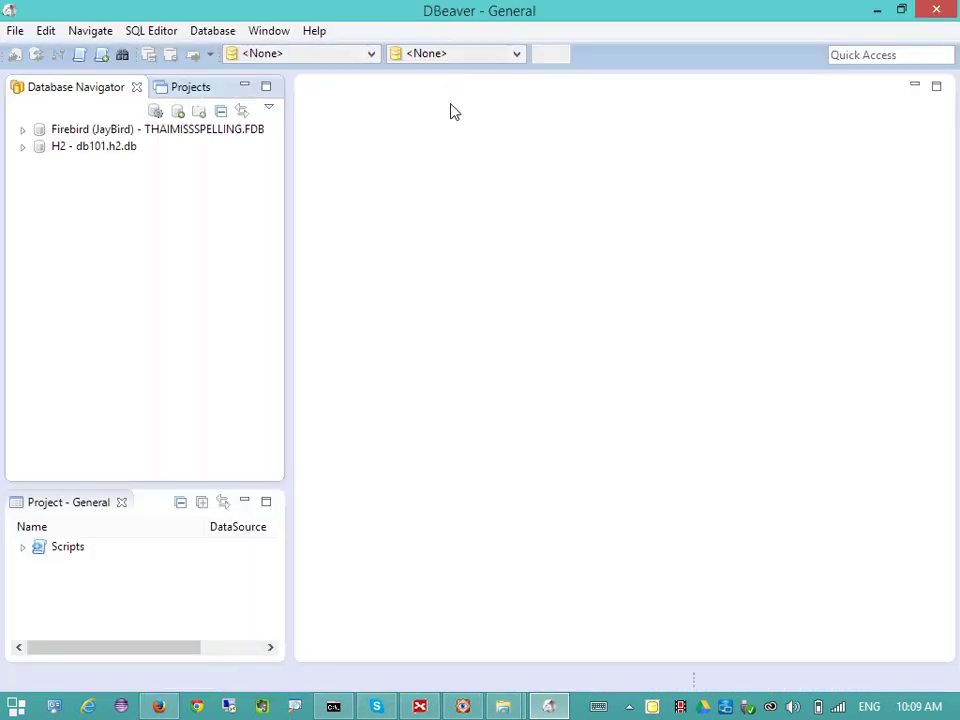
- Choose Create New Connection from the H2 - db101.h2.db connection's context menu
{"action": "left_click", "coordinate": [101, 150]}
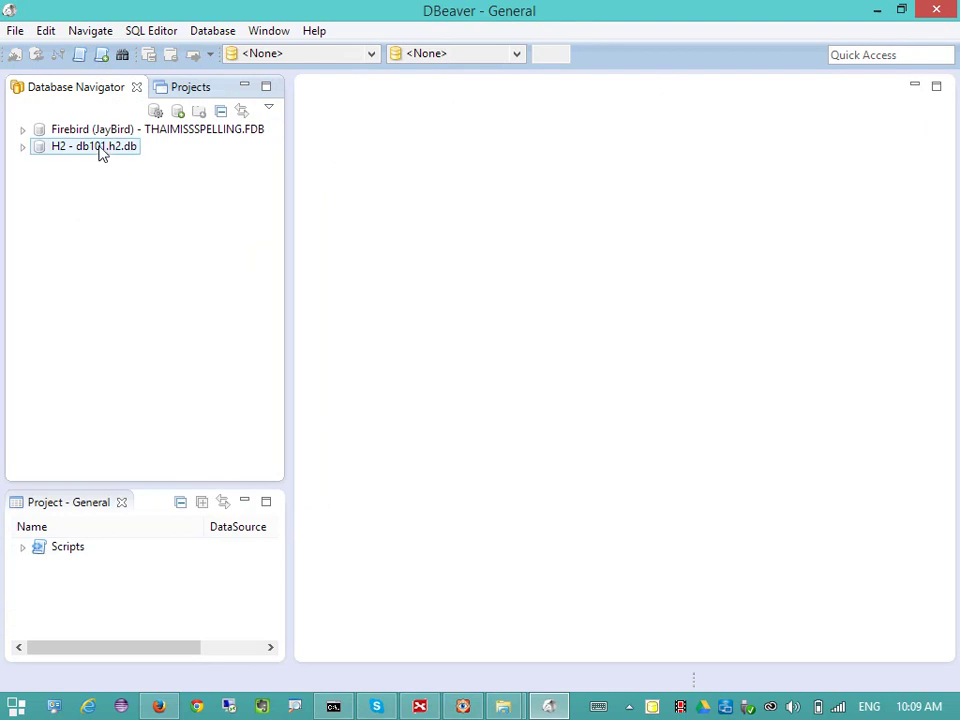
{"action": "left_click", "coordinate": [97, 150]}
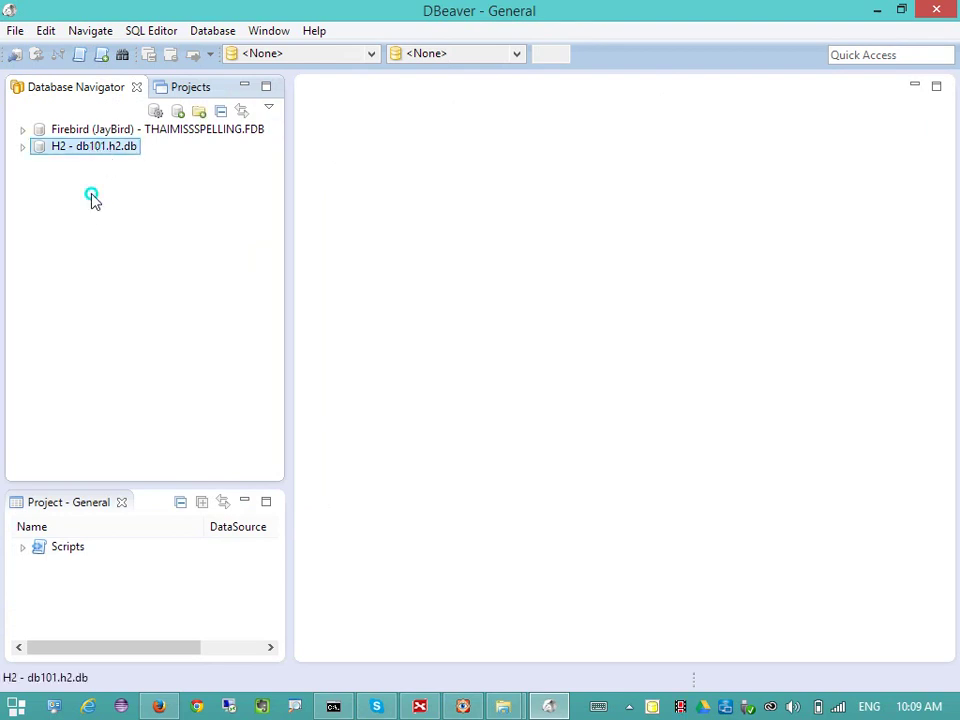
{"action": "right_click", "coordinate": [91, 197]}
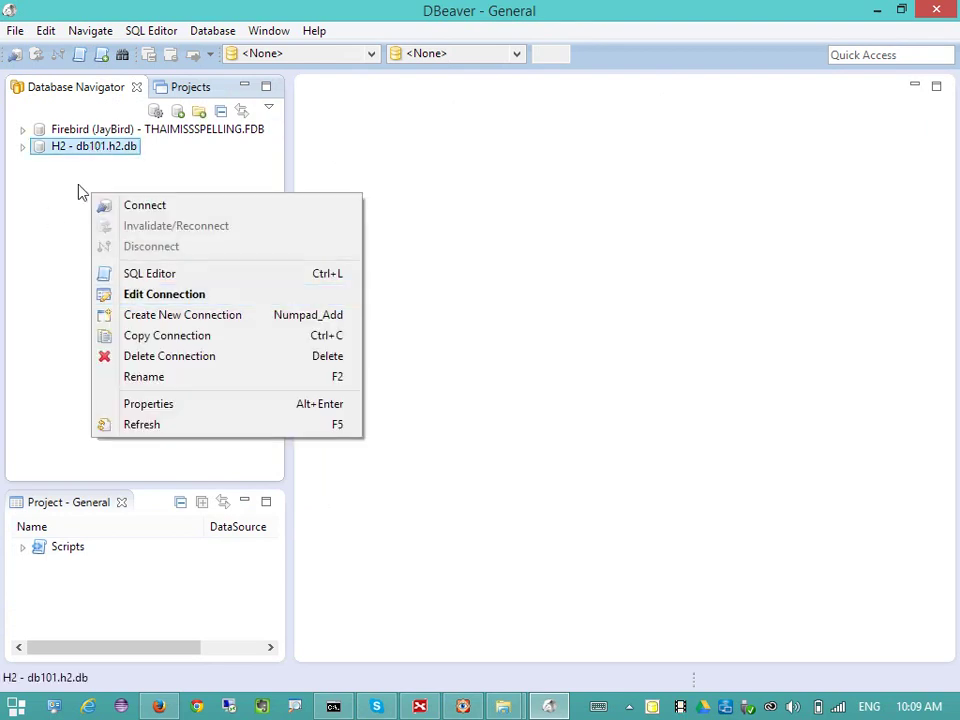
{"action": "left_click", "coordinate": [295, 318]}
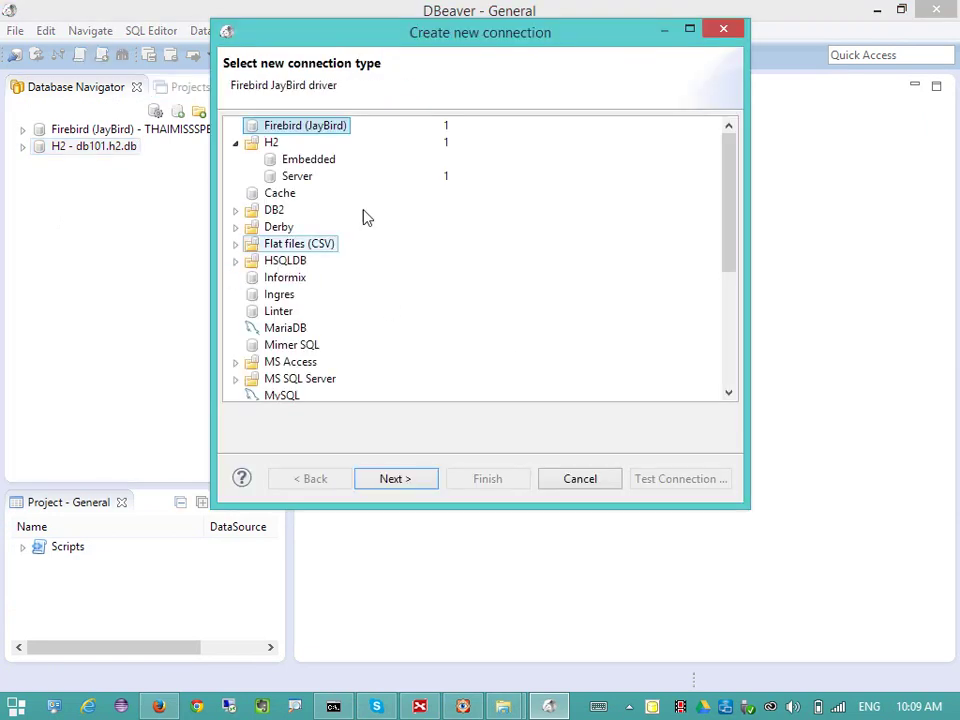
- Pick H2 Server as the connection type after briefly checking H2 Embedded
{"action": "left_click", "coordinate": [299, 177]}
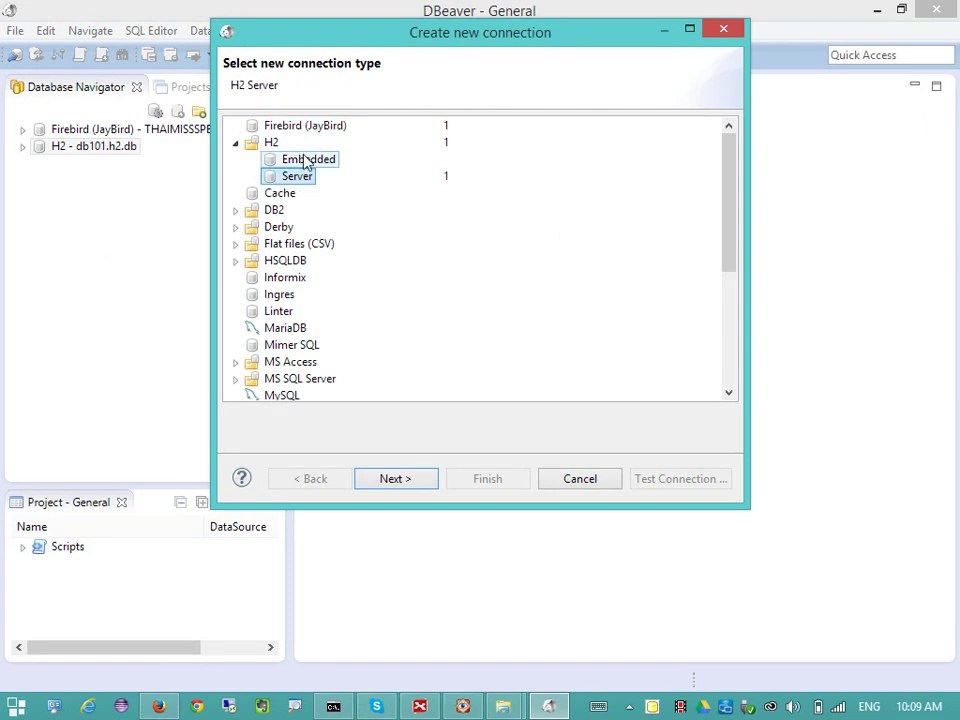
{"action": "scroll", "coordinate": [310, 200], "scroll_direction": "down", "scroll_amount": 4}
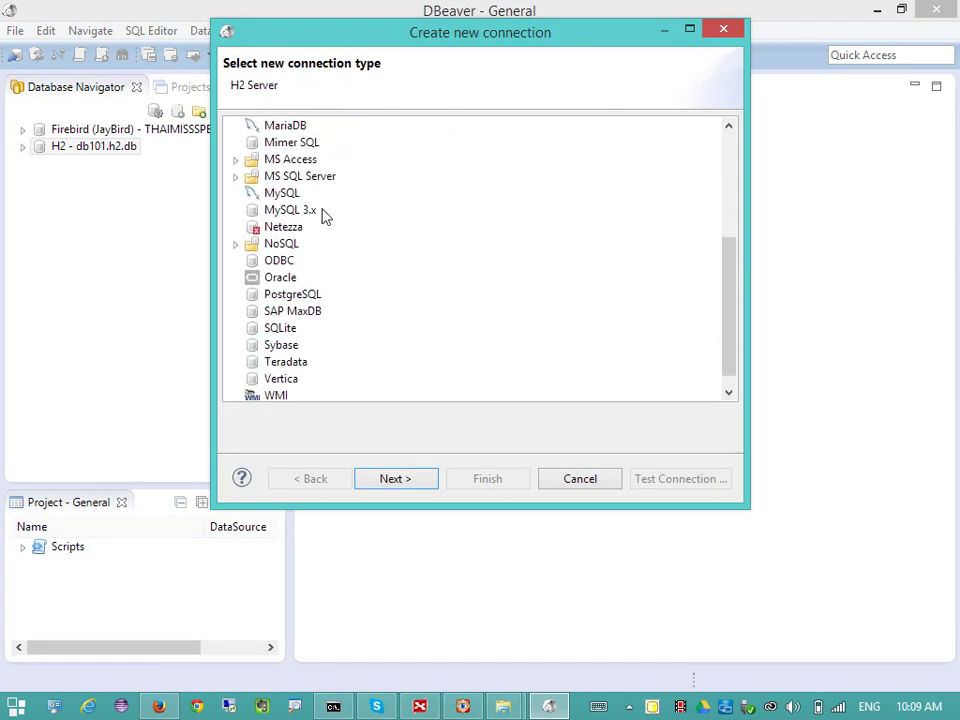
{"action": "scroll", "coordinate": [330, 215], "scroll_direction": "up", "scroll_amount": 4}
{"action": "left_click", "coordinate": [305, 160]}
{"action": "left_click", "coordinate": [300, 177]}
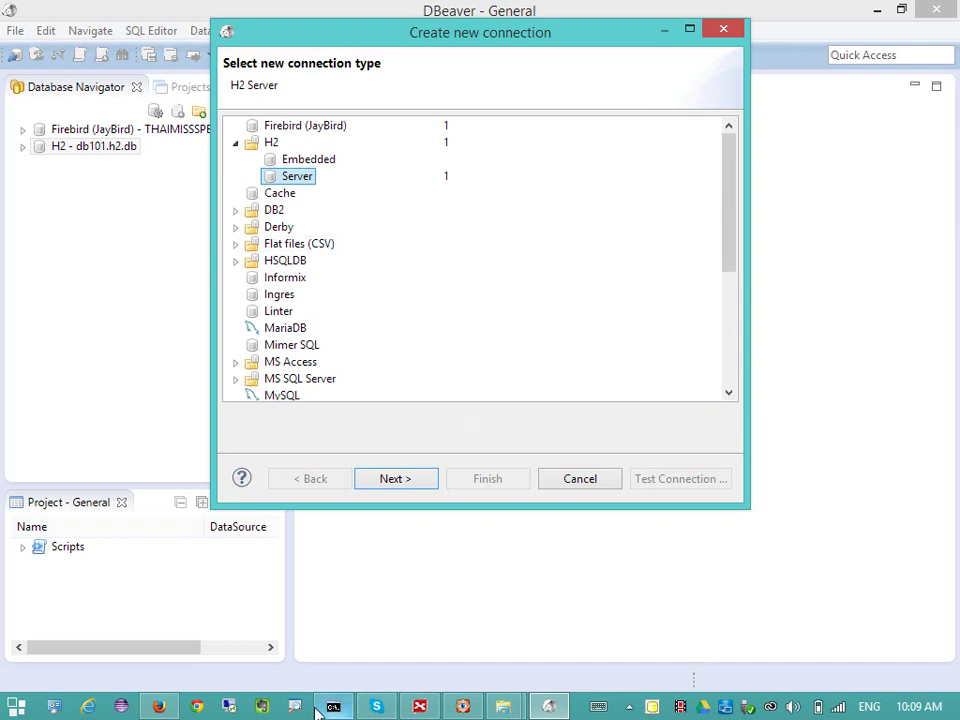
{"action": "mouse_move", "coordinate": [530, 710]}
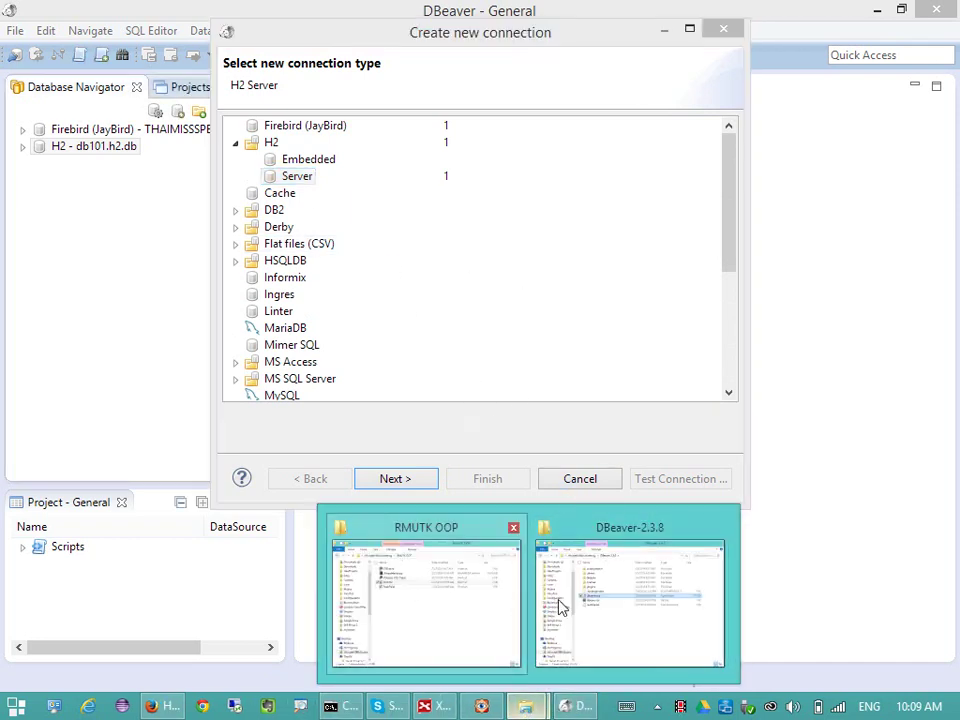
{"action": "left_click", "coordinate": [590, 606]}
{"action": "left_click", "coordinate": [431, 413]}
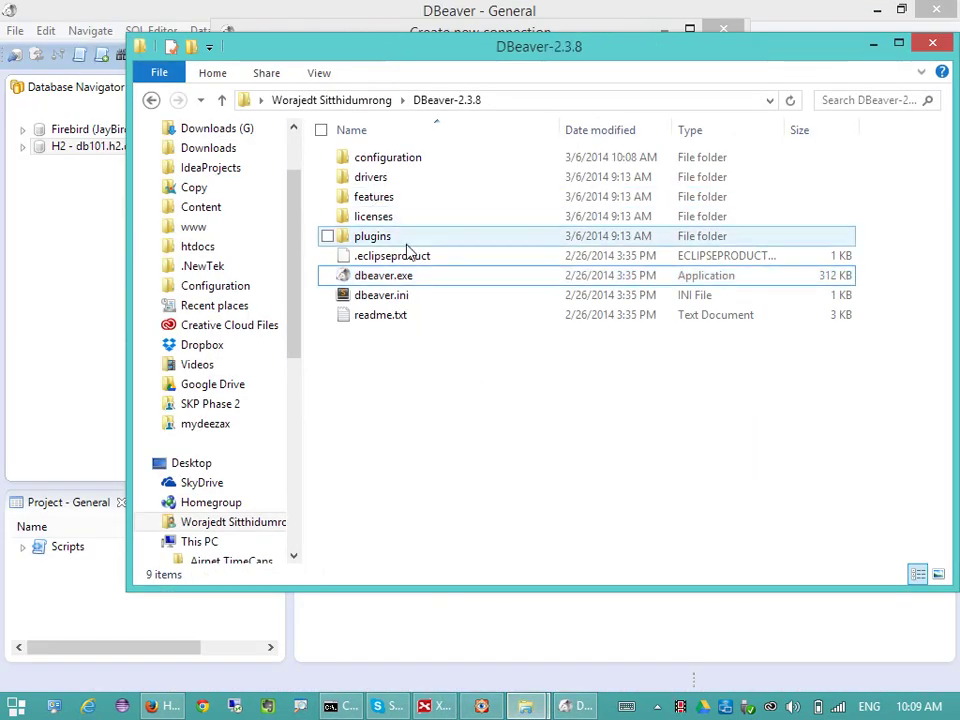
{"action": "left_click", "coordinate": [410, 181]}
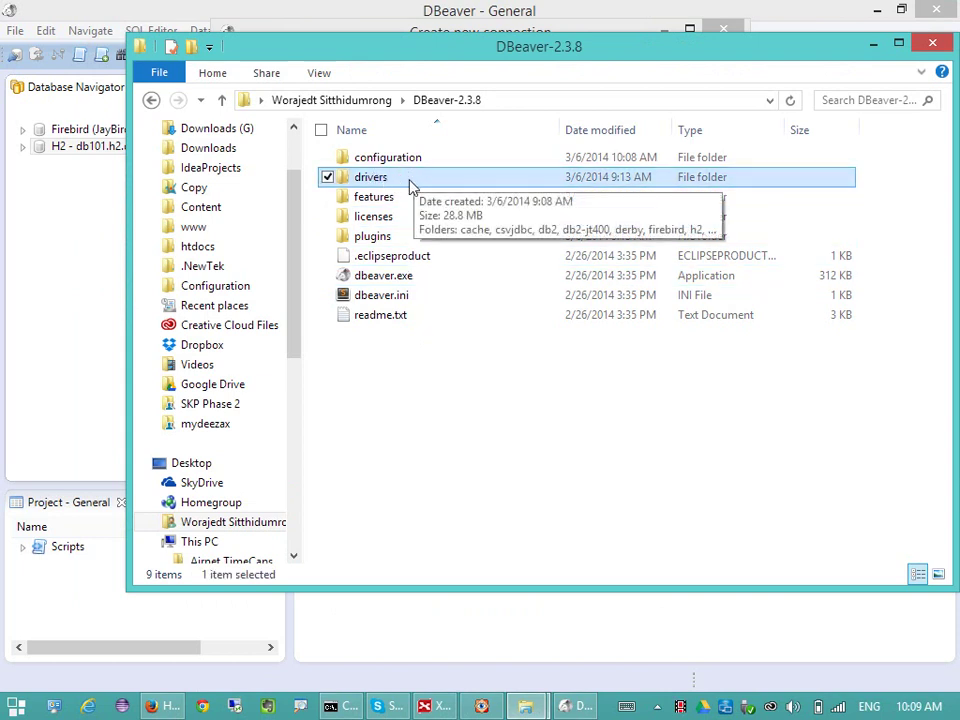
{"action": "double_click", "coordinate": [410, 185]}
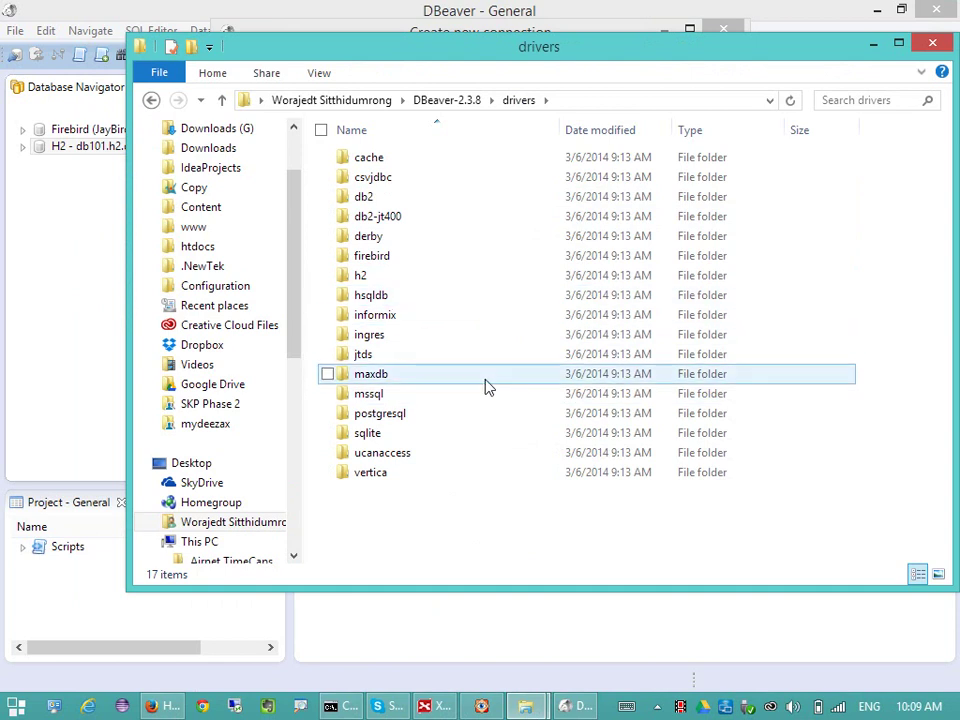
{"action": "key", "text": "BackSpace"}
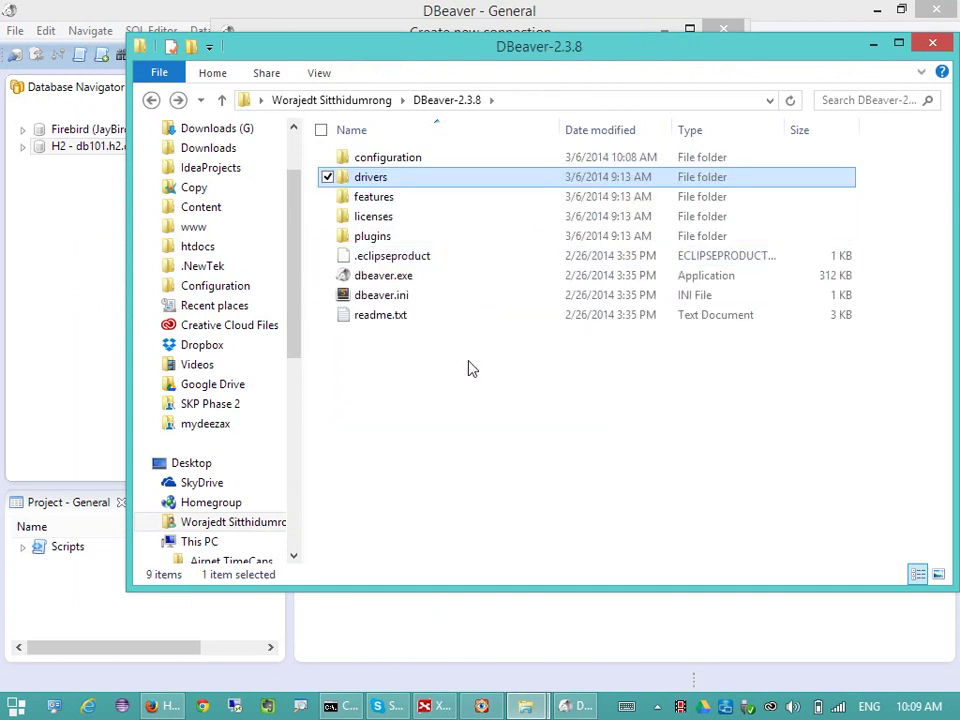
{"action": "left_click", "coordinate": [95, 279]}
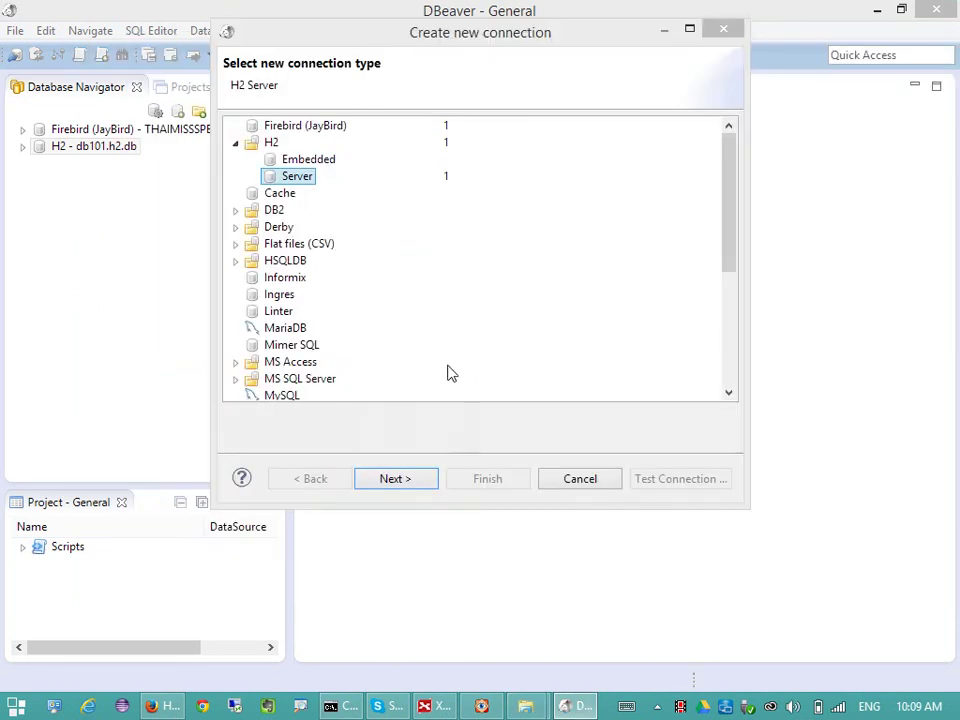
- Enter the test database path in the user's home folder and user name sa
{"action": "left_click", "coordinate": [420, 478]}
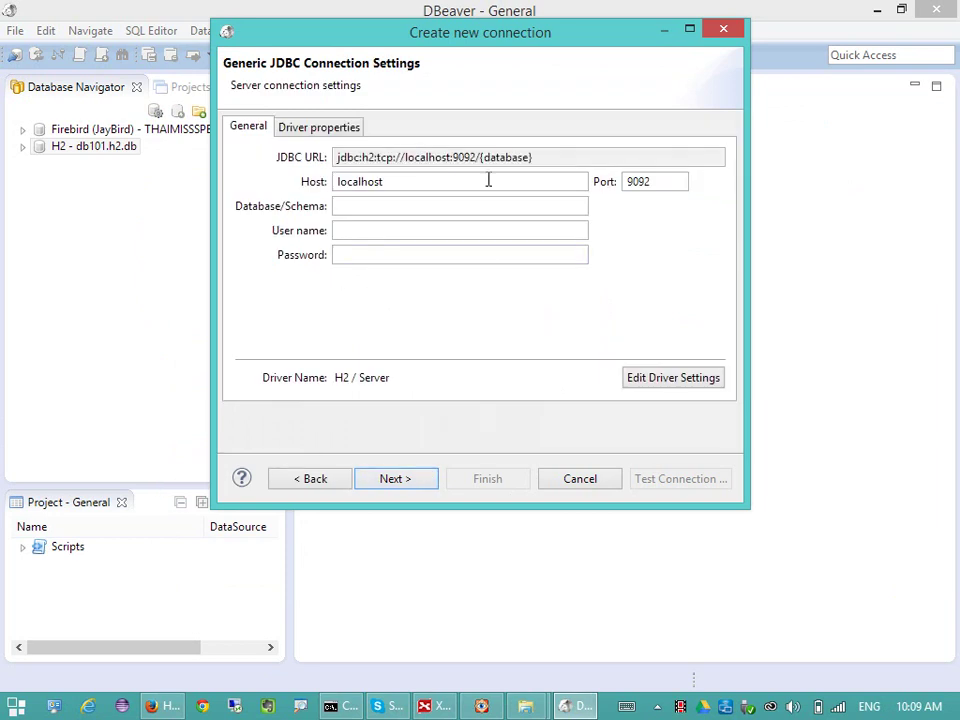
{"action": "key", "text": "alt"}
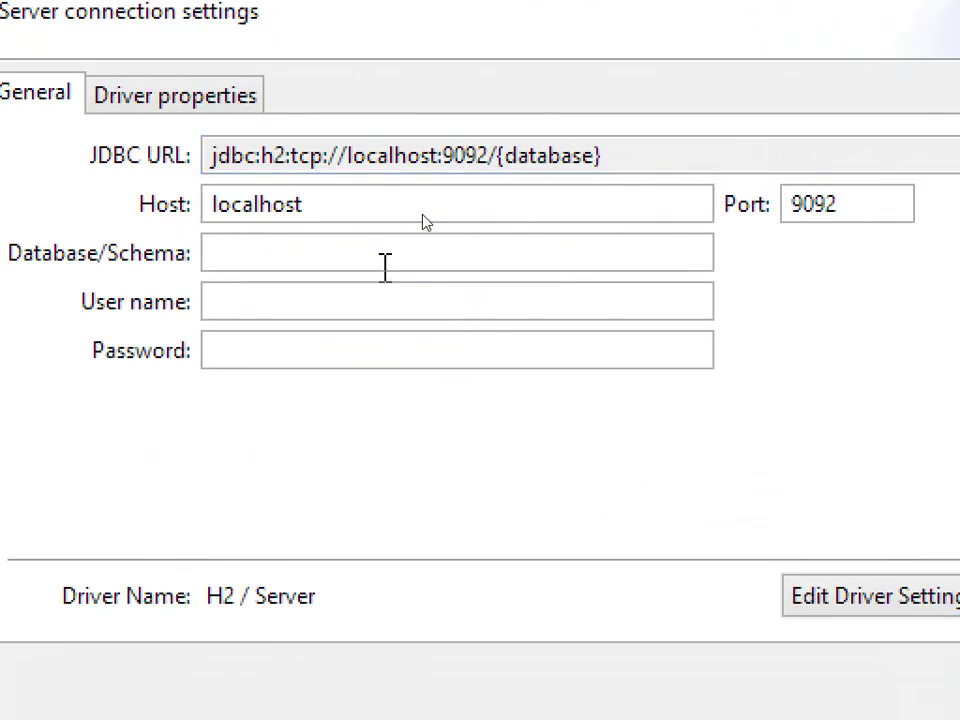
{"action": "left_click", "coordinate": [324, 253]}
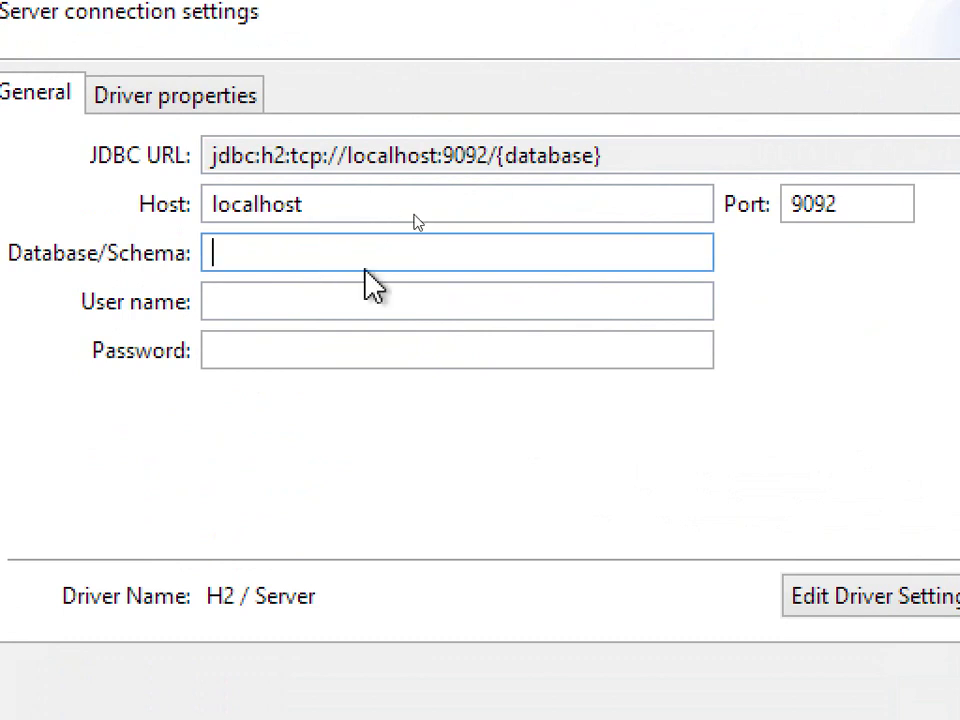
{"action": "type", "text": "C:\\Wo"}
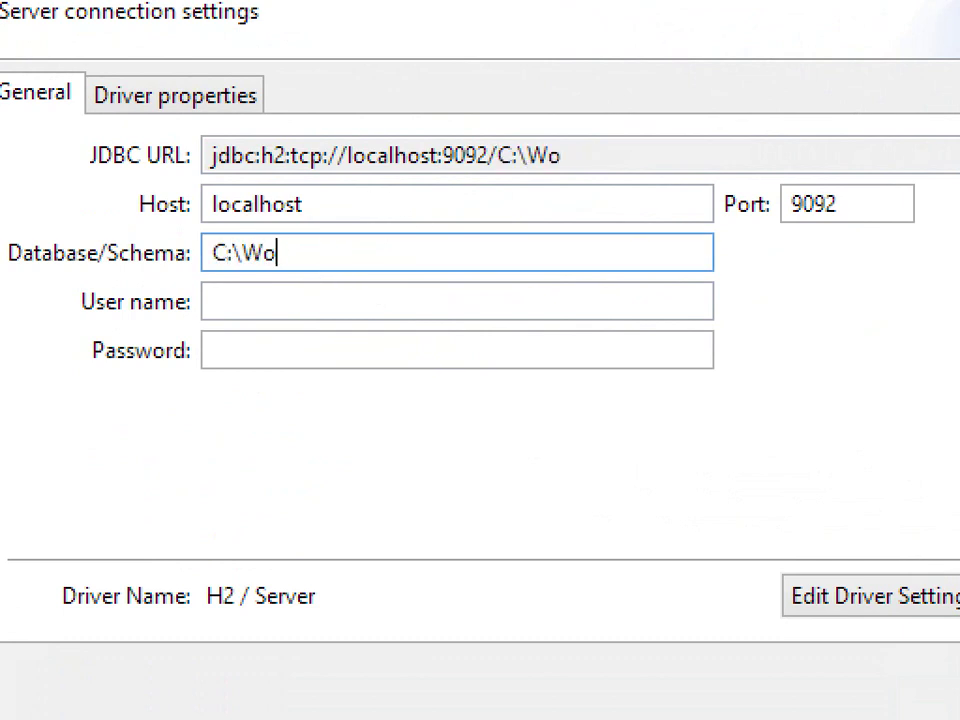
{"action": "type", "text": "rajed"}
{"action": "key", "text": "BackSpace"}
{"action": "key", "text": "BackSpace"}
{"action": "key", "text": "BackSpace"}
{"action": "key", "text": "BackSpace"}
{"action": "key", "text": "BackSpace"}
{"action": "key", "text": "BackSpace"}
{"action": "key", "text": "BackSpace"}
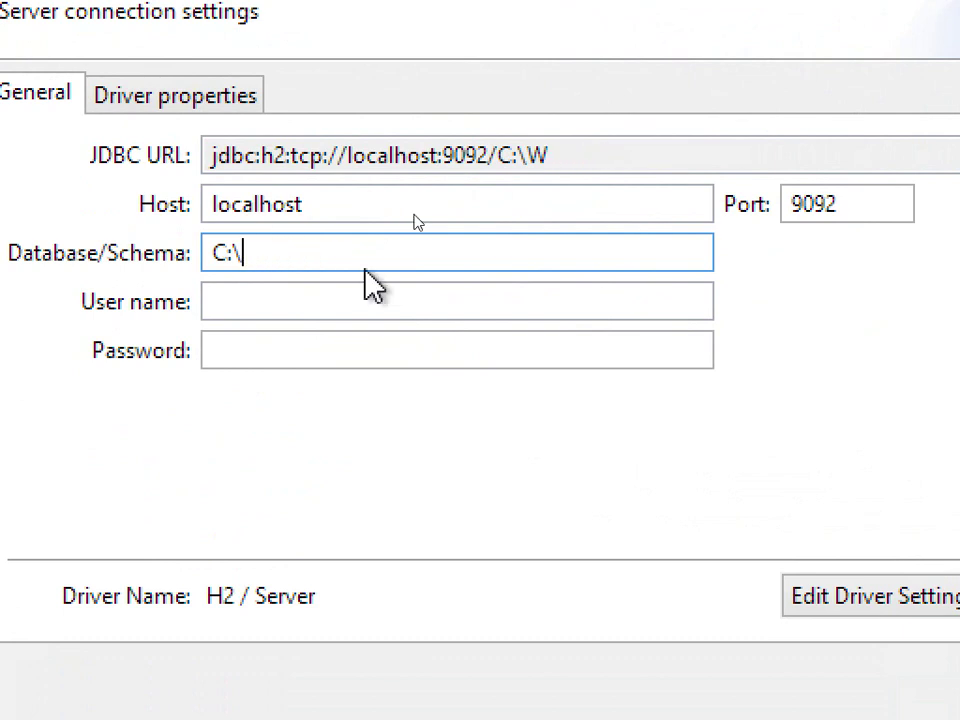
{"action": "type", "text": "Users\\Wor"}
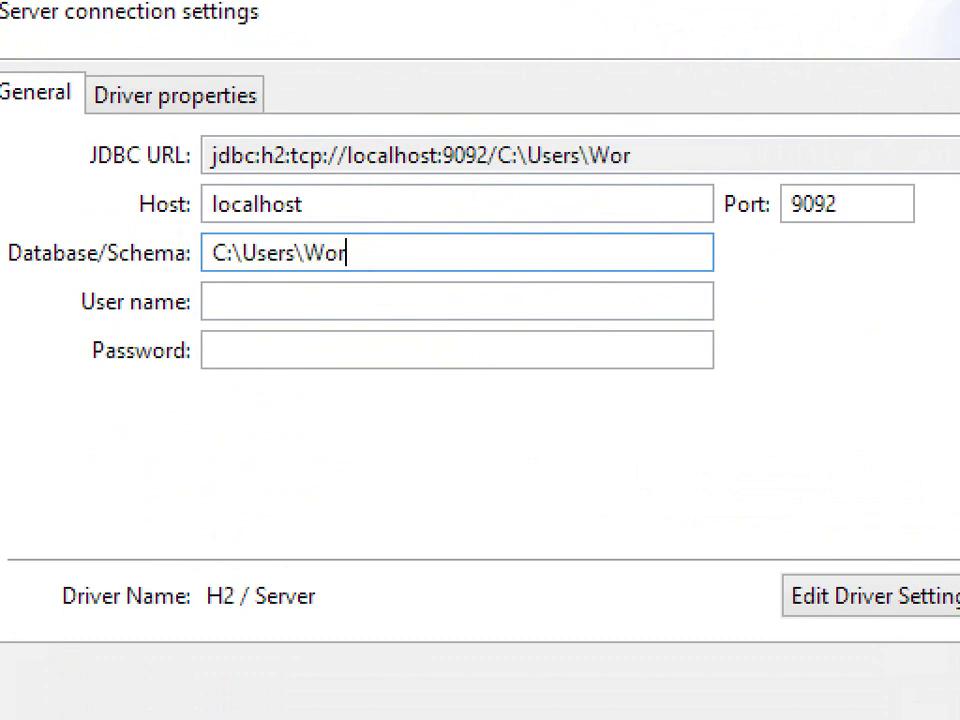
{"action": "type", "text": "ajedt\\"}
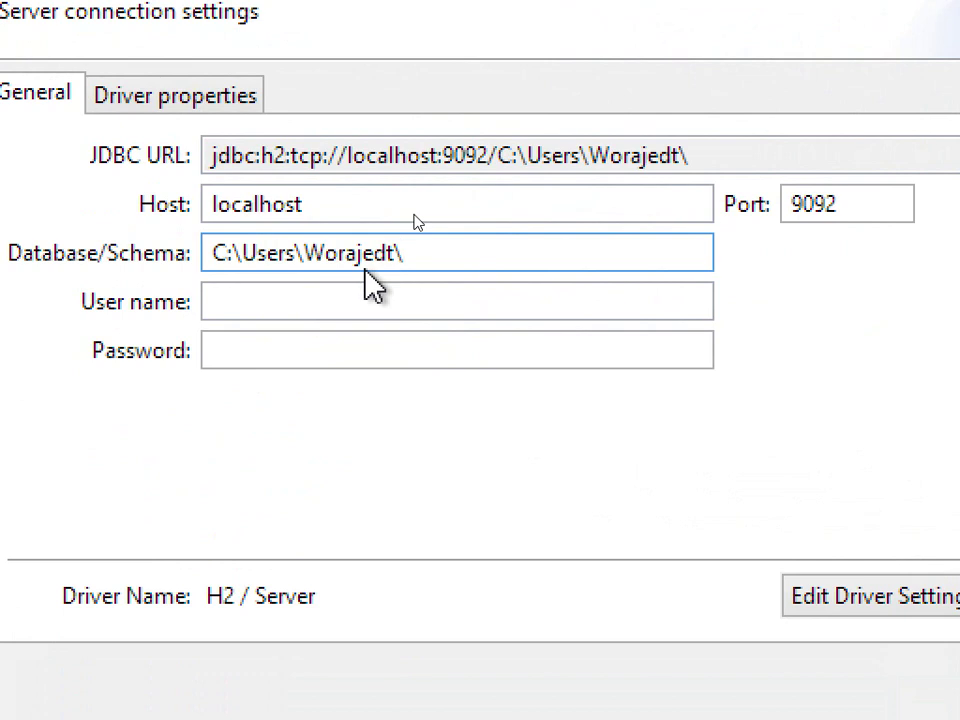
{"action": "type", "text": "test"}
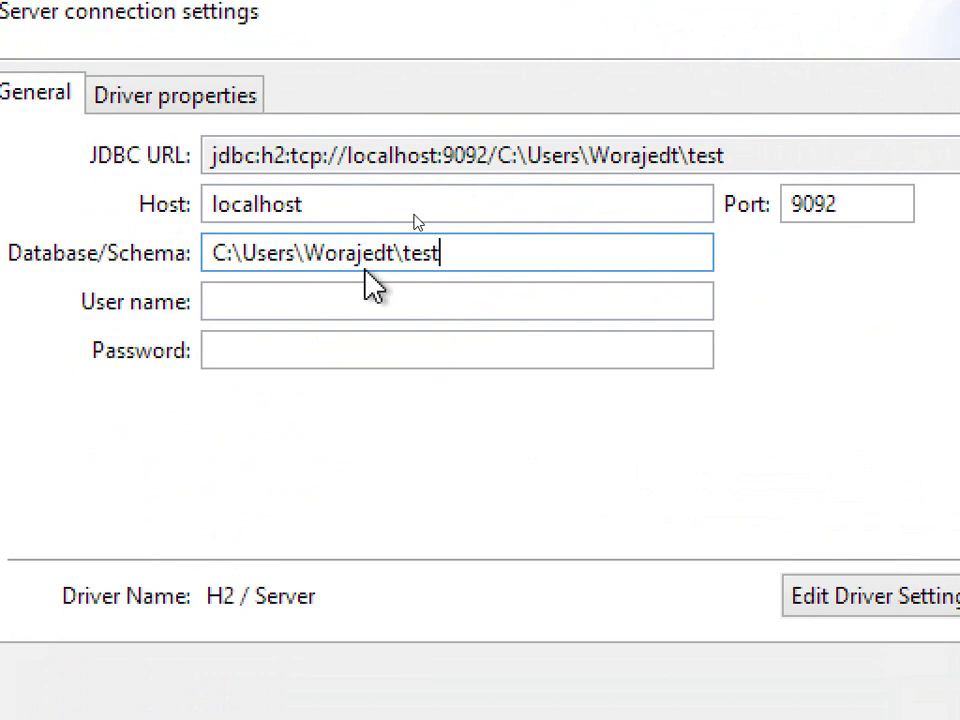
{"action": "left_click", "coordinate": [380, 300]}
{"action": "type", "text": "sa"}
{"action": "key", "text": "Tab"}
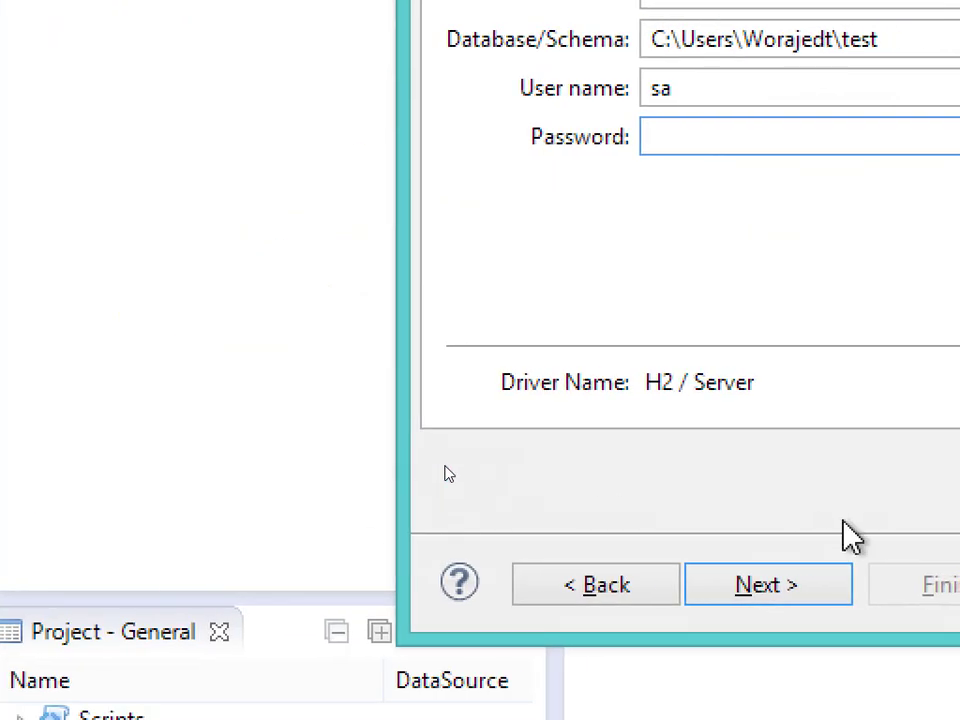
- Test the connection to localhost:9092 successfully and advance to network settings
{"action": "left_click", "coordinate": [845, 588]}
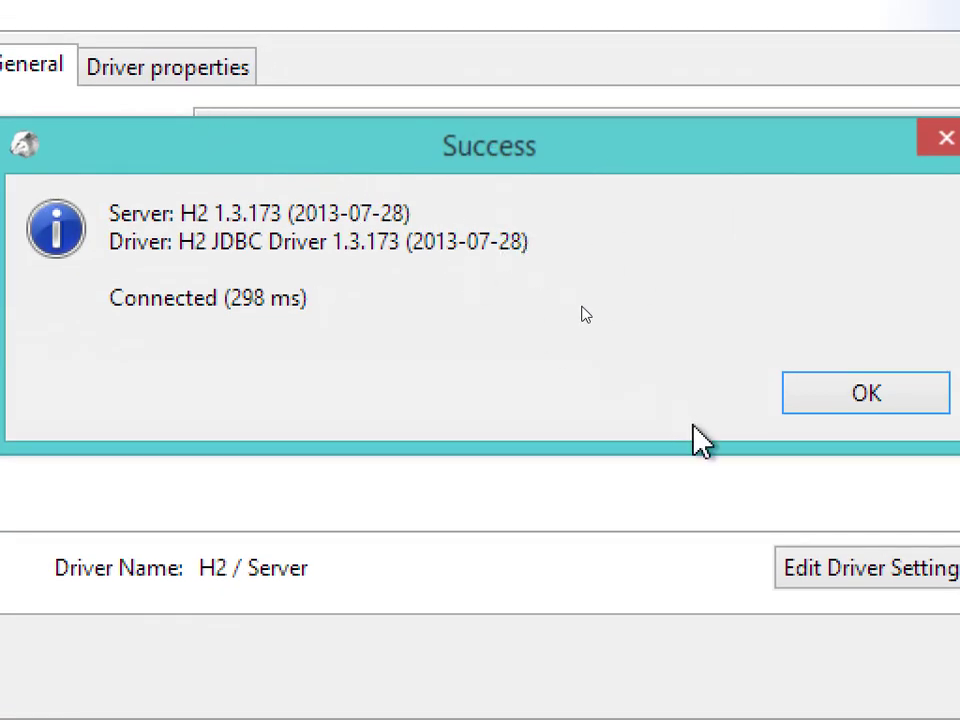
{"action": "left_click", "coordinate": [836, 398]}
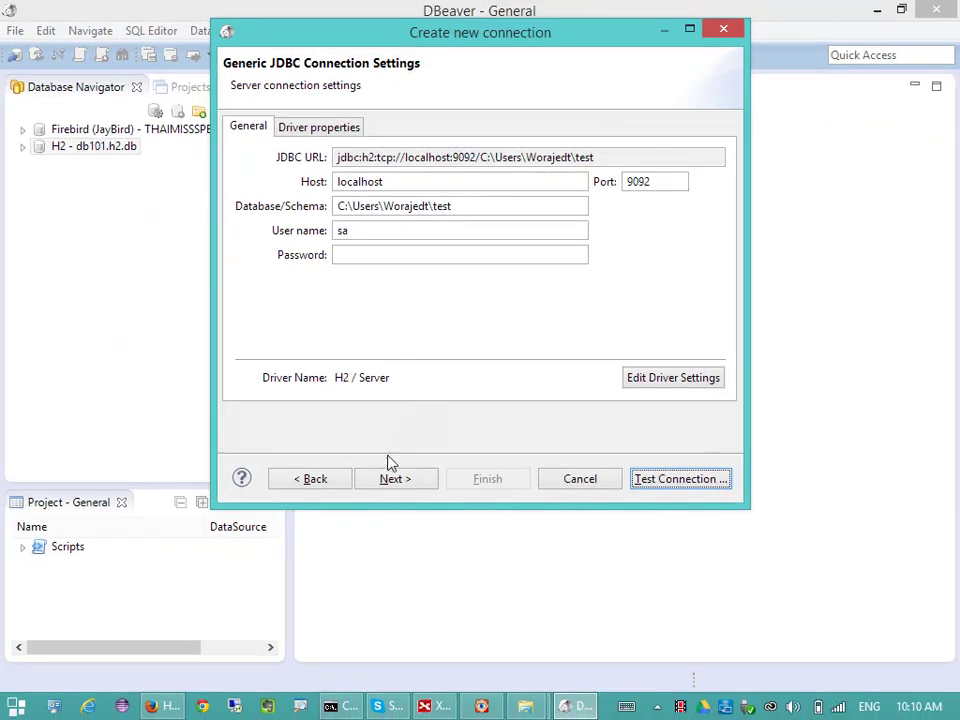
{"action": "left_click", "coordinate": [401, 479]}
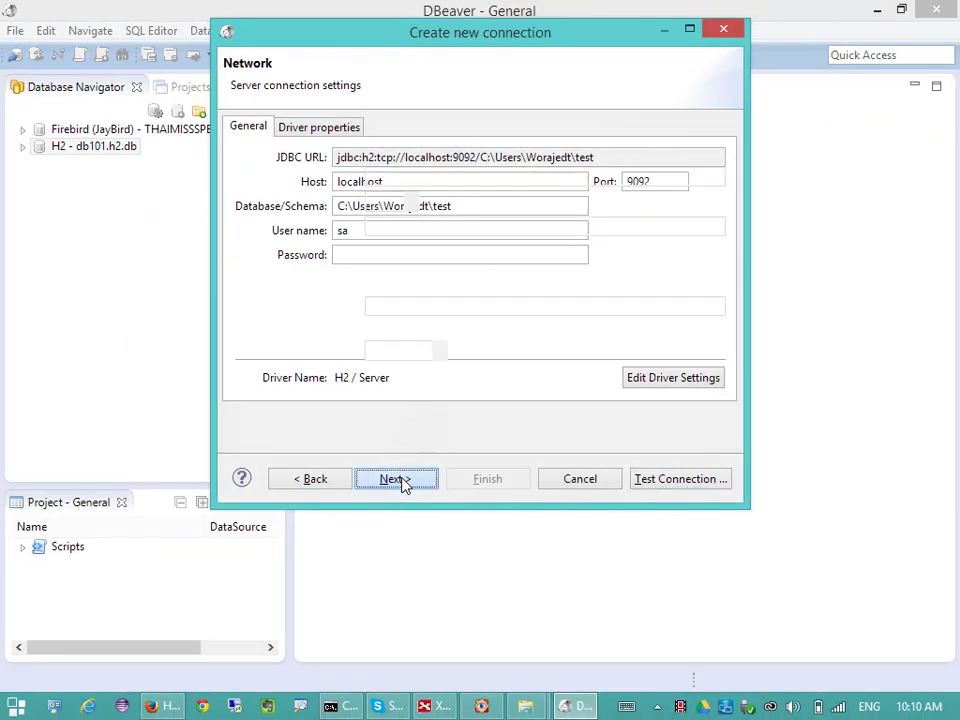
- Finish the H2 - test connection and expand it down to PUBLIC's Tables folder
{"action": "left_click", "coordinate": [406, 480]}
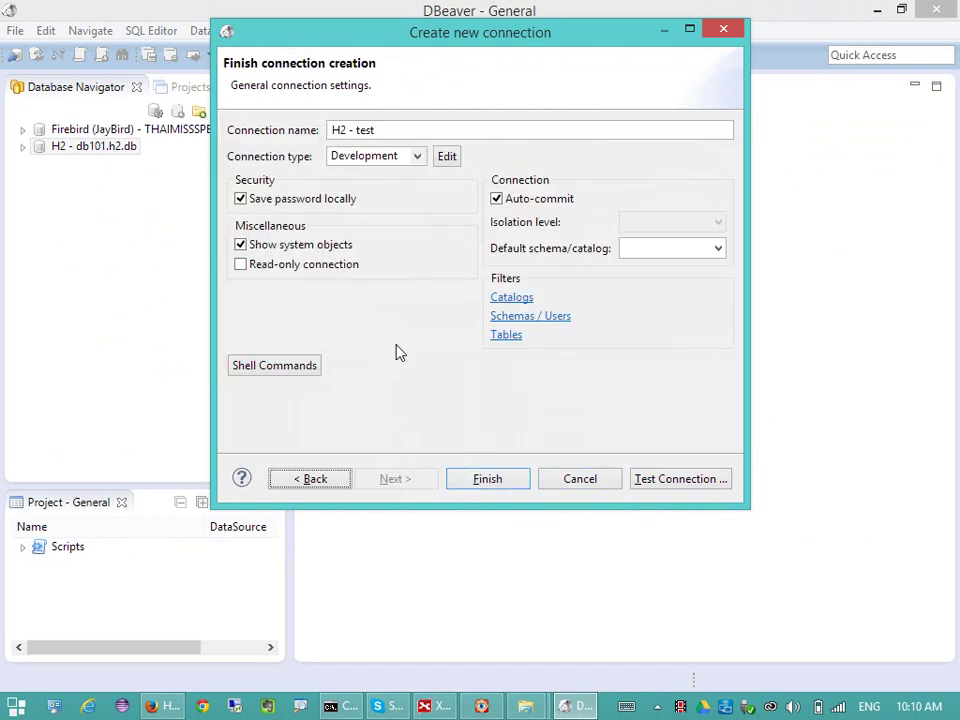
{"action": "left_click", "coordinate": [487, 479]}
{"action": "left_click", "coordinate": [22, 163]}
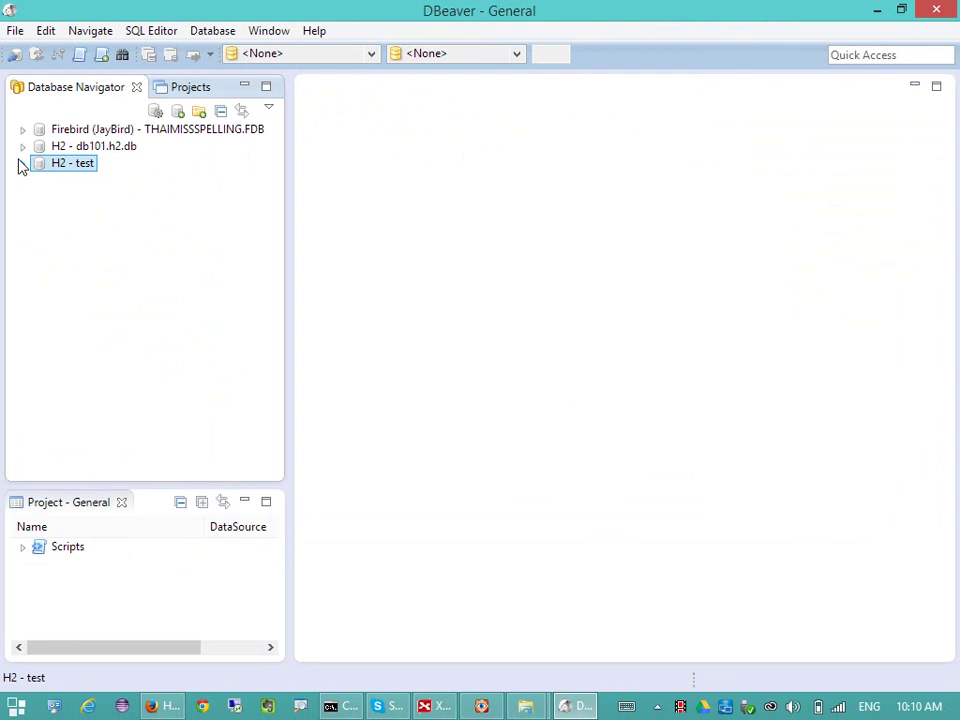
{"action": "left_click", "coordinate": [40, 197]}
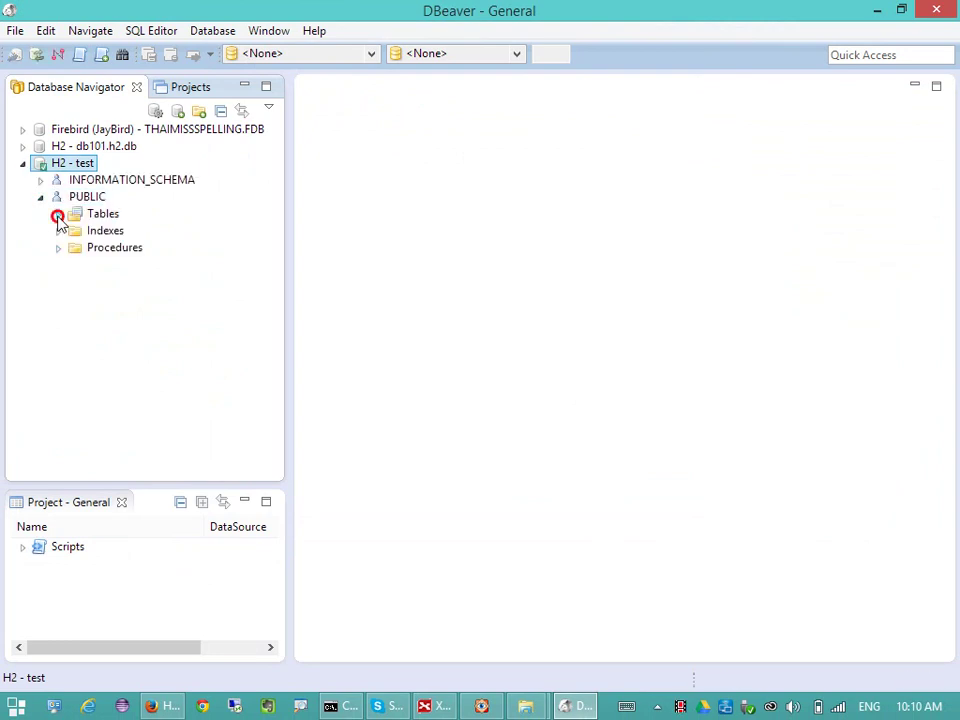
{"action": "left_click", "coordinate": [103, 214]}
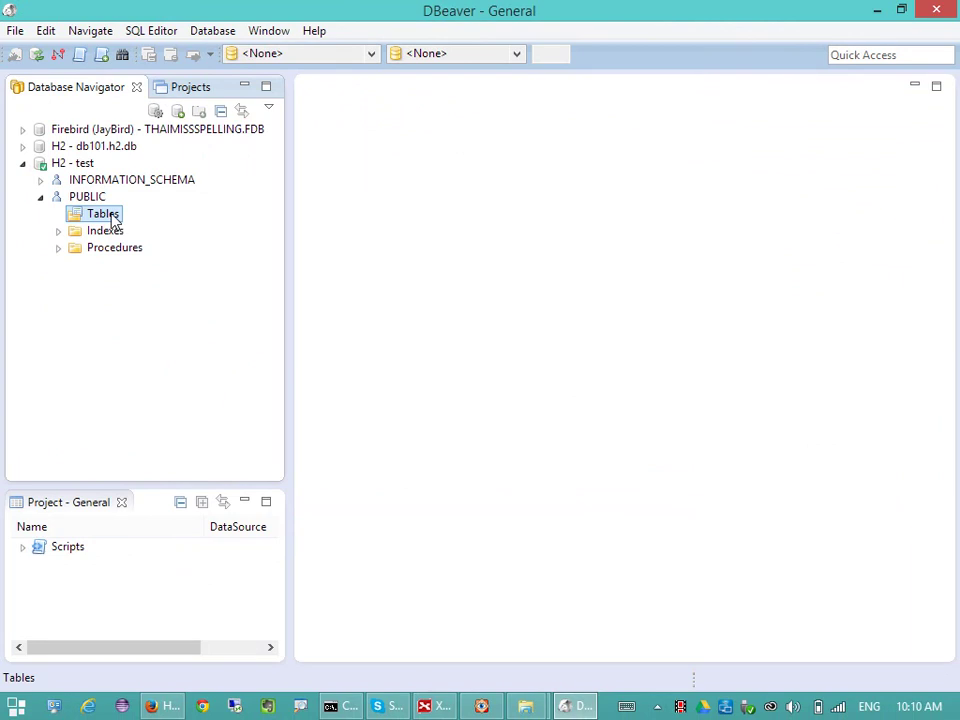
{"action": "right_click", "coordinate": [115, 221]}
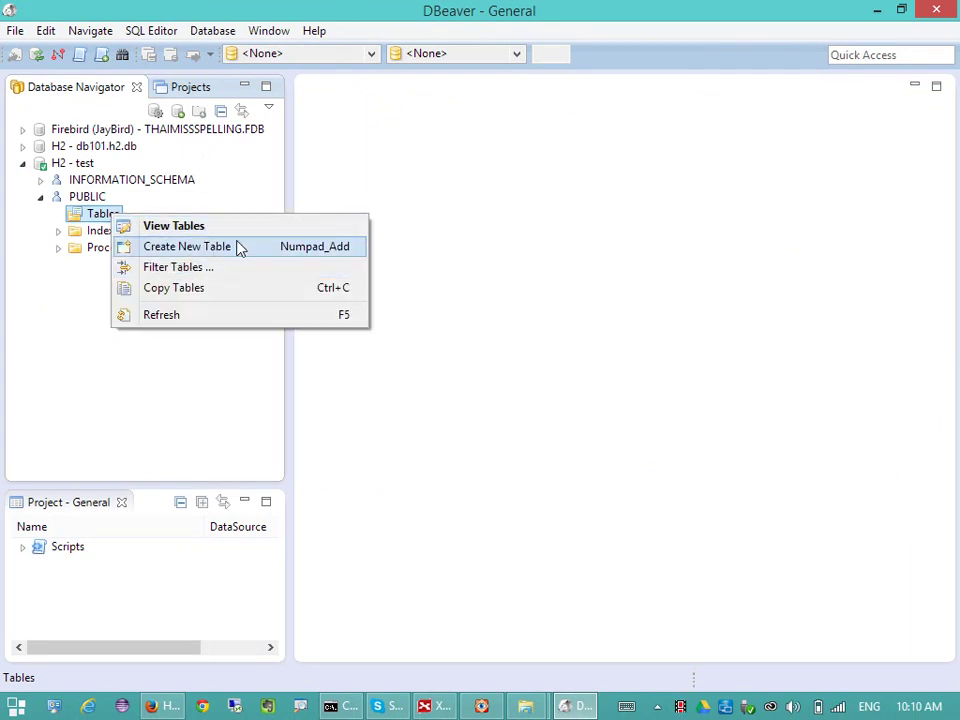
- Create a new table under PUBLIC and name it MEMBER
{"action": "left_click", "coordinate": [239, 248]}
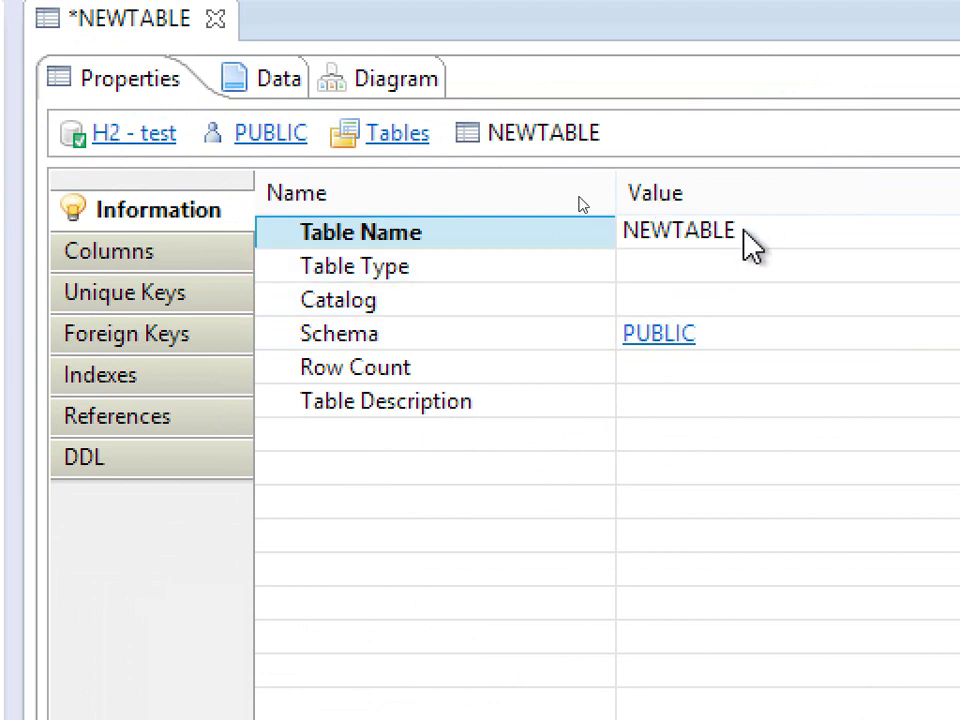
{"action": "left_click", "coordinate": [774, 236]}
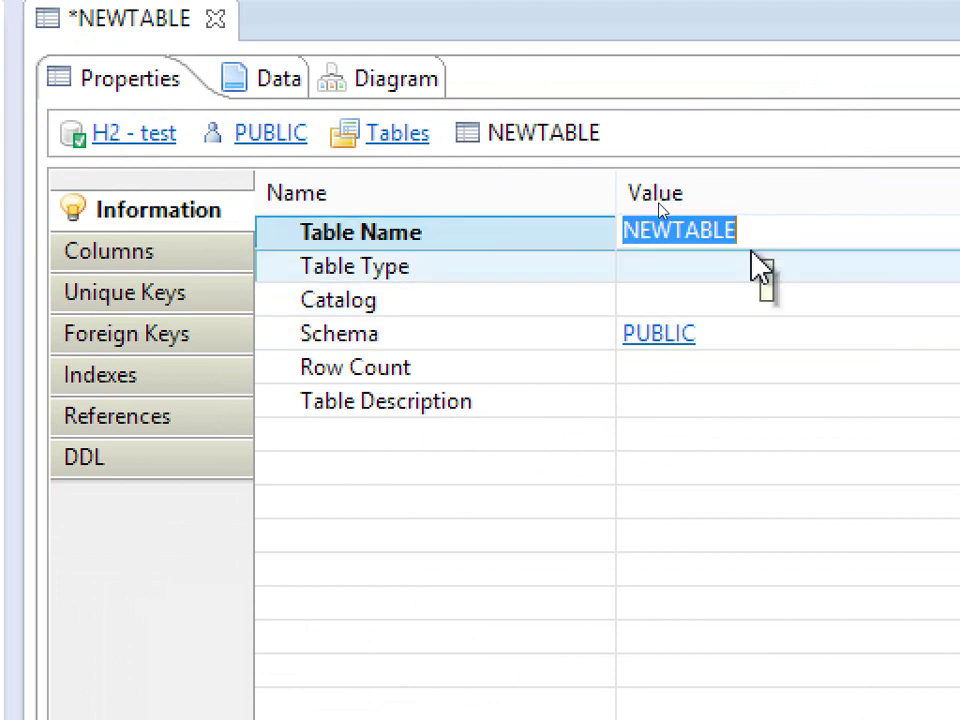
{"action": "type", "text": "mem"}
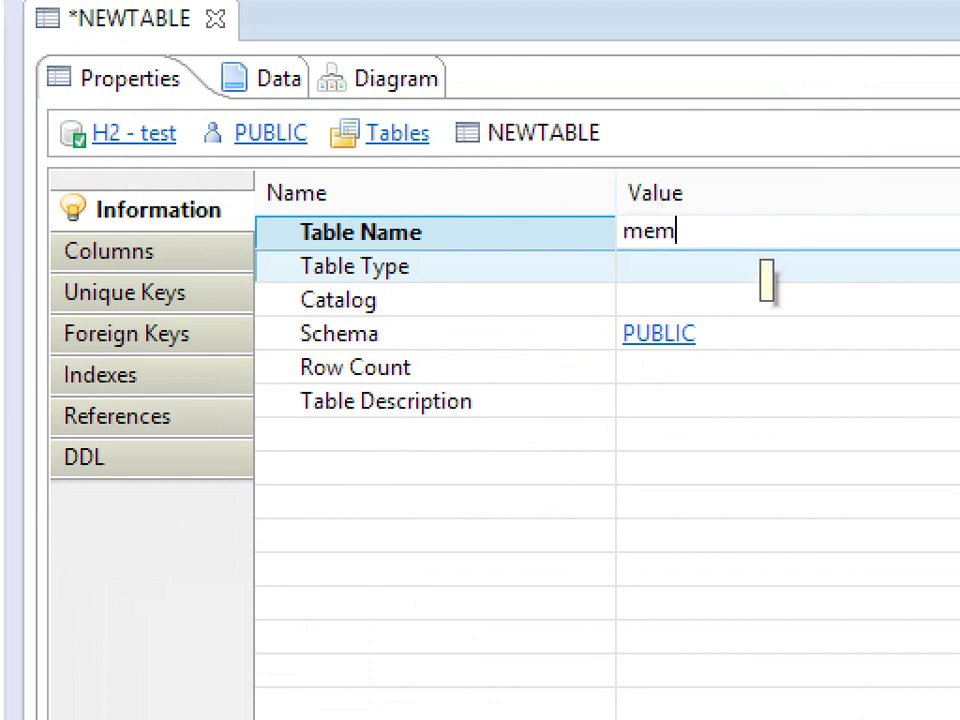
{"action": "type", "text": "bers"}
{"action": "key", "text": "BackSpace"}
{"action": "key", "text": "Return"}
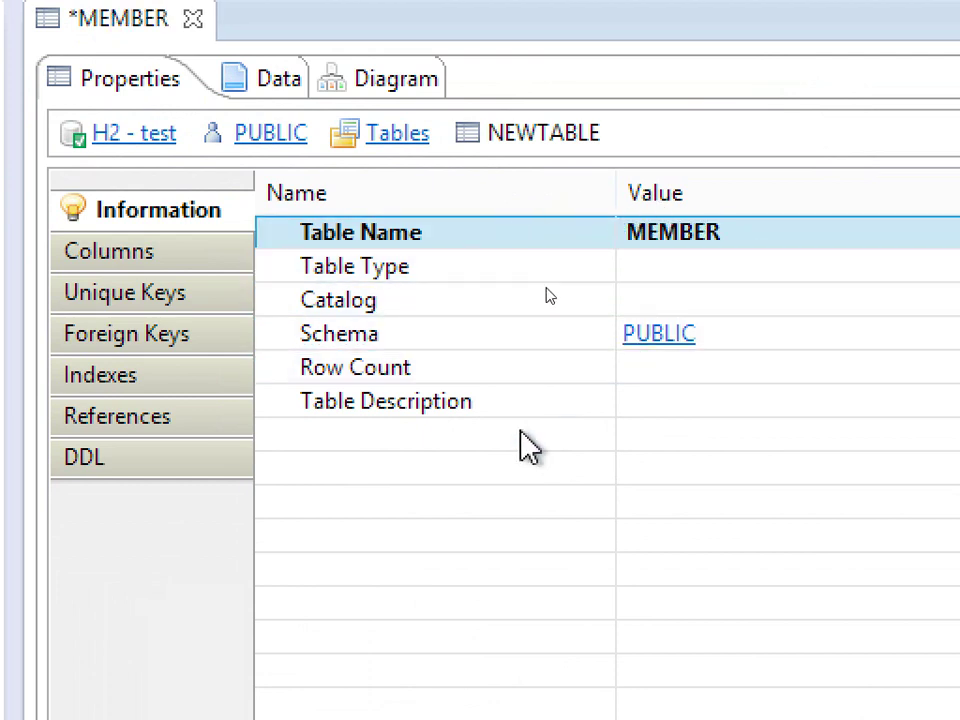
- Add a column named ID with data type INTEGER to the MEMBER table
{"action": "left_click", "coordinate": [185, 256]}
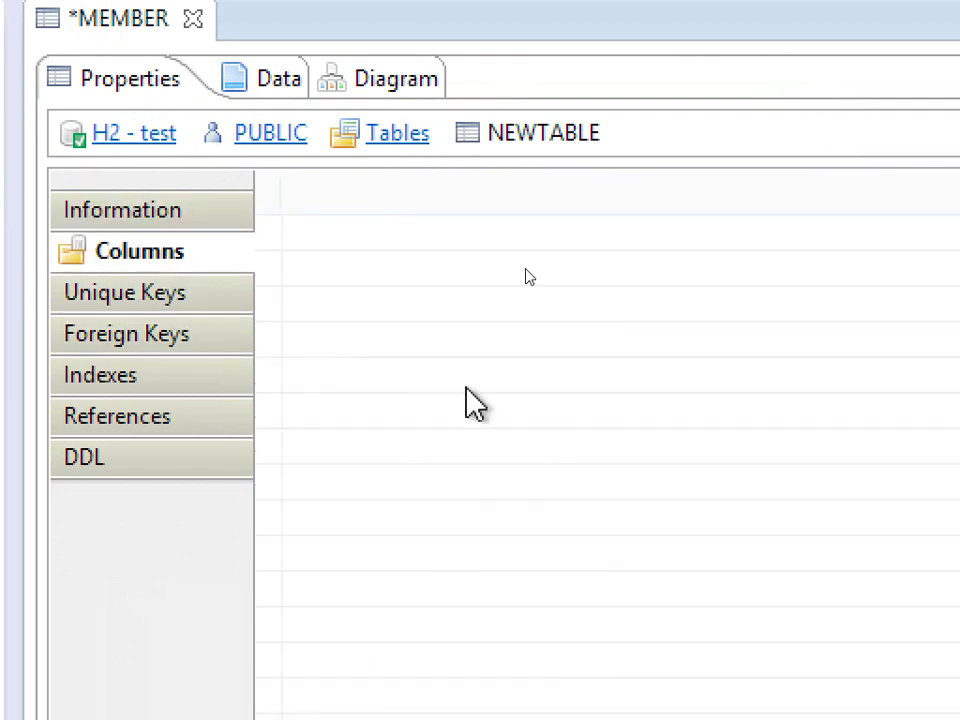
{"action": "right_click", "coordinate": [380, 241]}
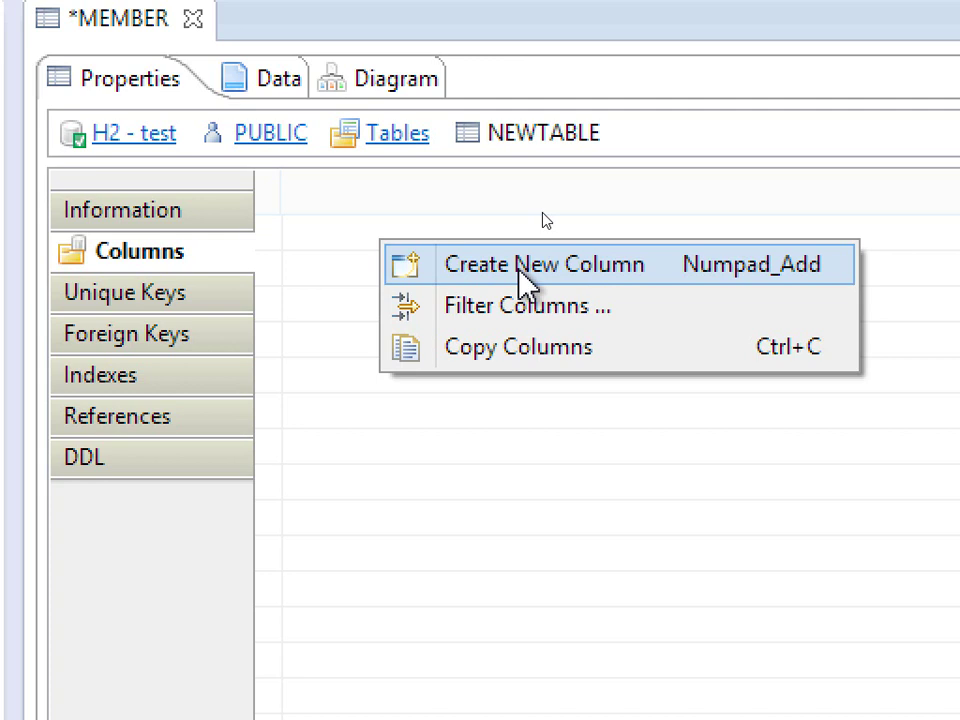
{"action": "left_click", "coordinate": [522, 266]}
{"action": "left_click", "coordinate": [343, 250]}
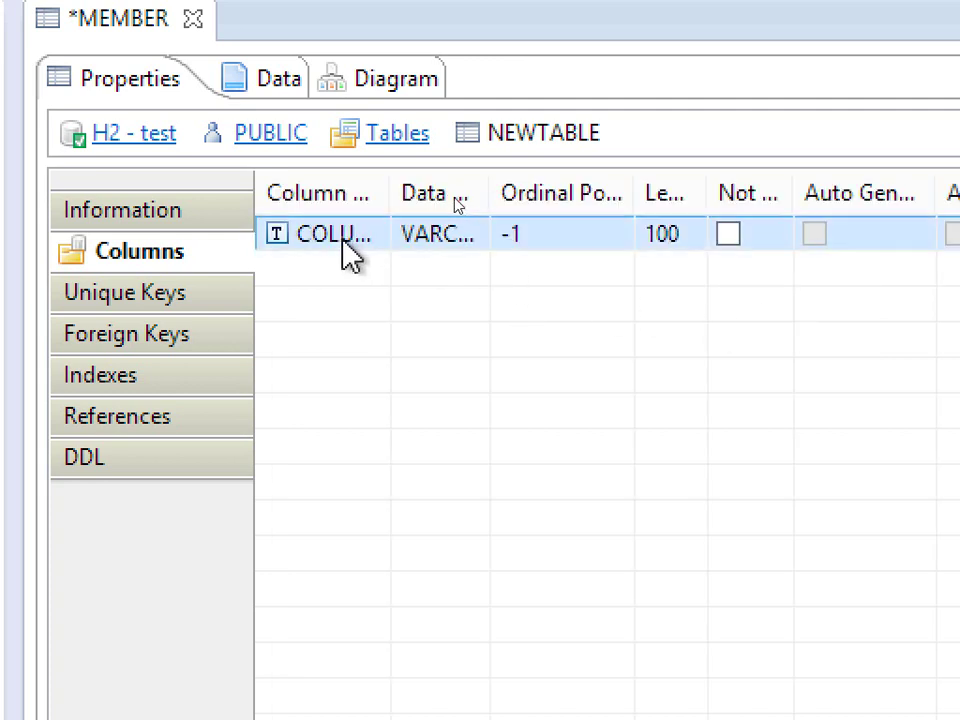
{"action": "left_click", "coordinate": [343, 234]}
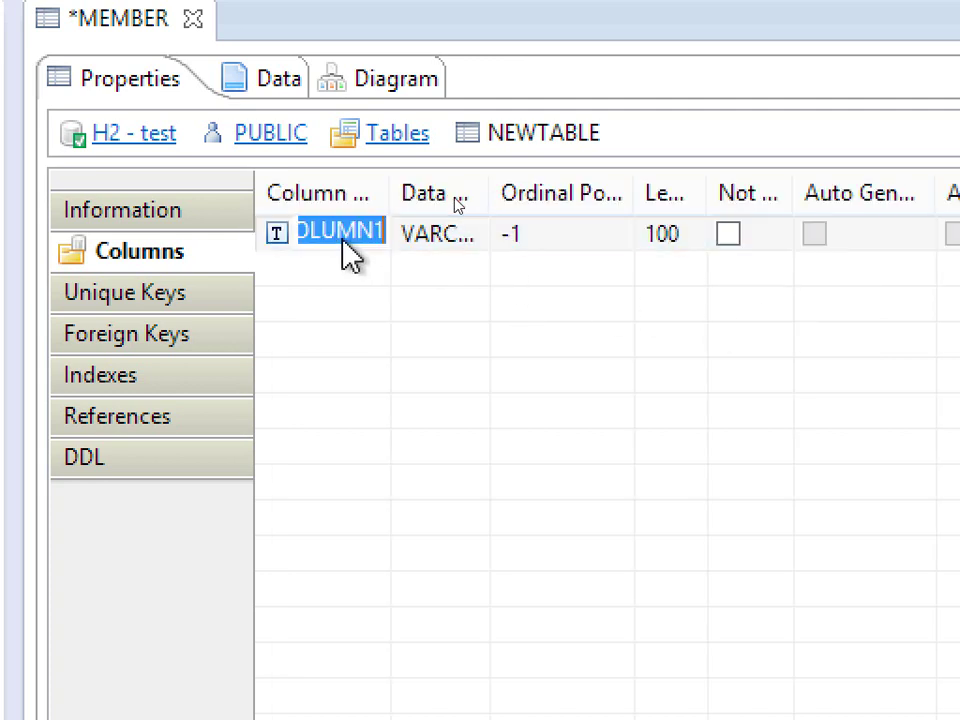
{"action": "type", "text": "id"}
{"action": "key", "text": "Return"}
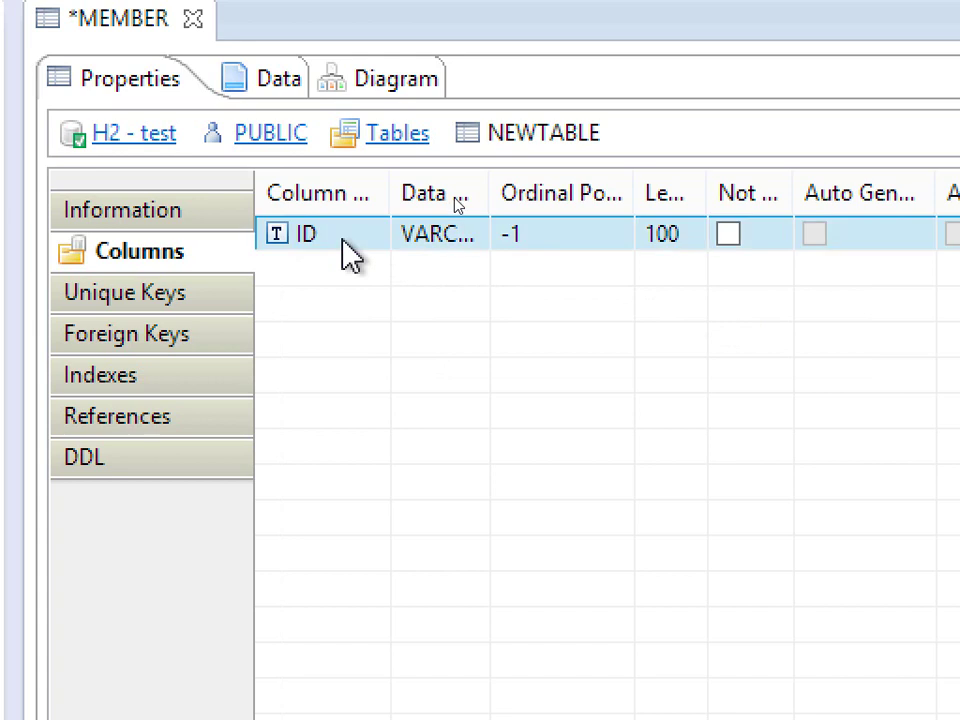
{"action": "left_click", "coordinate": [440, 240]}
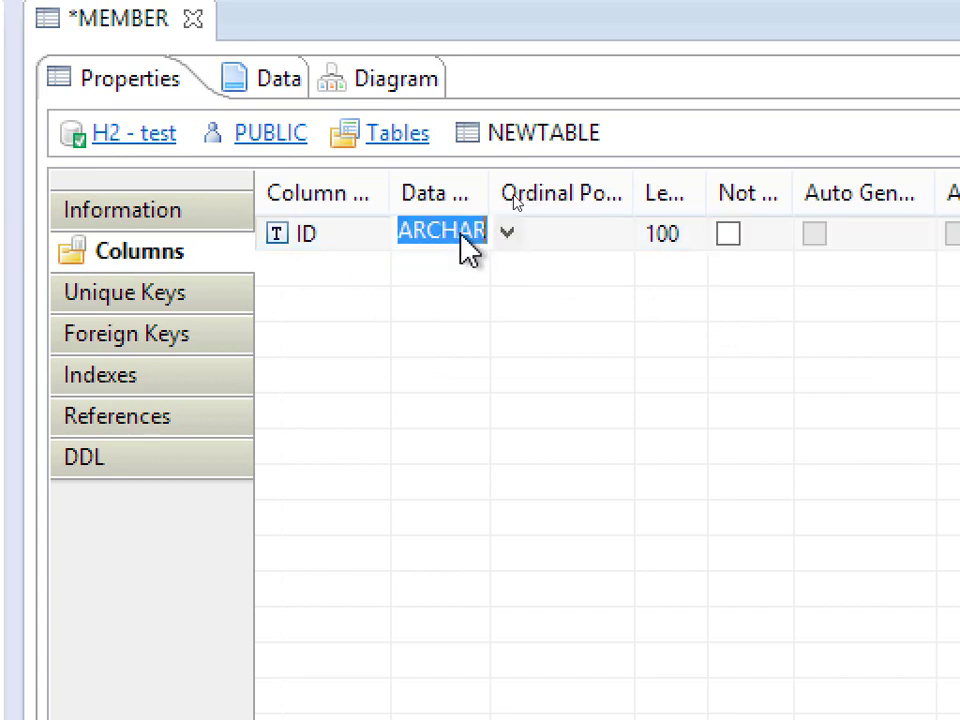
{"action": "left_click", "coordinate": [505, 238]}
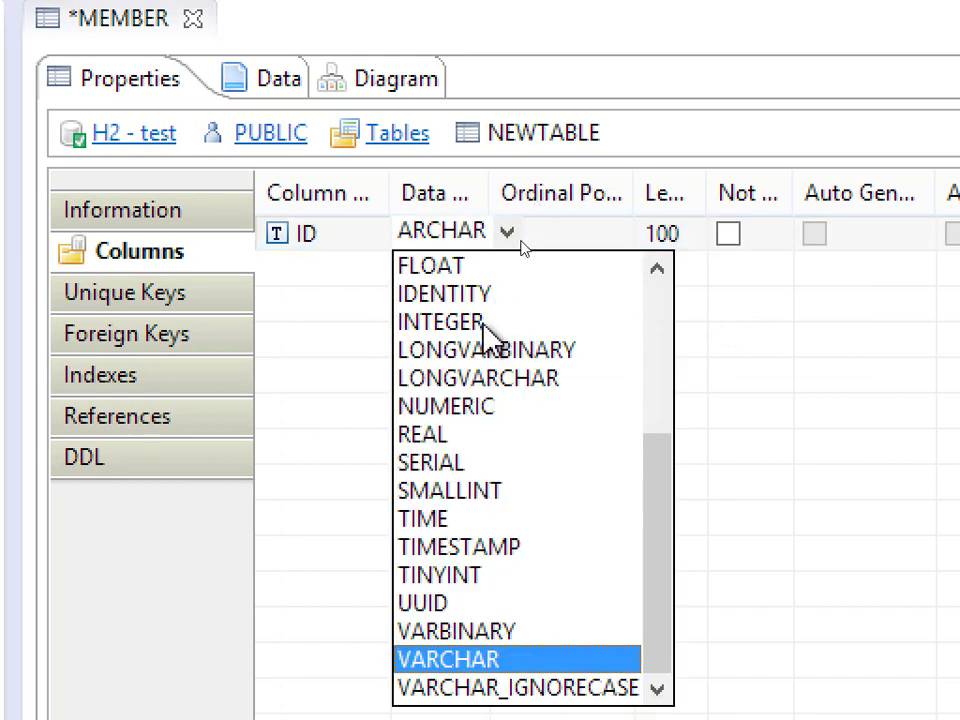
{"action": "left_click", "coordinate": [480, 325]}
{"action": "left_click", "coordinate": [484, 343]}
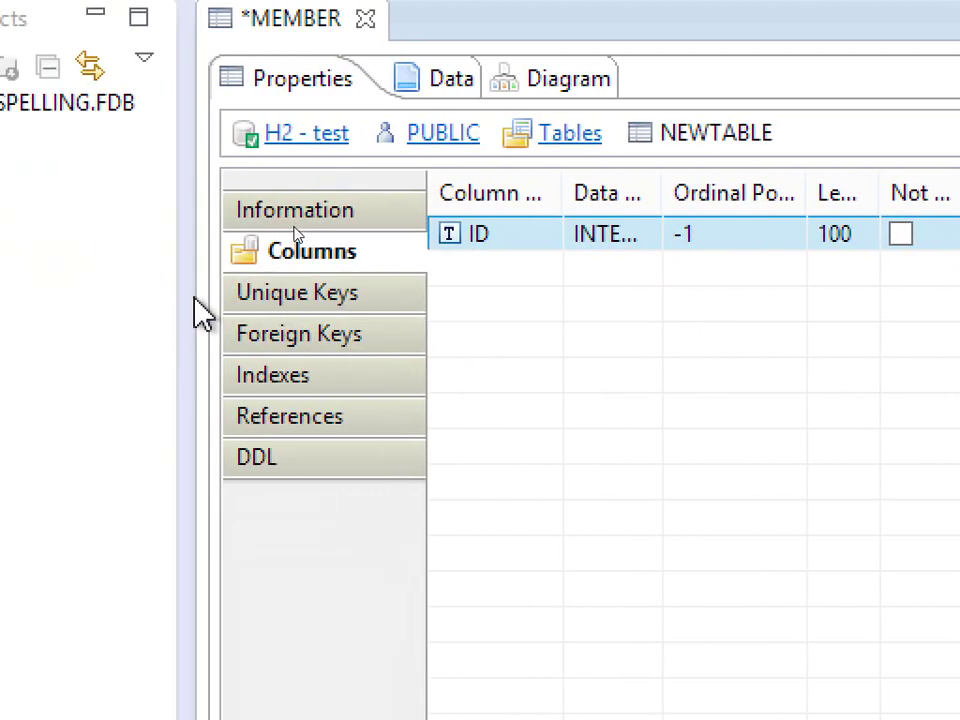
- Widen the table editor and the Key, Default, Auto Increment, Data Type and Column Name grid columns
{"action": "left_click_drag", "start_coordinate": [184, 289], "coordinate": [120, 280]}
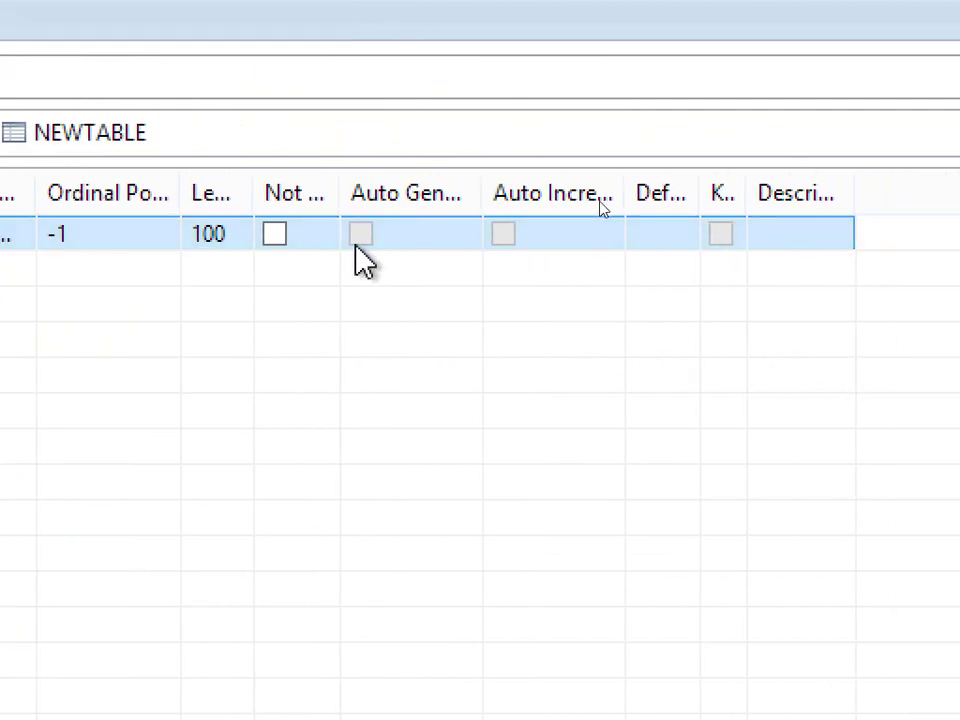
{"action": "mouse_move", "coordinate": [747, 200]}
{"action": "left_mouse_down"}
{"action": "mouse_move", "coordinate": [790, 195]}
{"action": "mouse_move", "coordinate": [760, 195]}
{"action": "left_mouse_up"}
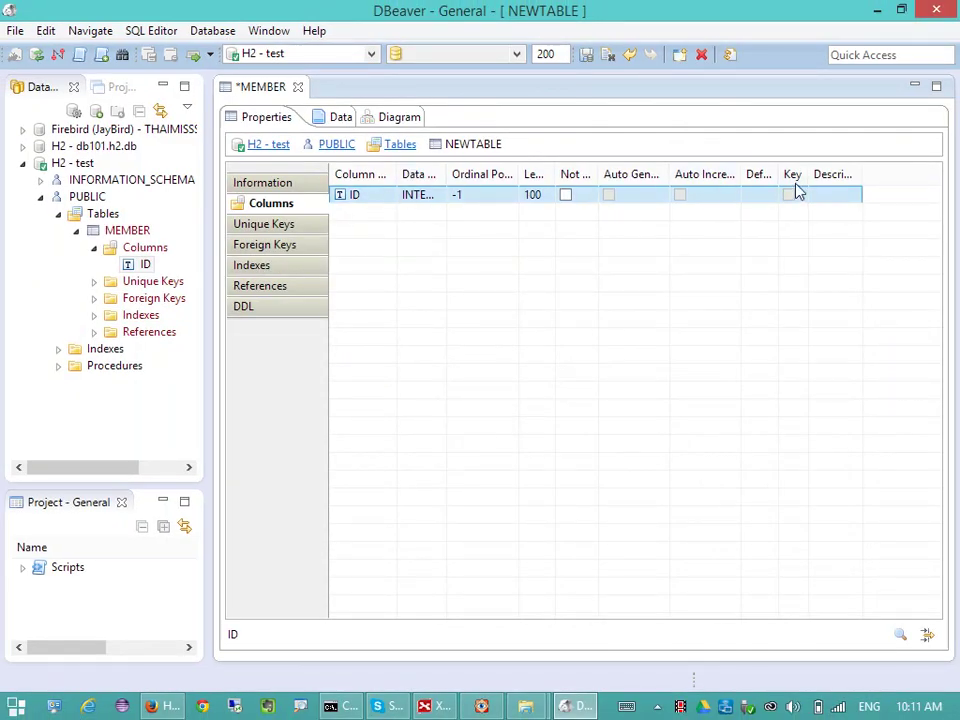
{"action": "double_click", "coordinate": [857, 174]}
{"action": "left_click_drag", "start_coordinate": [777, 175], "coordinate": [798, 175]}
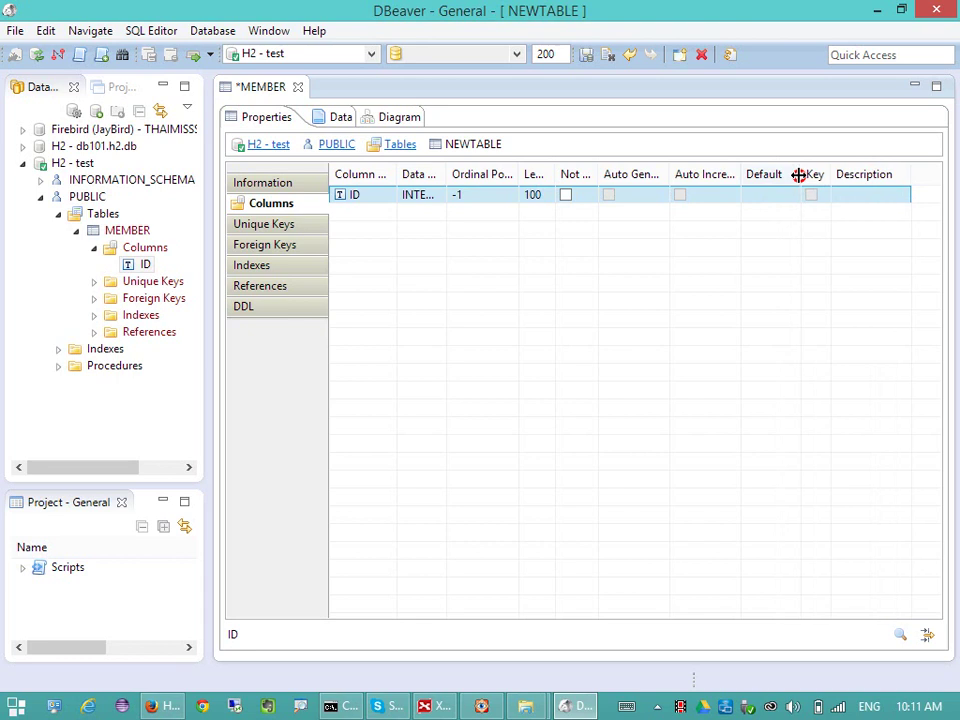
{"action": "left_click_drag", "start_coordinate": [739, 175], "coordinate": [759, 175]}
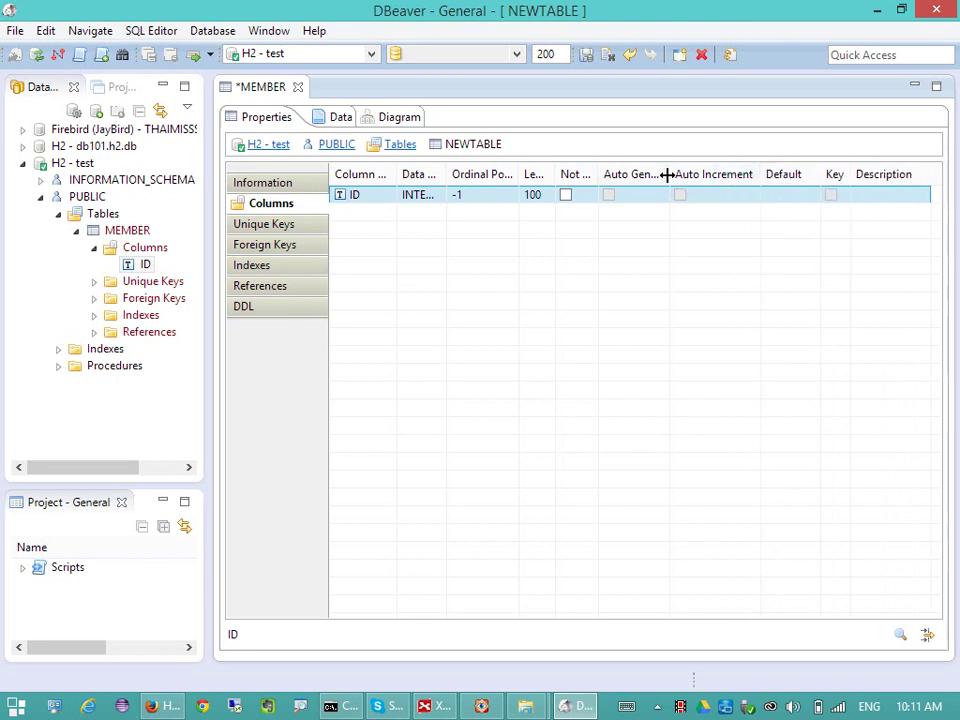
{"action": "left_click_drag", "start_coordinate": [667, 174], "coordinate": [689, 174]}
{"action": "mouse_move", "coordinate": [592, 167]}
{"action": "left_mouse_down"}
{"action": "mouse_move", "coordinate": [609, 165]}
{"action": "mouse_move", "coordinate": [583, 176]}
{"action": "left_mouse_up"}
{"action": "left_click_drag", "start_coordinate": [516, 176], "coordinate": [529, 176]}
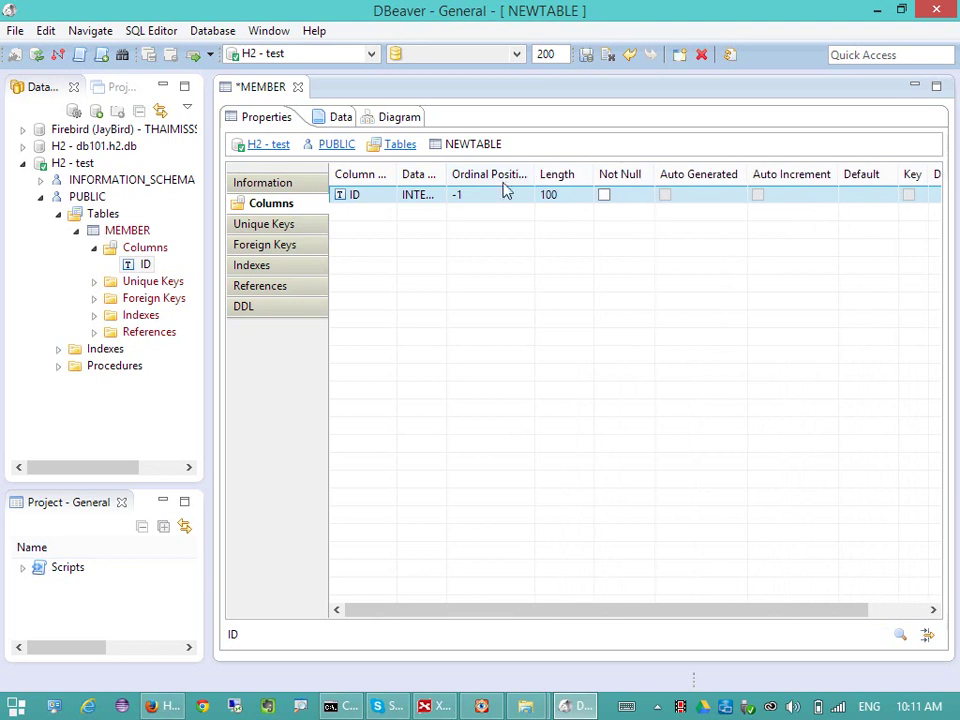
{"action": "left_click_drag", "start_coordinate": [447, 178], "coordinate": [470, 178]}
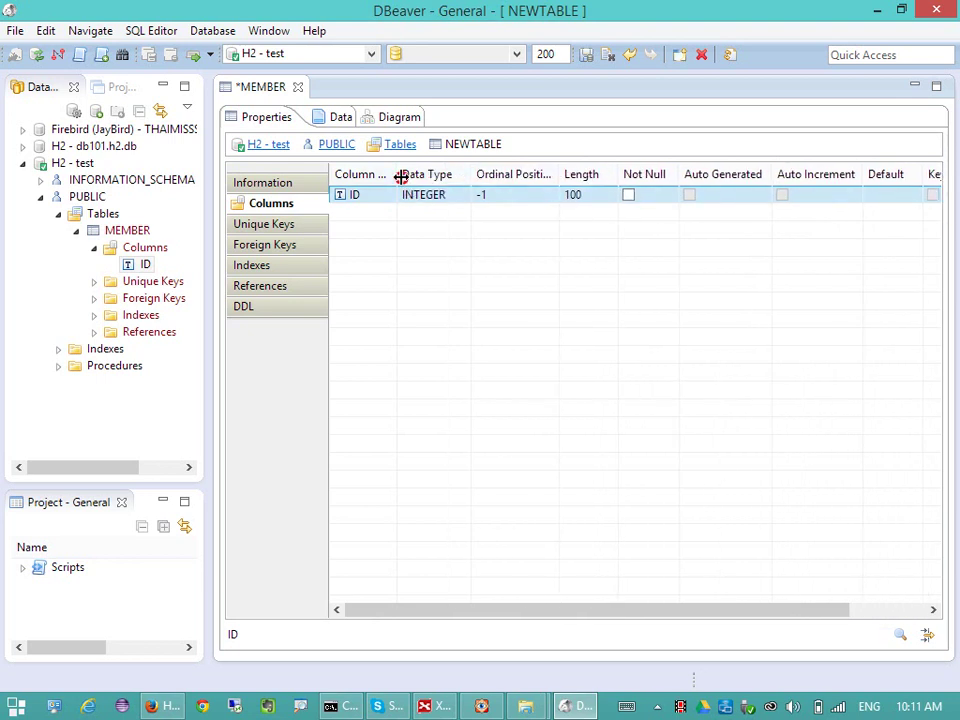
{"action": "left_click_drag", "start_coordinate": [400, 177], "coordinate": [416, 176]}
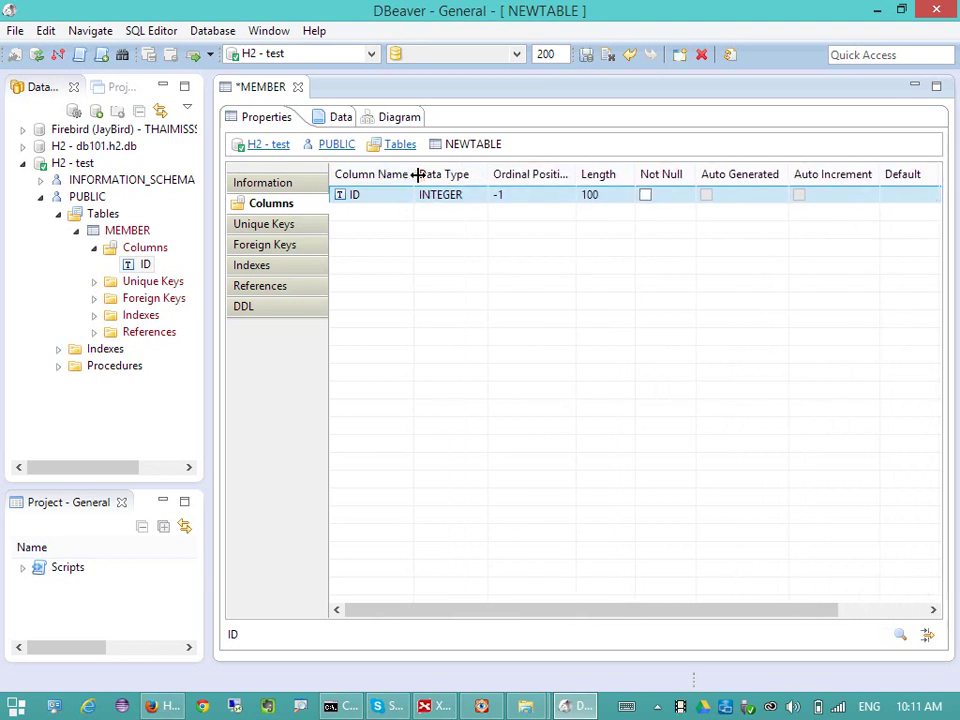
- Add a MEMBER_NAME column kept as VARCHAR with length 100
{"action": "right_click", "coordinate": [808, 203]}
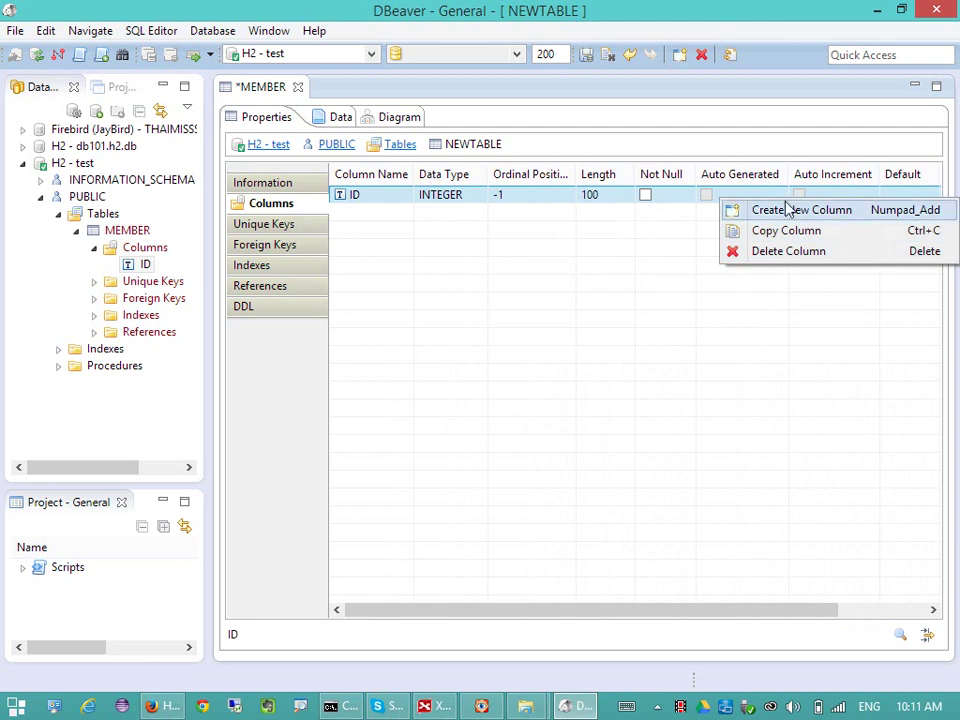
{"action": "left_click", "coordinate": [790, 210]}
{"action": "left_click", "coordinate": [389, 213]}
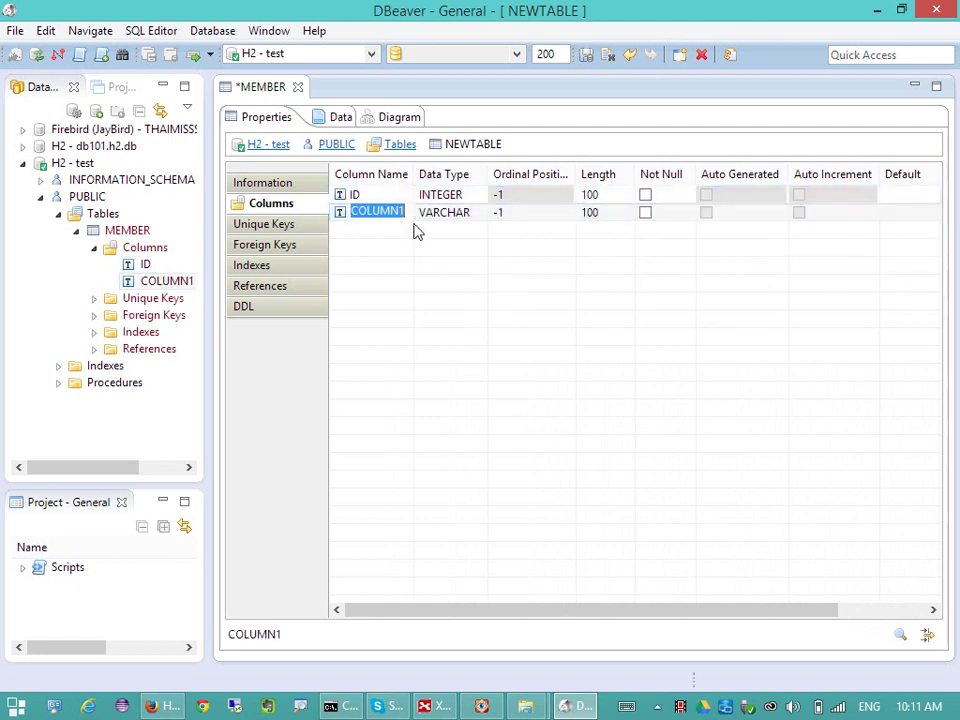
{"action": "type", "text": "member"}
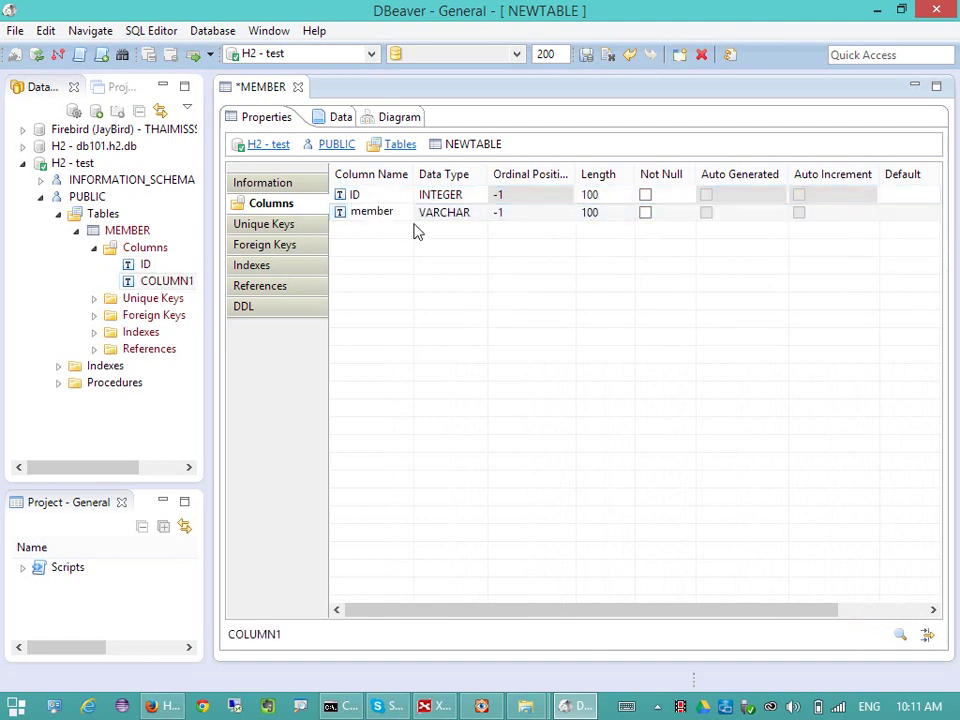
{"action": "type", "text": "_name"}
{"action": "key", "text": "Return"}
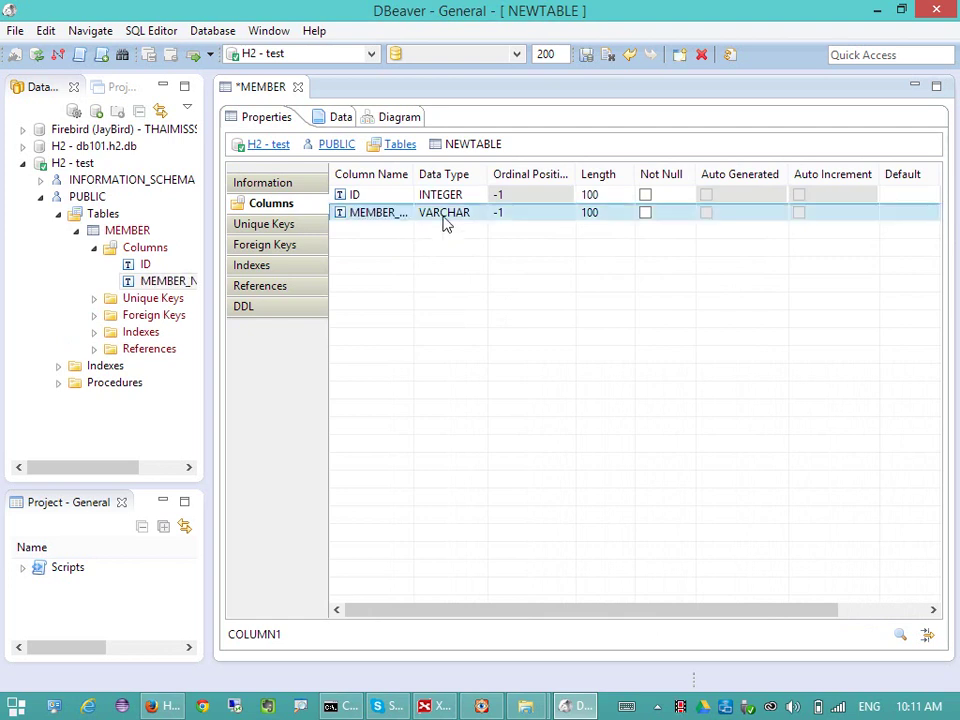
{"action": "left_click", "coordinate": [450, 214]}
{"action": "left_click", "coordinate": [608, 220]}
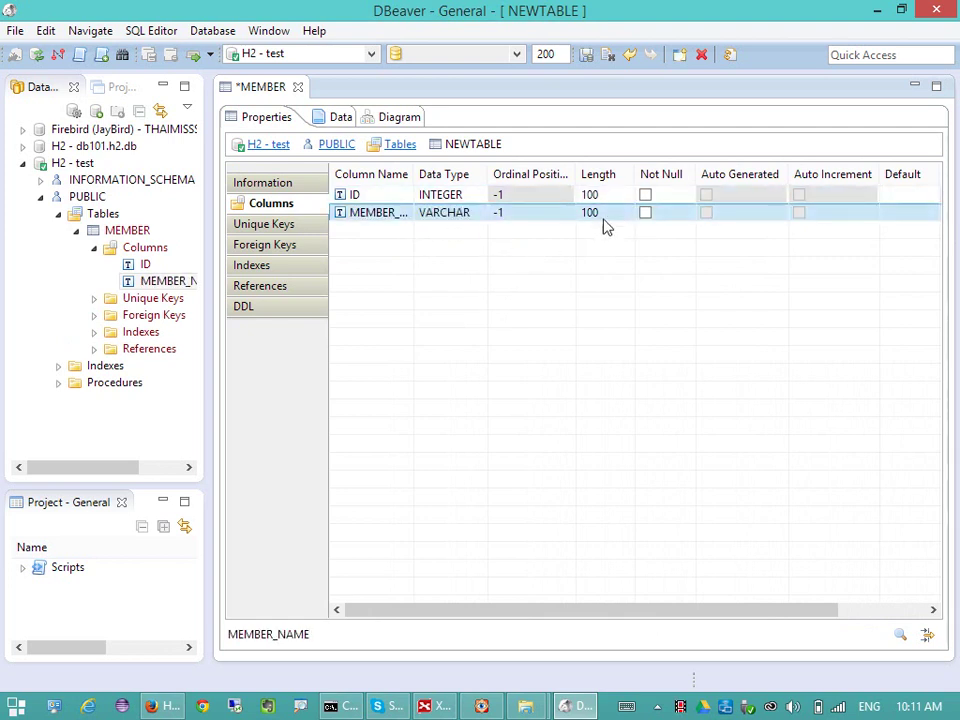
{"action": "left_click", "coordinate": [598, 213]}
{"action": "left_click", "coordinate": [622, 310]}
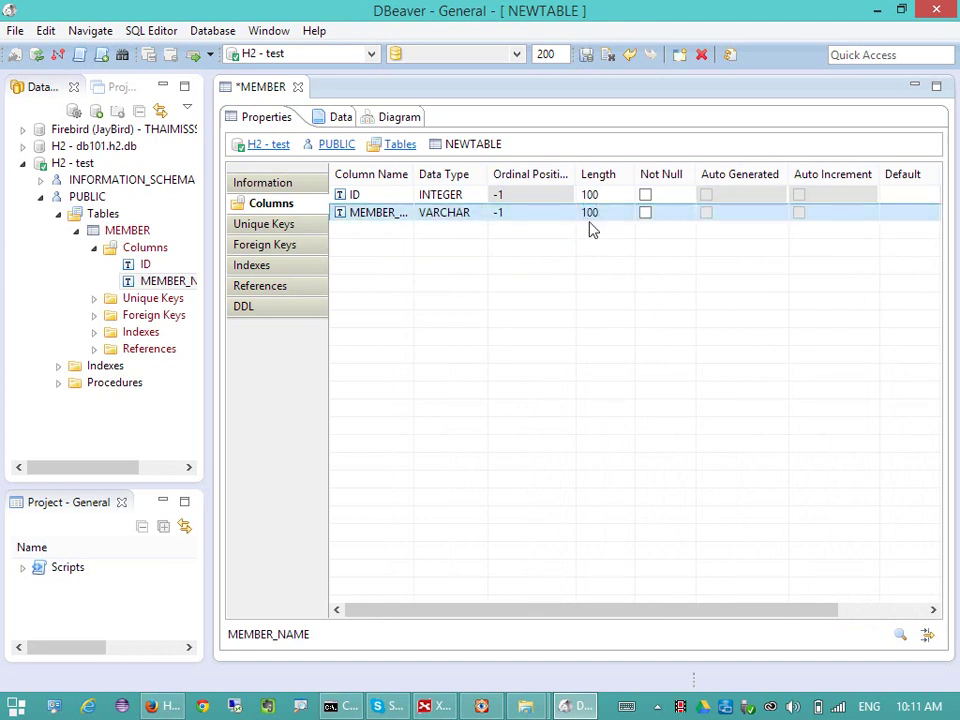
- Add a third column named FULL_NAME
{"action": "left_click", "coordinate": [463, 243]}
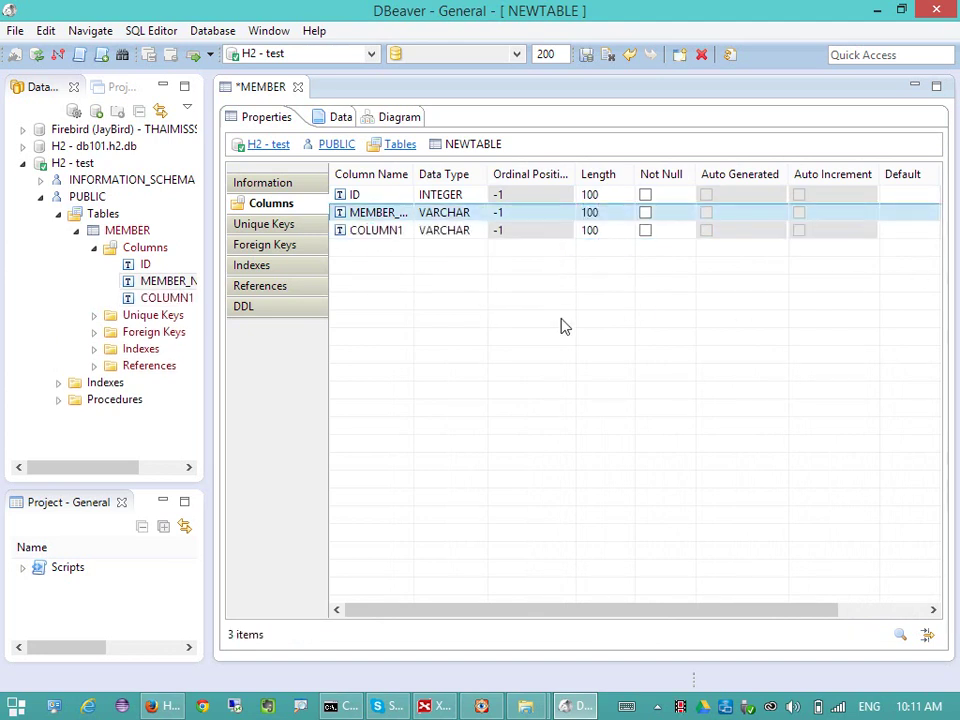
{"action": "left_click", "coordinate": [375, 235]}
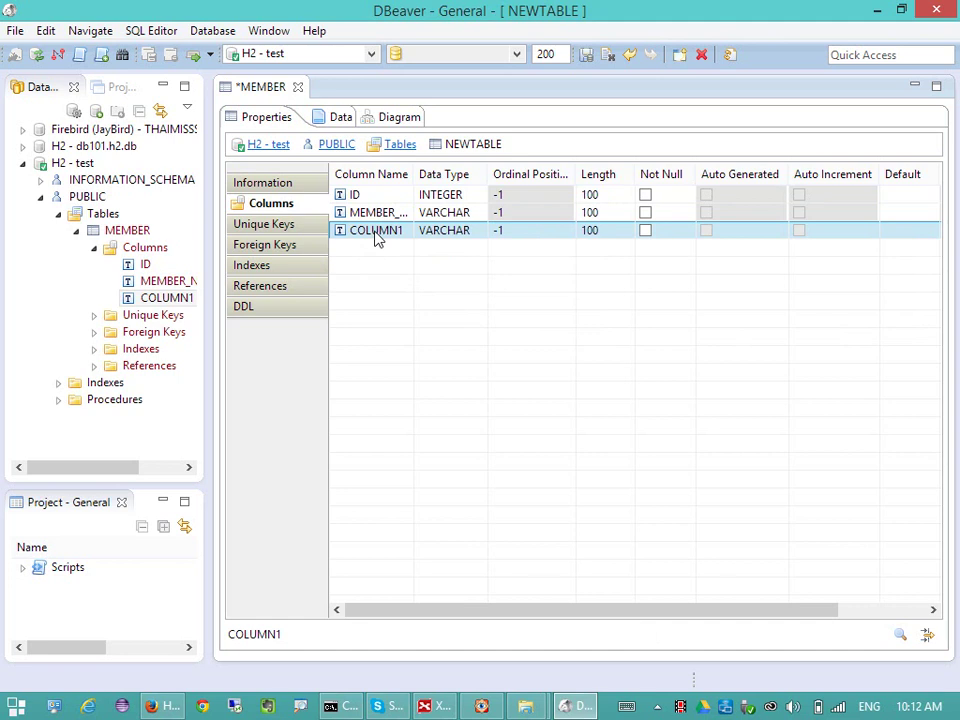
{"action": "left_click", "coordinate": [377, 236]}
{"action": "type", "text": "Full"}
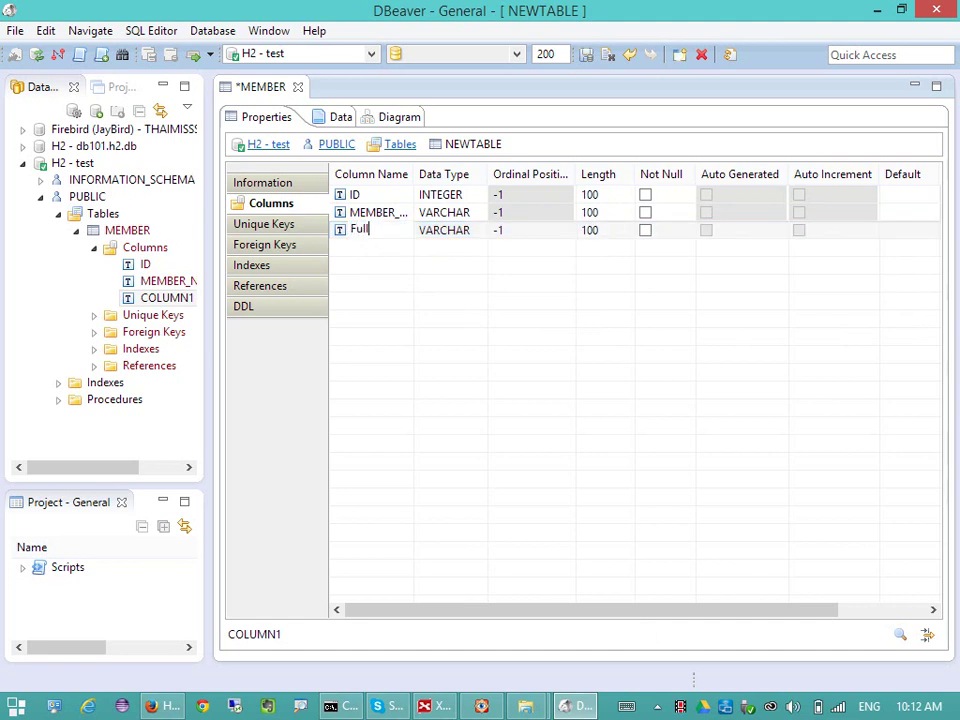
{"action": "type", "text": "_name"}
{"action": "key", "text": "Return"}
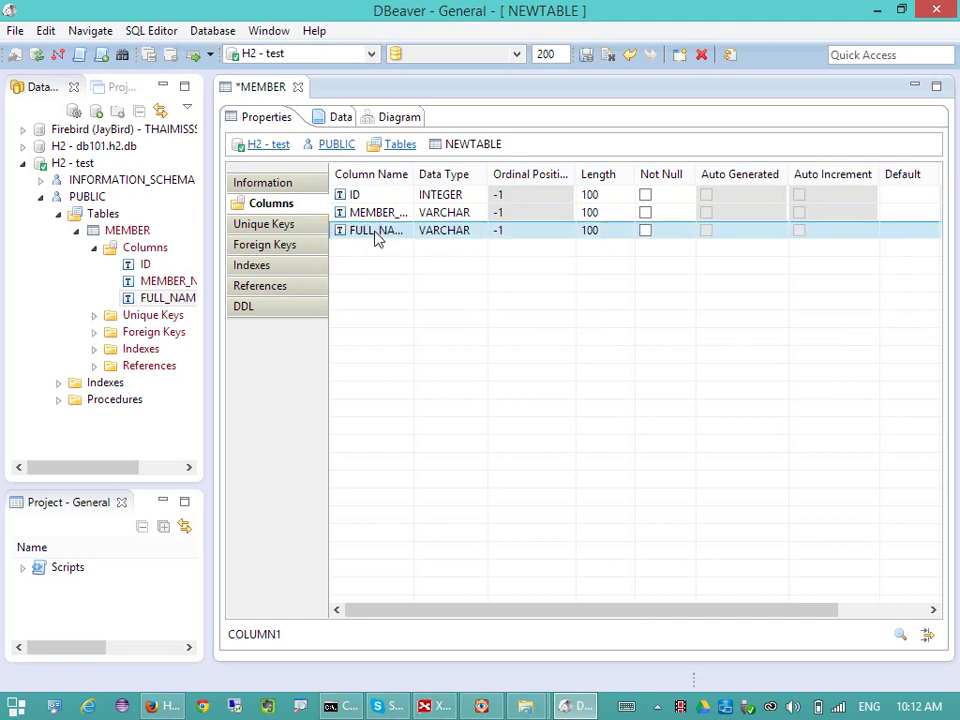
- Copy the FULL_NAME column and create a fourth column, COLUMN1
{"action": "right_click", "coordinate": [370, 267]}
{"action": "left_click", "coordinate": [524, 298]}
{"action": "right_click", "coordinate": [366, 256]}
{"action": "left_click", "coordinate": [430, 268]}
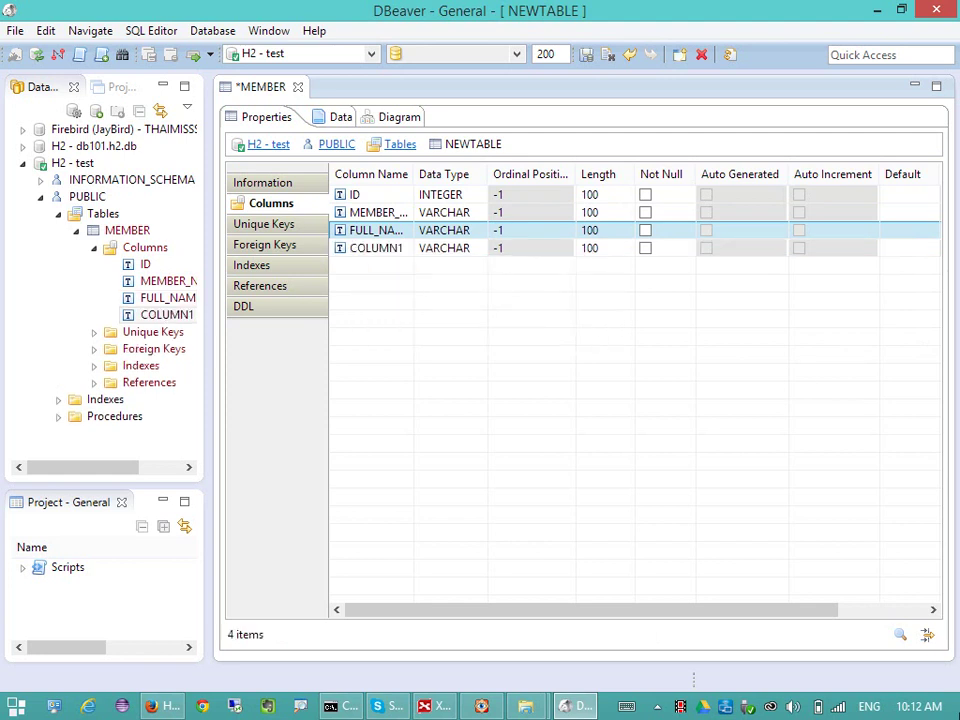
{"action": "left_click", "coordinate": [365, 252]}
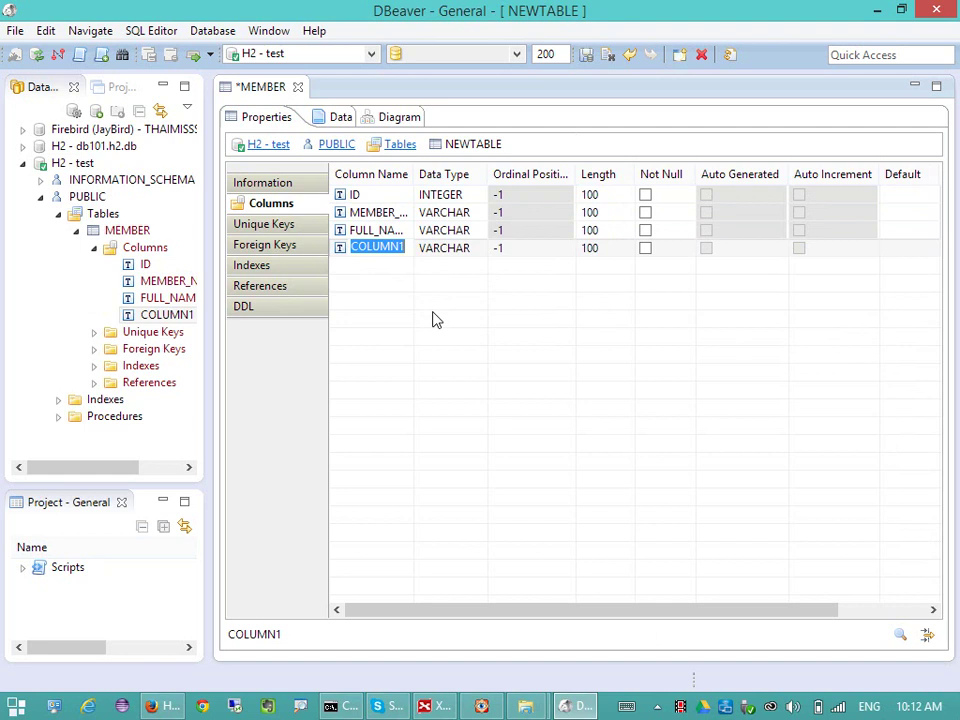
- Name the first new column MOBILE_NUMBER and add a second column named EMAIL
{"action": "type", "text": "mo"}
{"action": "type", "text": "bile_number"}
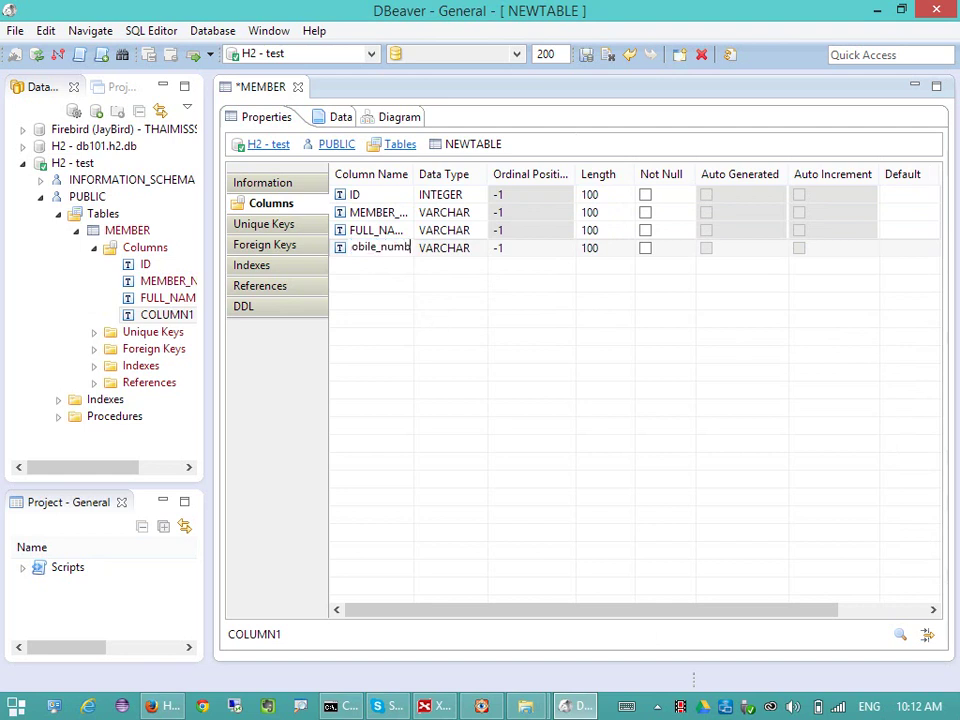
{"action": "key", "text": "Return"}
{"action": "right_click", "coordinate": [393, 314]}
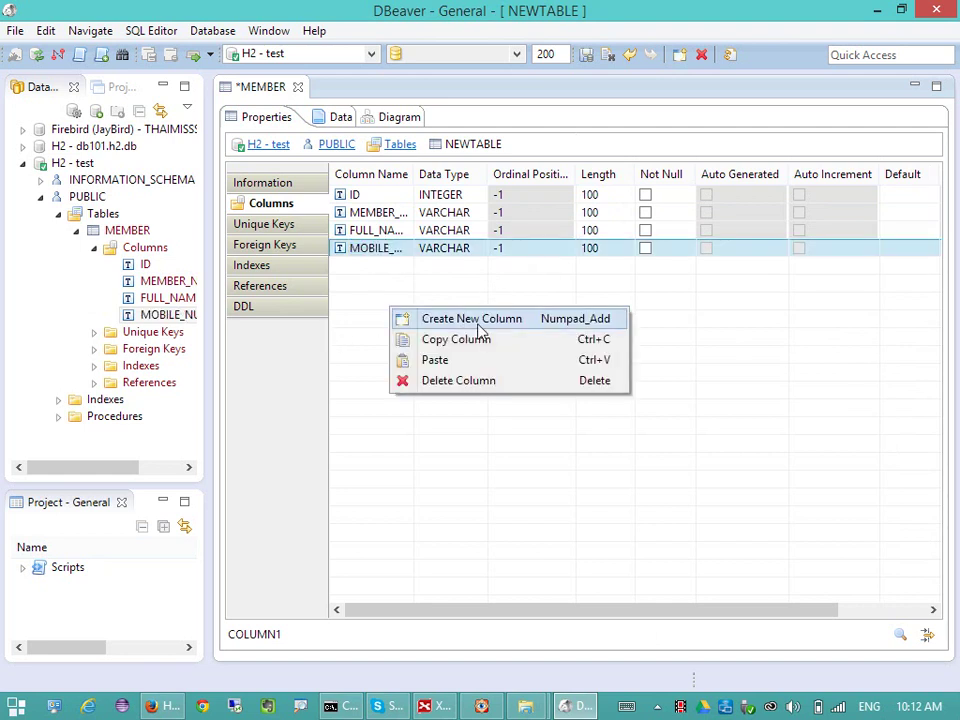
{"action": "left_click", "coordinate": [478, 319]}
{"action": "left_click", "coordinate": [367, 266]}
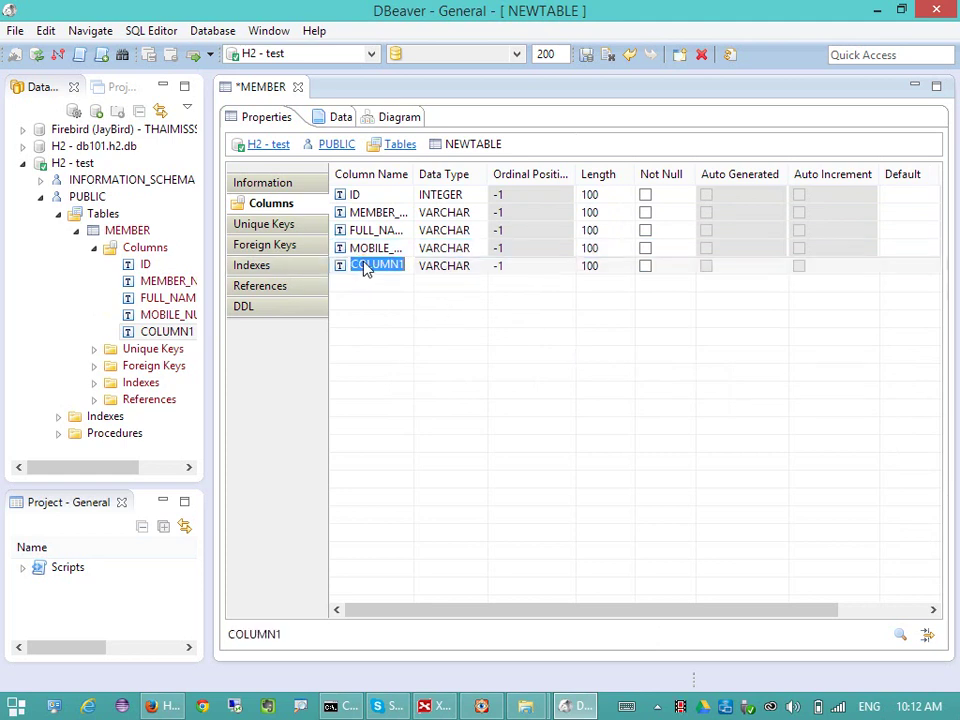
{"action": "type", "text": "Email"}
{"action": "key", "text": "Return"}
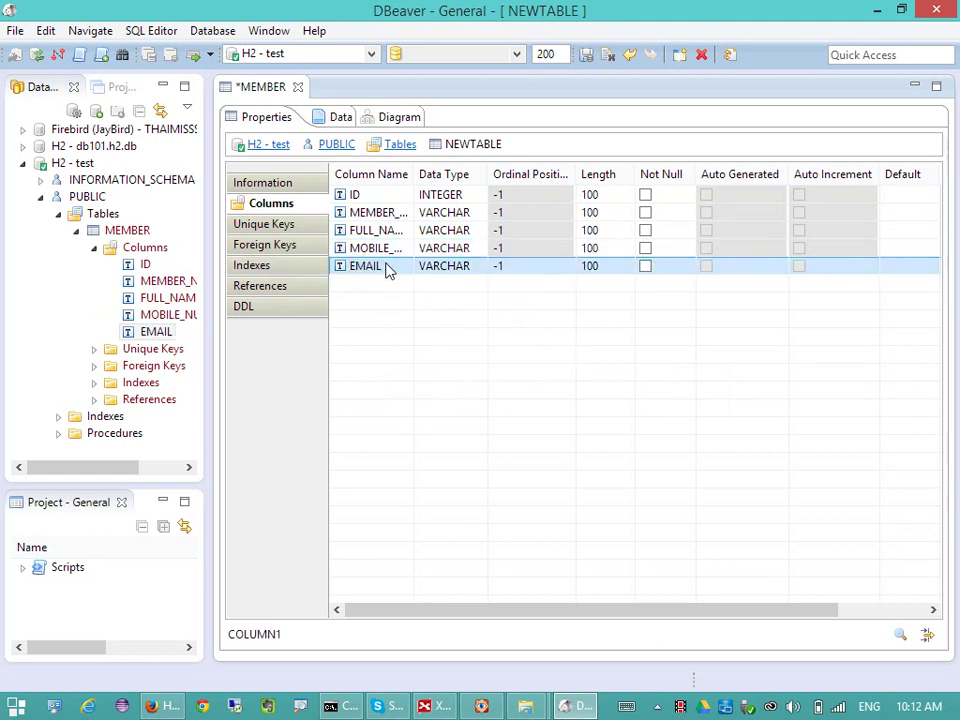
- Add a third new column named EXPIRE_DATE
{"action": "right_click", "coordinate": [393, 316]}
{"action": "left_click", "coordinate": [450, 313]}
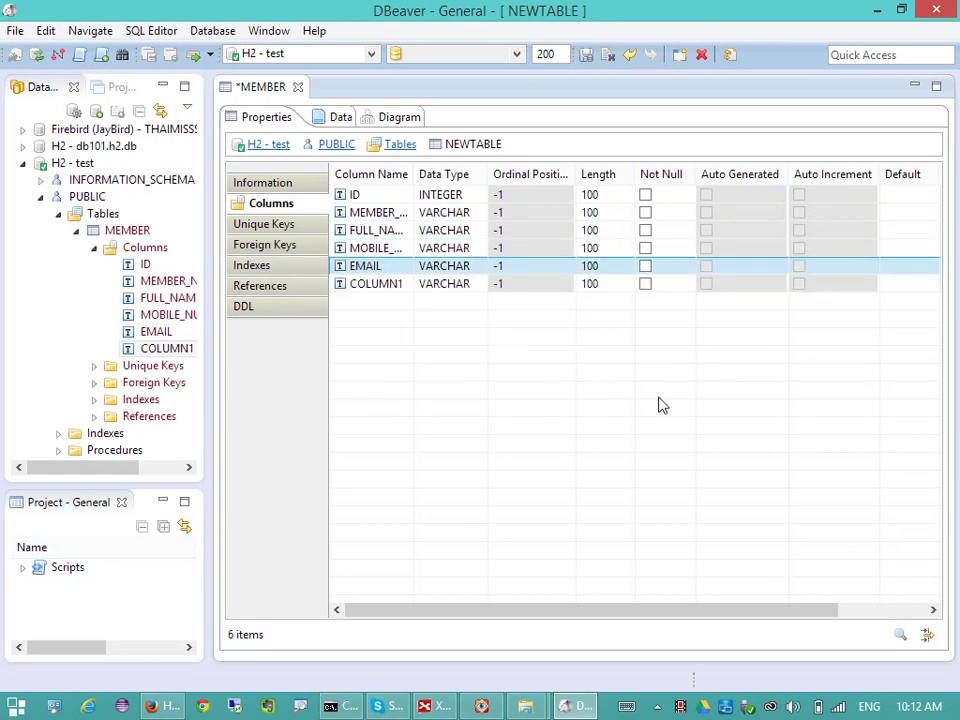
{"action": "left_click", "coordinate": [388, 286]}
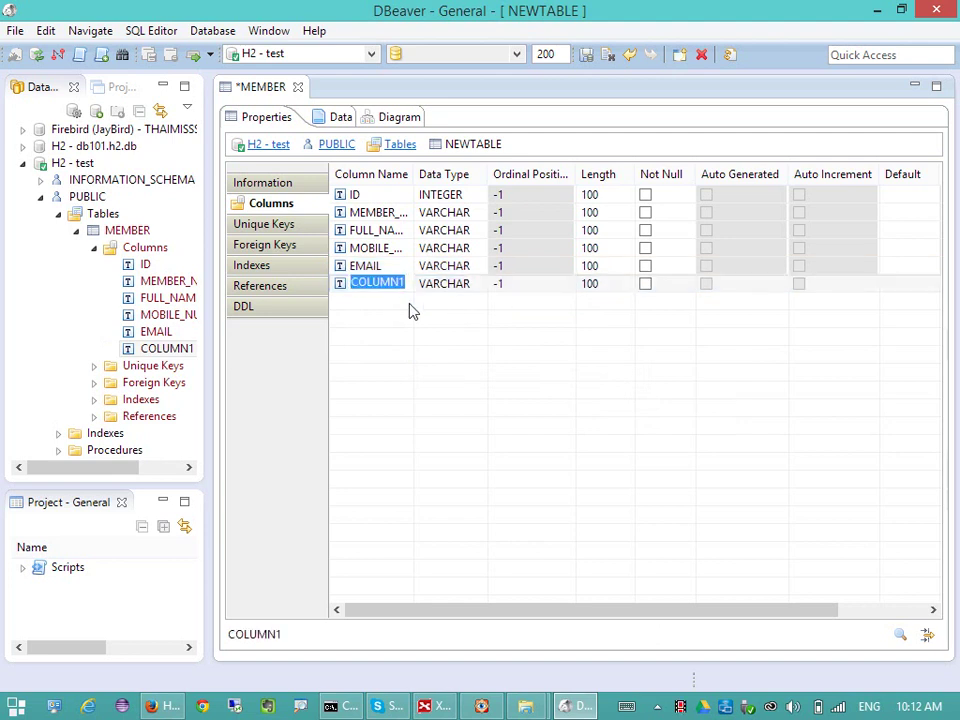
{"action": "type", "text": "mo"}
{"action": "key", "text": "BackSpace"}
{"action": "key", "text": "BackSpace"}
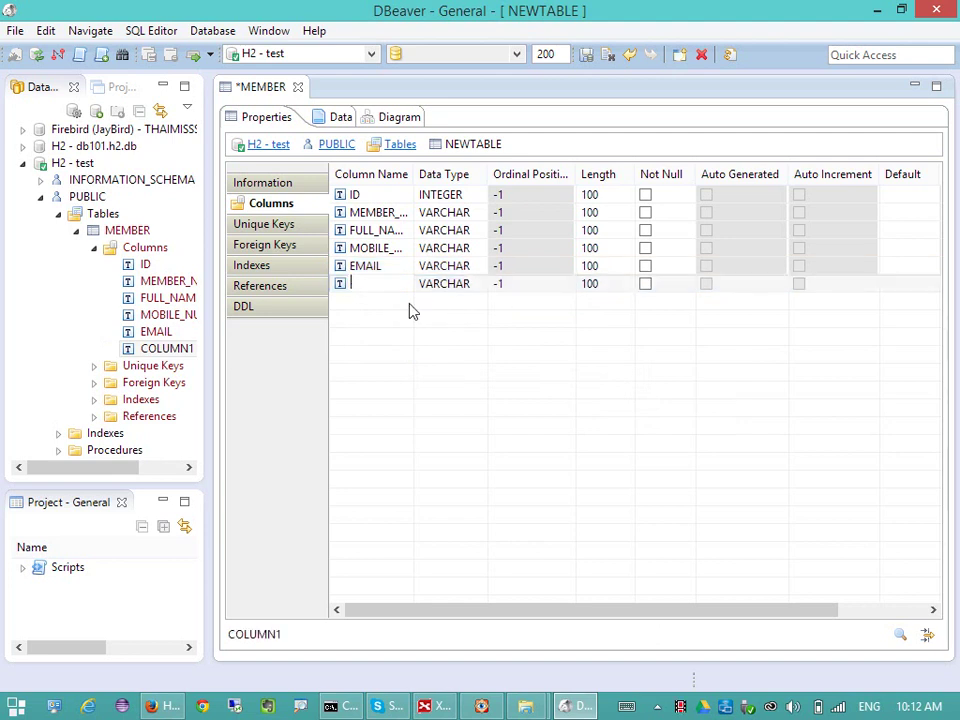
{"action": "type", "text": "expired"}
{"action": "key", "text": "BackSpace"}
{"action": "type", "text": "_date"}
{"action": "key", "text": "Return"}
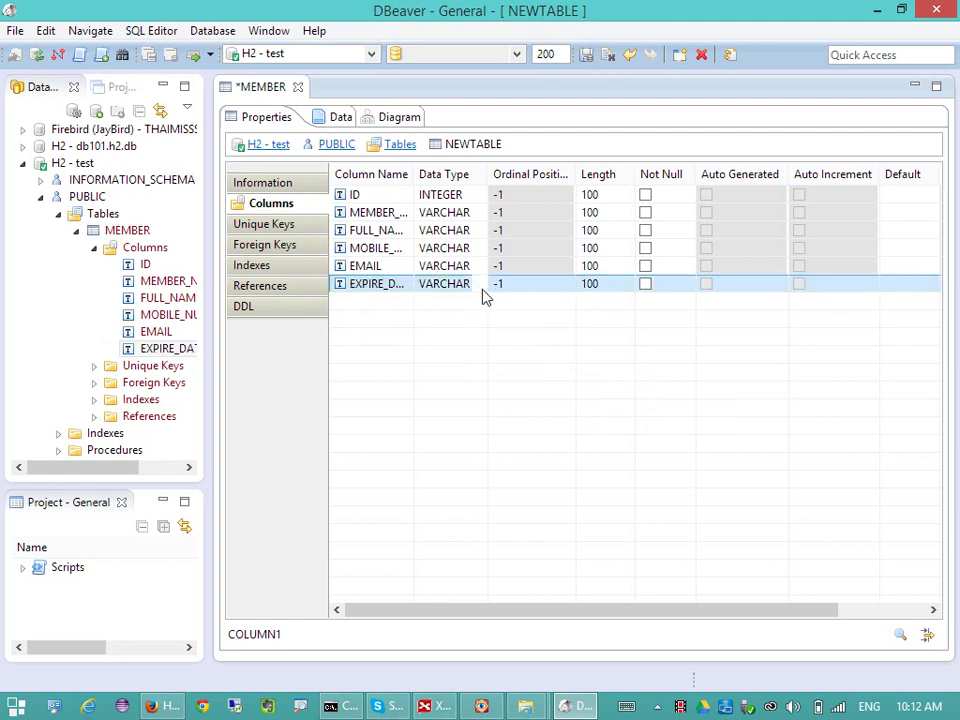
- Set the EXPIRE_DATE column's data type to DATE
{"action": "left_click", "coordinate": [480, 284]}
{"action": "left_click", "coordinate": [479, 284]}
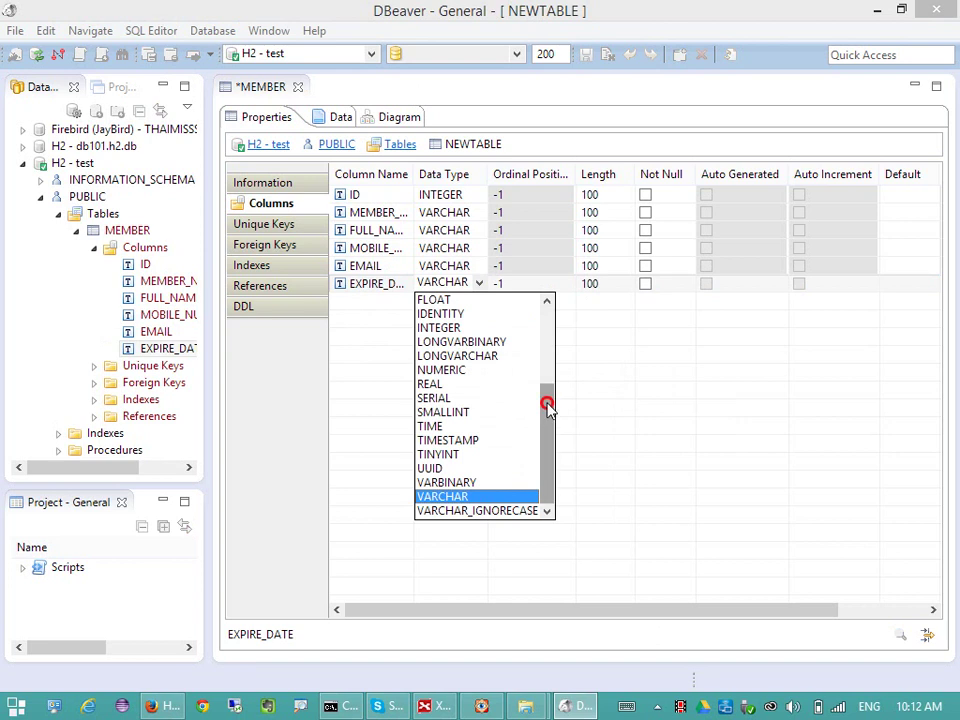
{"action": "left_click_drag", "start_coordinate": [546, 401], "coordinate": [551, 311]}
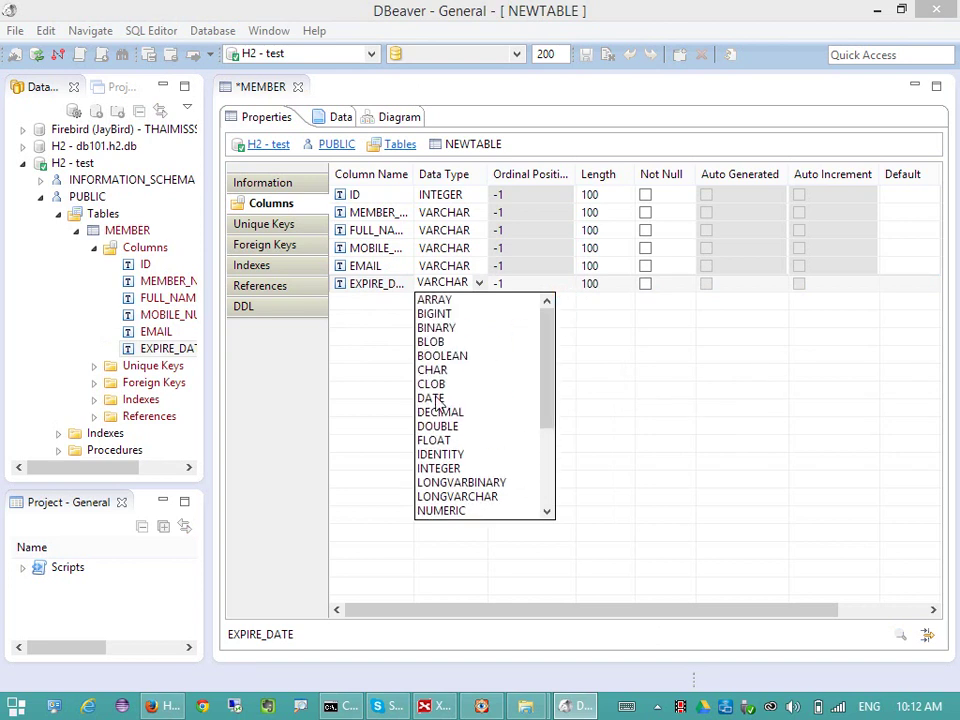
{"action": "left_click", "coordinate": [436, 398]}
{"action": "left_click", "coordinate": [468, 305]}
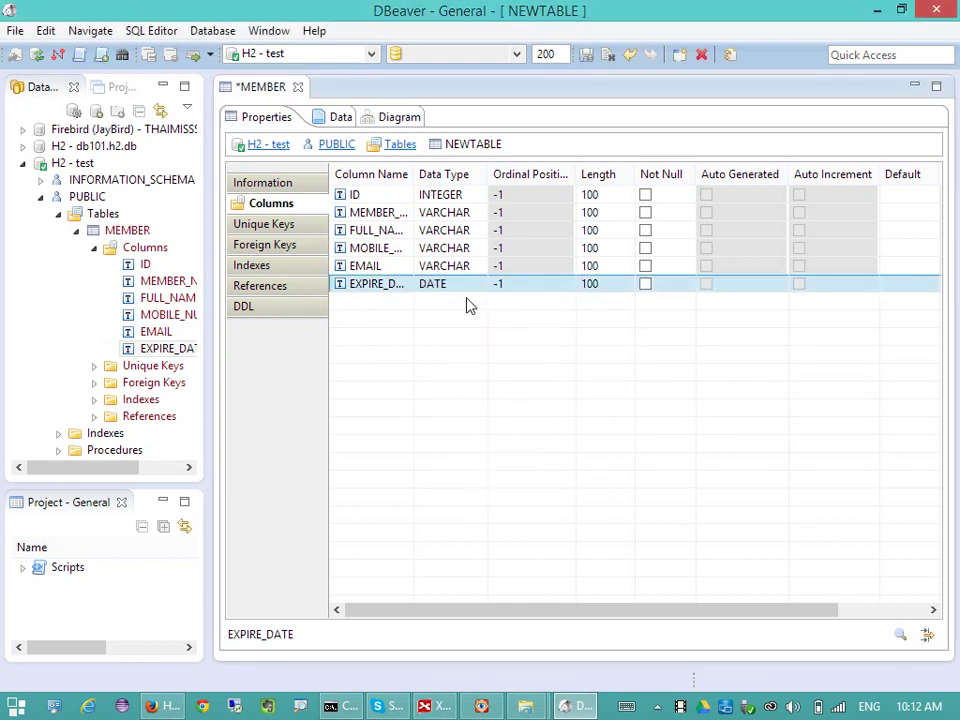
- Create the MEMBER_PK primary key on the ID column from the Unique Keys tab
{"action": "left_click", "coordinate": [293, 228]}
{"action": "right_click", "coordinate": [393, 236]}
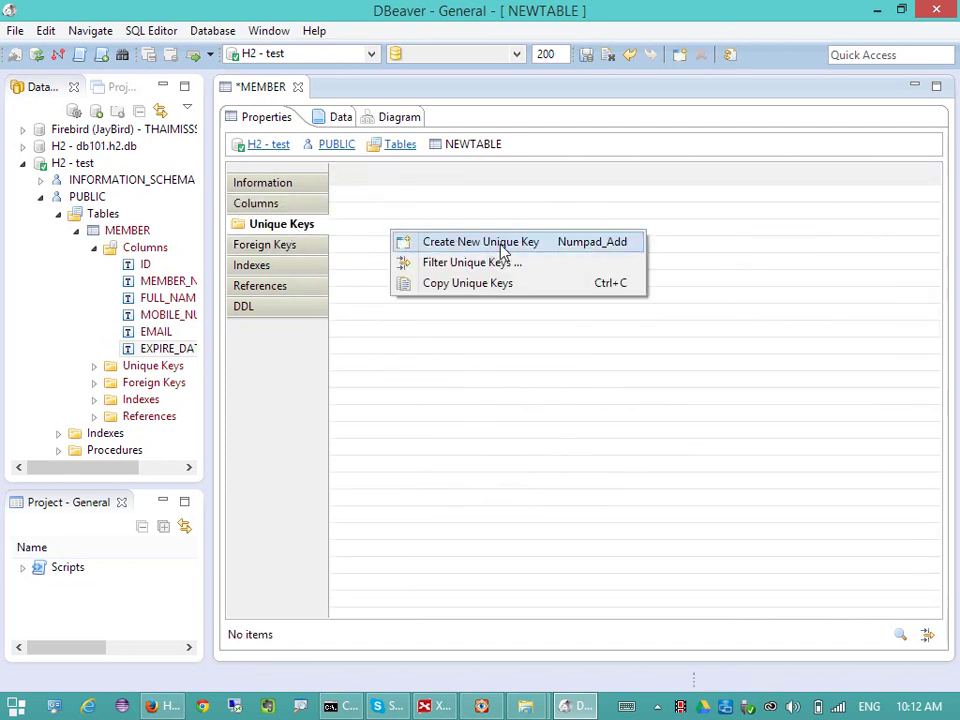
{"action": "left_click", "coordinate": [375, 214]}
{"action": "left_click", "coordinate": [264, 204]}
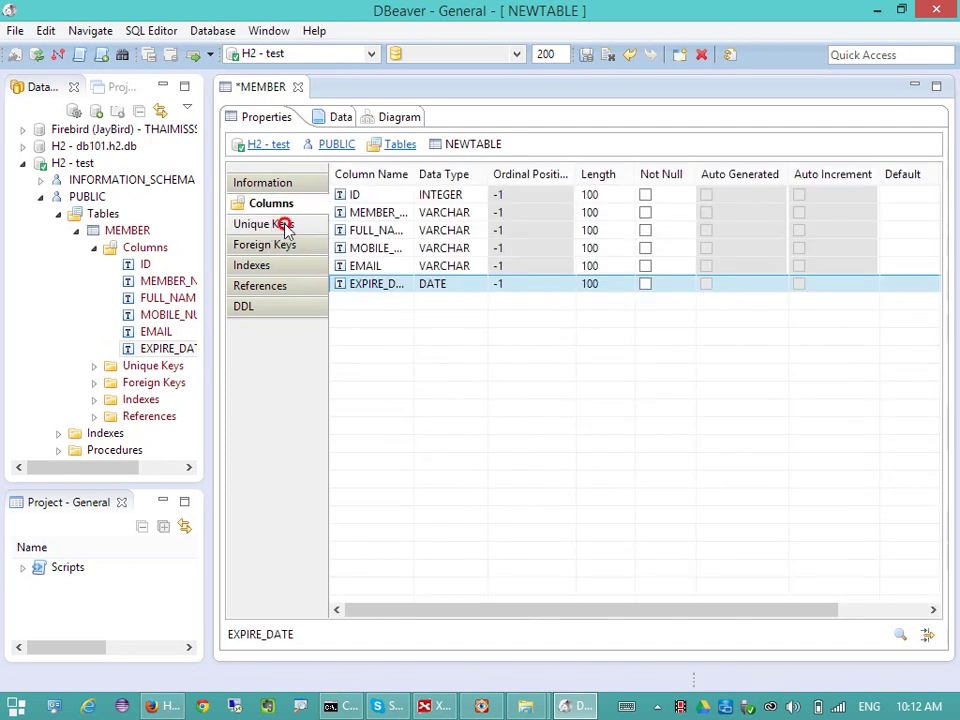
{"action": "left_click", "coordinate": [284, 225]}
{"action": "right_click", "coordinate": [418, 221]}
{"action": "left_click", "coordinate": [508, 227]}
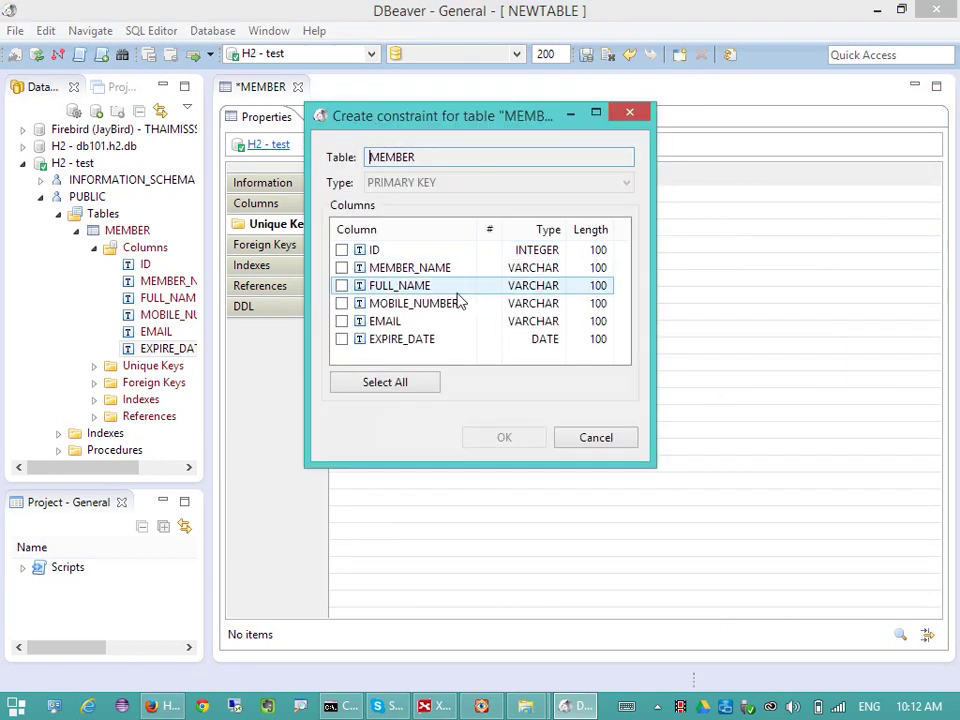
{"action": "left_click", "coordinate": [341, 250]}
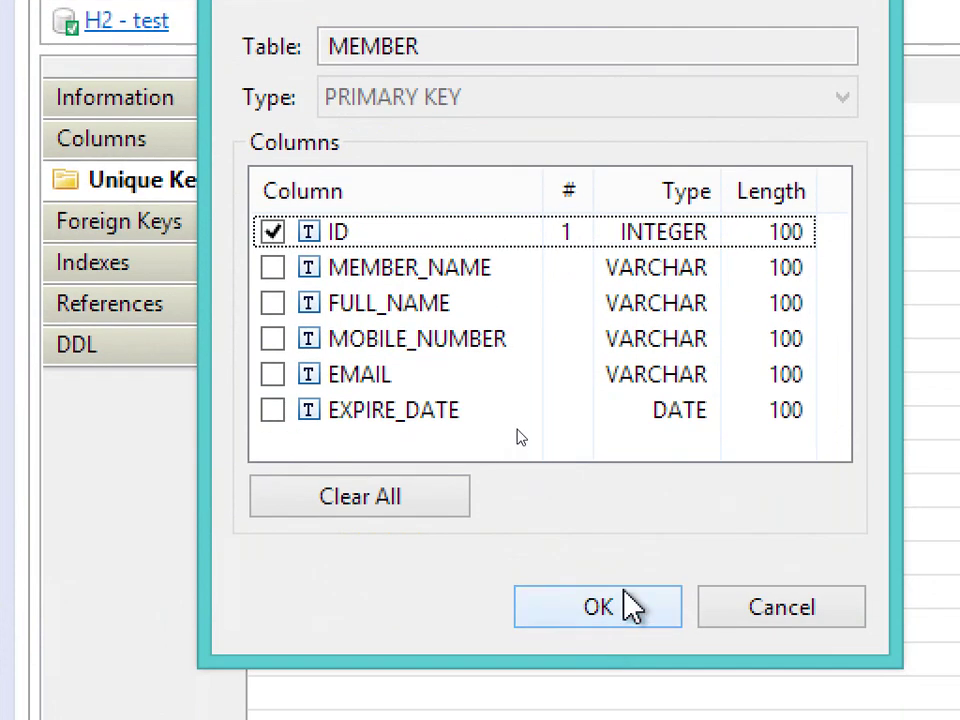
{"action": "left_click", "coordinate": [624, 612]}
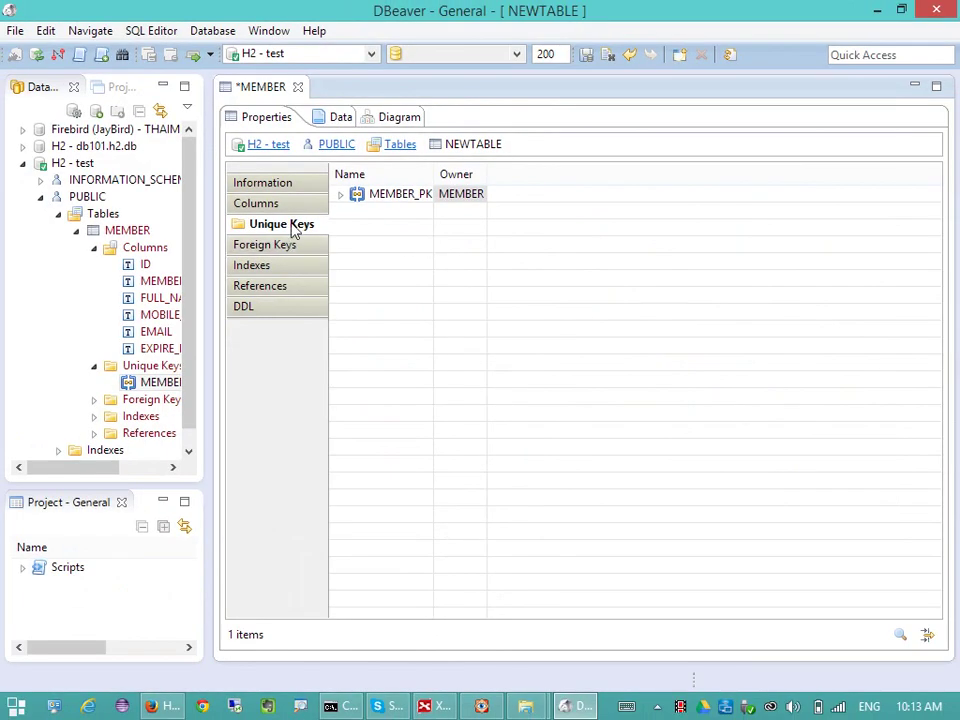
- Select the ID row and look through the Indexes, References and DDL tabs
{"action": "left_click", "coordinate": [290, 207]}
{"action": "left_click", "coordinate": [413, 196]}
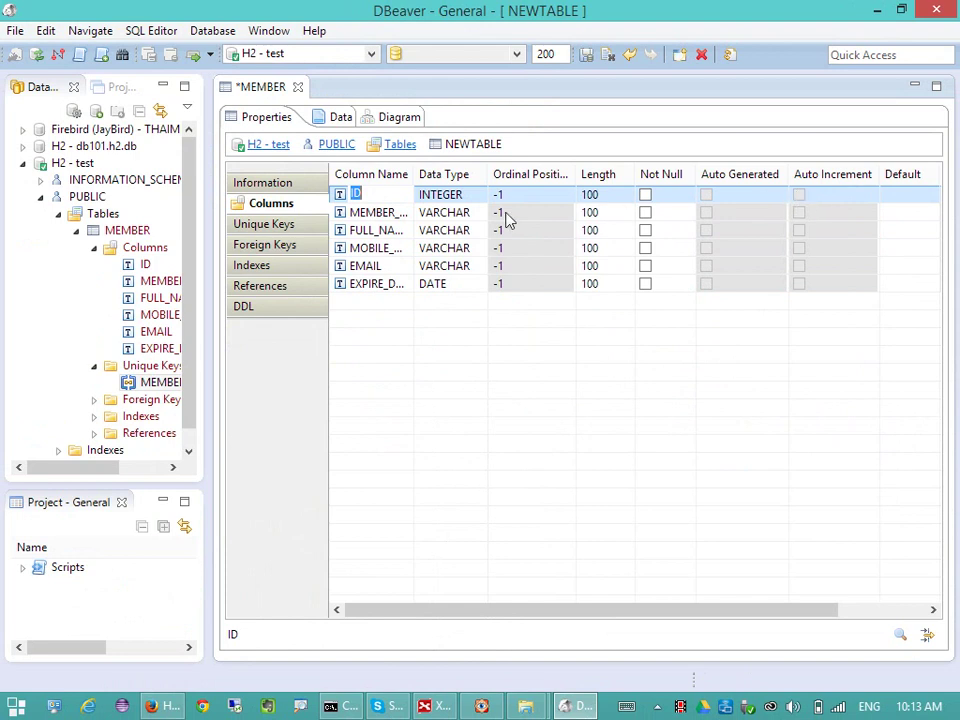
{"action": "left_click", "coordinate": [294, 267]}
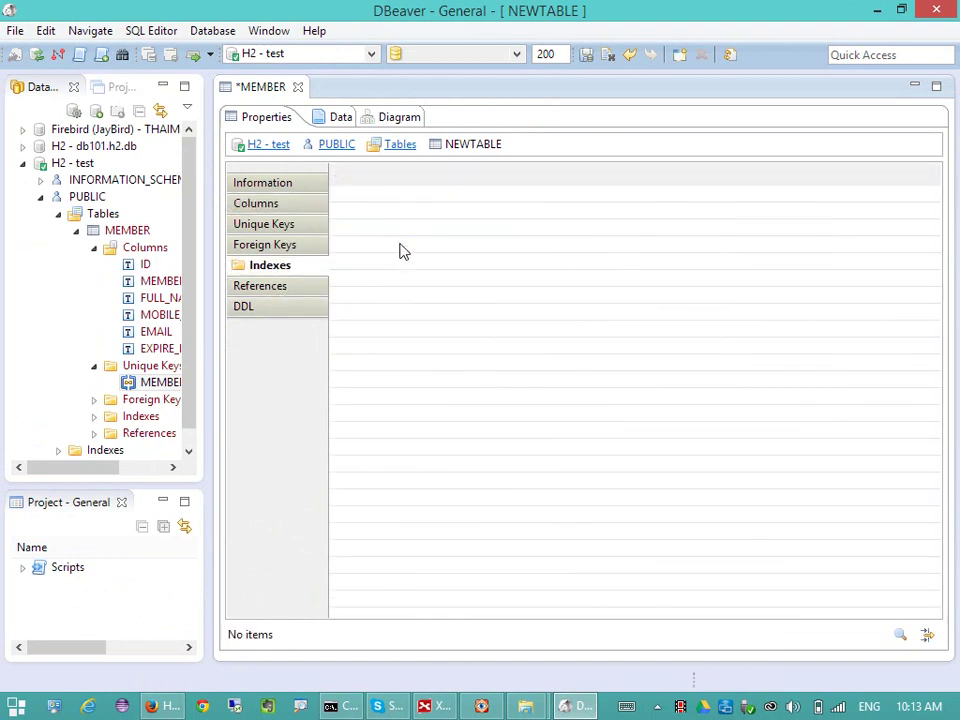
{"action": "left_click", "coordinate": [280, 284]}
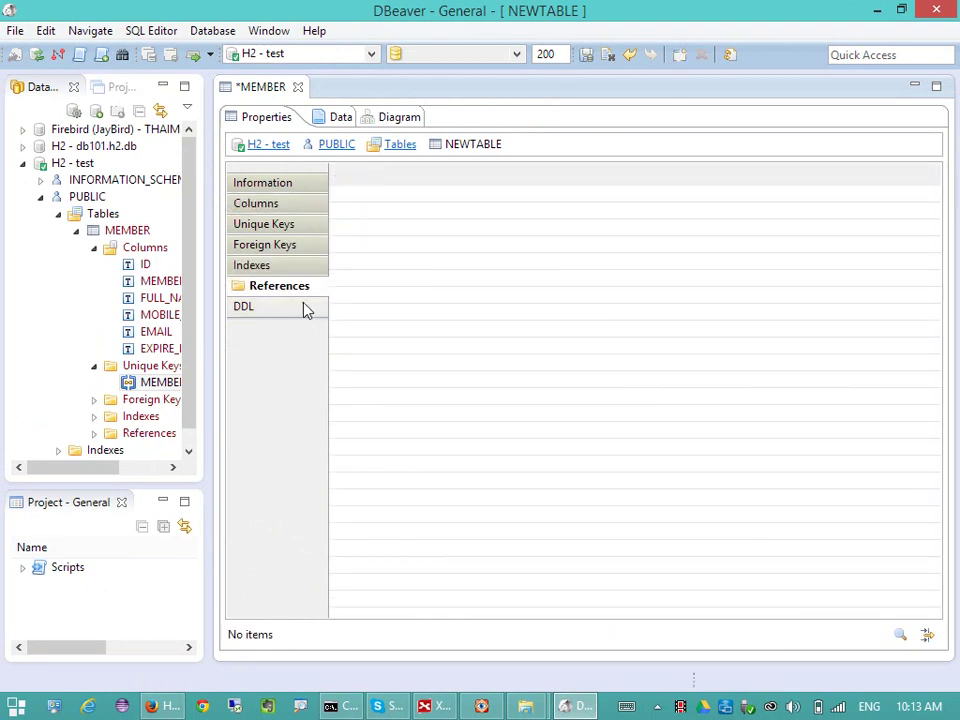
{"action": "left_click", "coordinate": [302, 309]}
- Start a new index on ID in the Indexes tab, then cancel it
{"action": "left_click", "coordinate": [259, 266]}
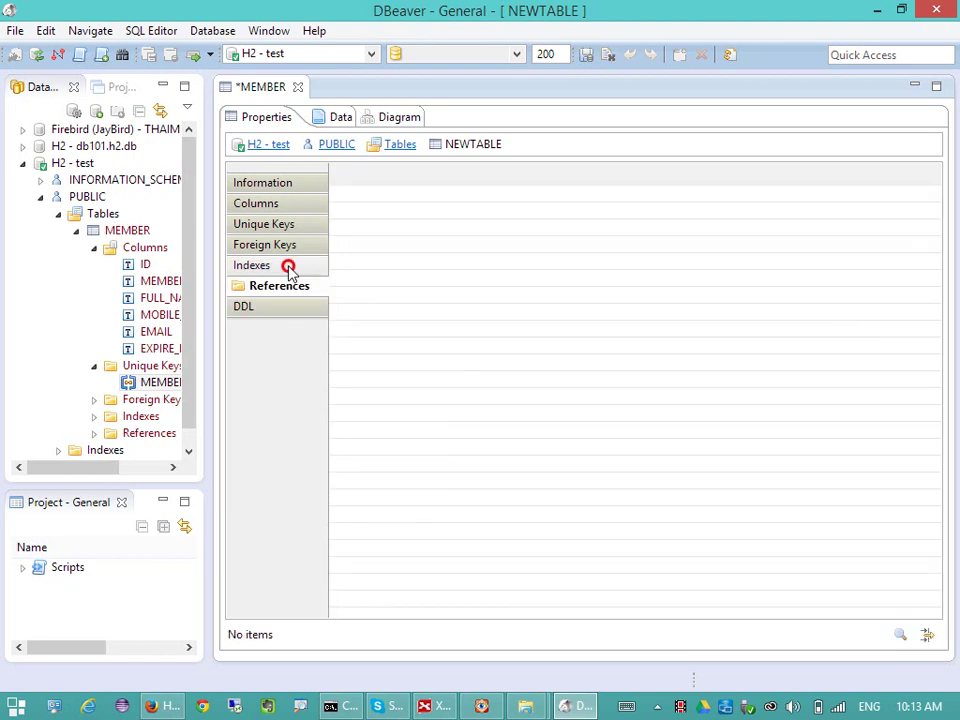
{"action": "right_click", "coordinate": [383, 240]}
{"action": "left_click", "coordinate": [480, 244]}
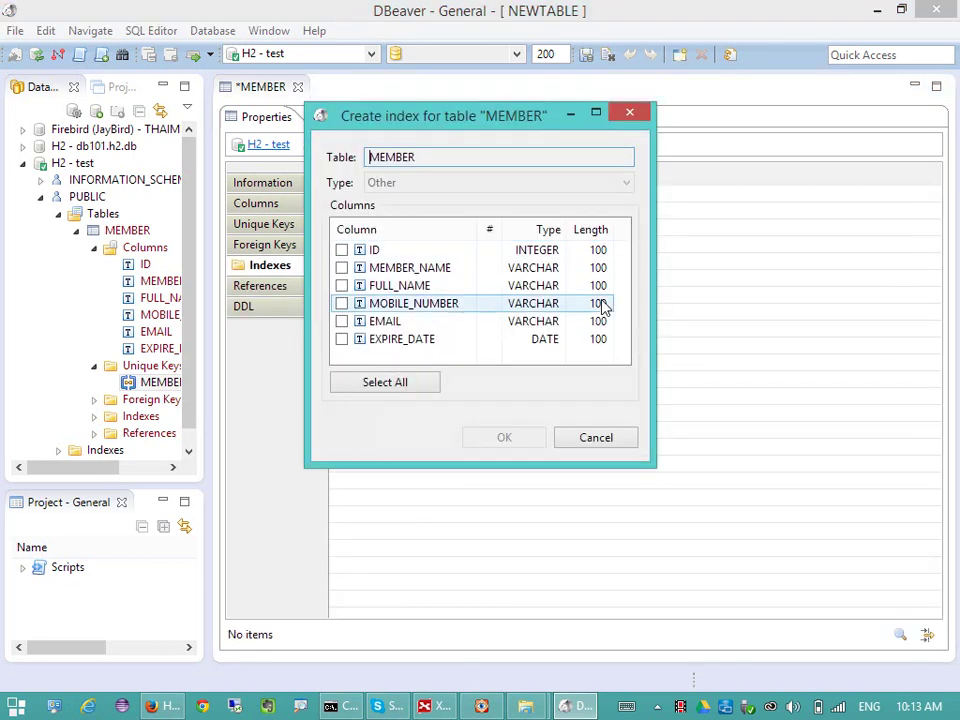
{"action": "left_click", "coordinate": [341, 252]}
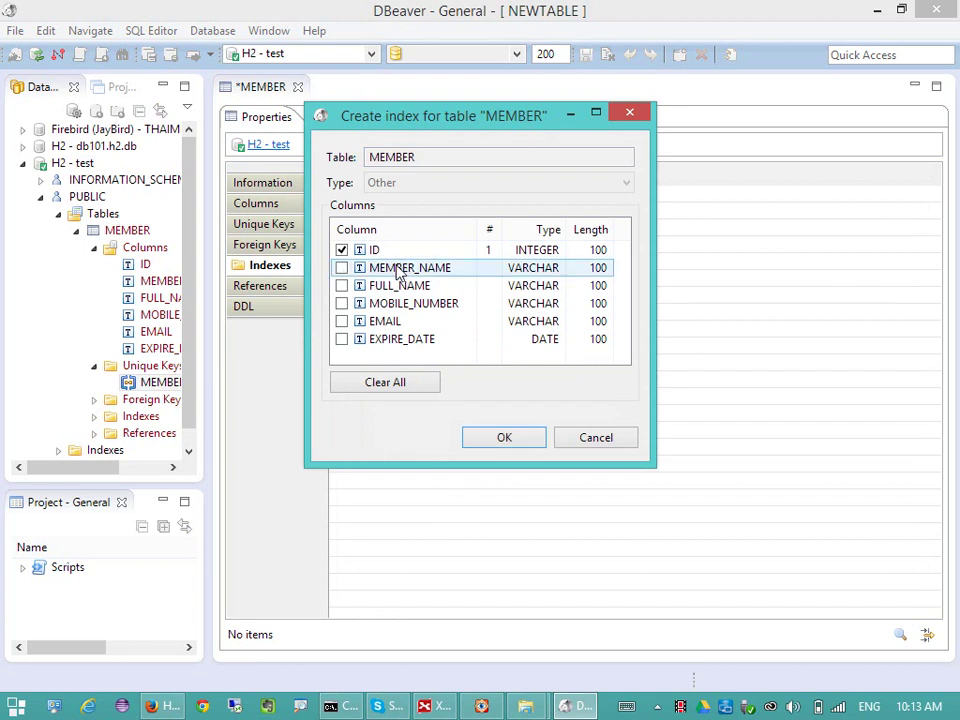
{"action": "left_click", "coordinate": [624, 445]}
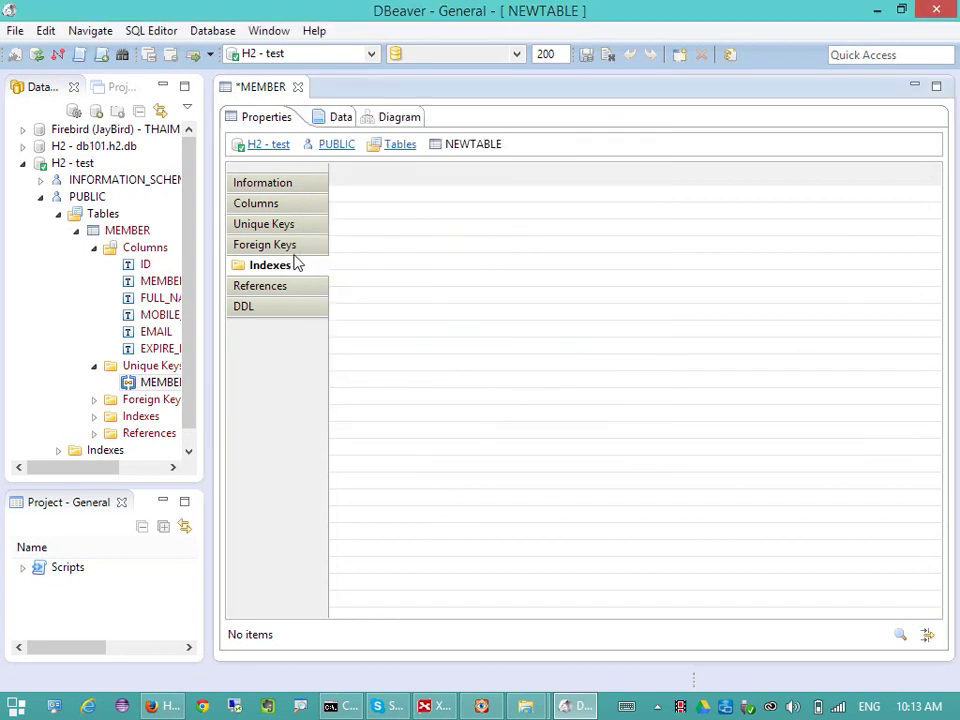
- Check references, foreign keys and unique keys, cancel a new constraint, and return to Columns
{"action": "left_click", "coordinate": [280, 286]}
{"action": "right_click", "coordinate": [432, 233]}
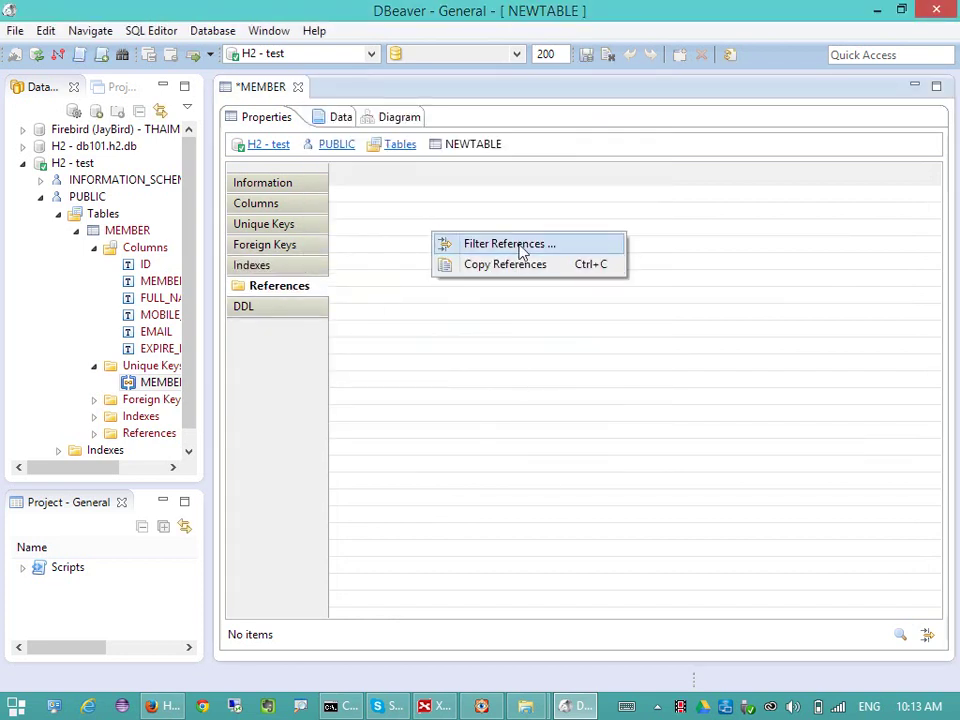
{"action": "left_click", "coordinate": [285, 244]}
{"action": "left_click", "coordinate": [289, 222]}
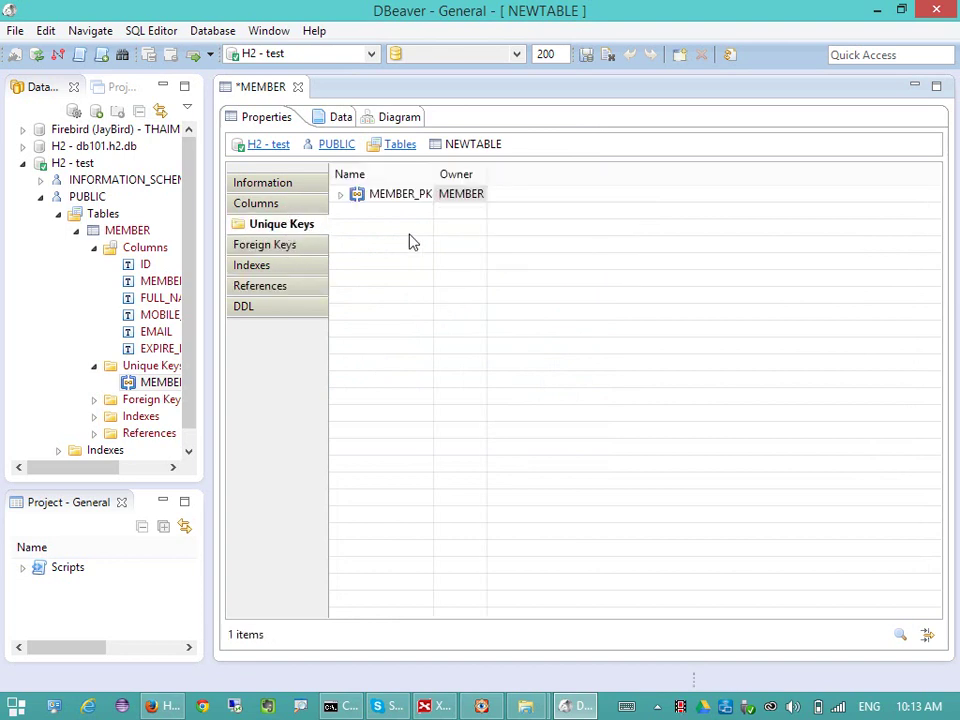
{"action": "right_click", "coordinate": [456, 264]}
{"action": "left_click", "coordinate": [532, 314]}
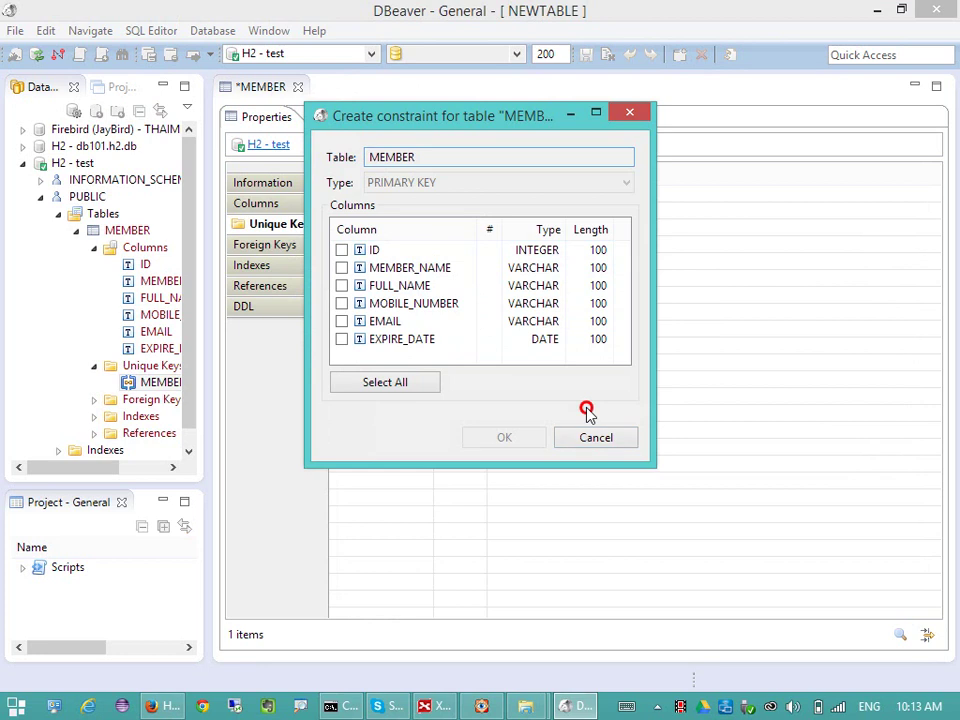
{"action": "left_click", "coordinate": [594, 437]}
{"action": "left_click", "coordinate": [258, 199]}
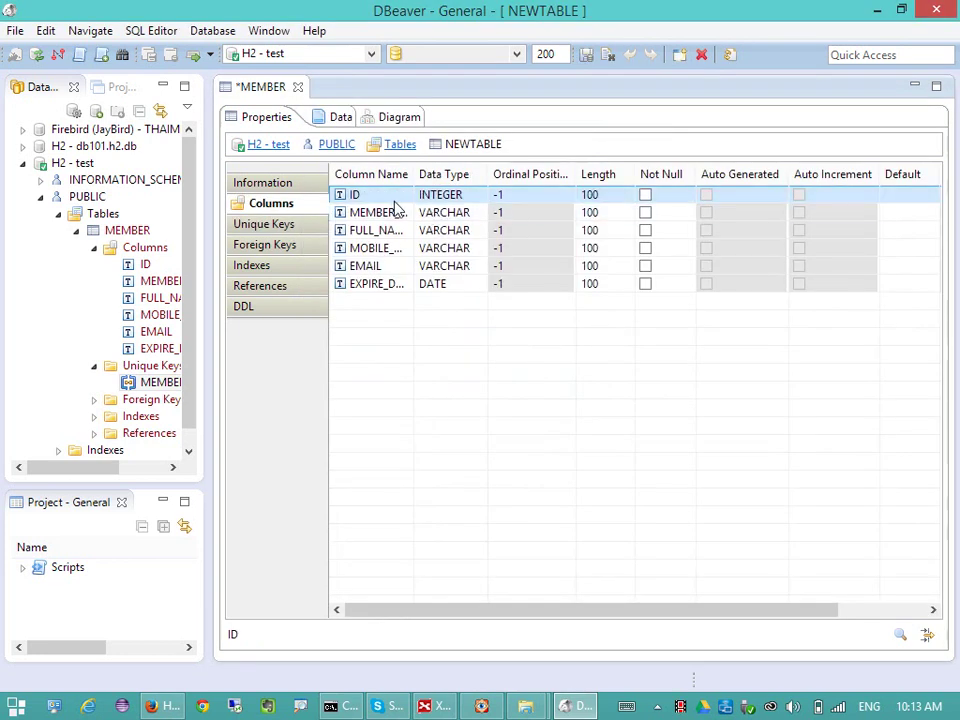
- Tick Not Null for MEMBER_NAME, FULL_NAME, MOBILE_NUMBER and EXPIRE_DATE, leaving EMAIL nullable
{"action": "left_click", "coordinate": [590, 194]}
{"action": "left_click", "coordinate": [640, 343]}
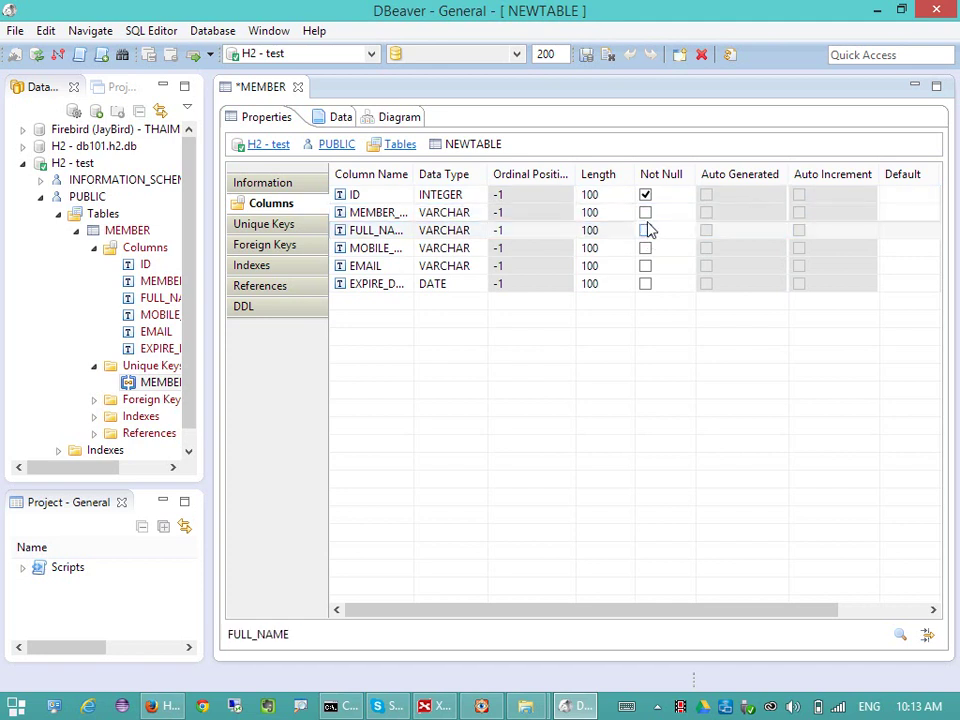
{"action": "left_click", "coordinate": [647, 213]}
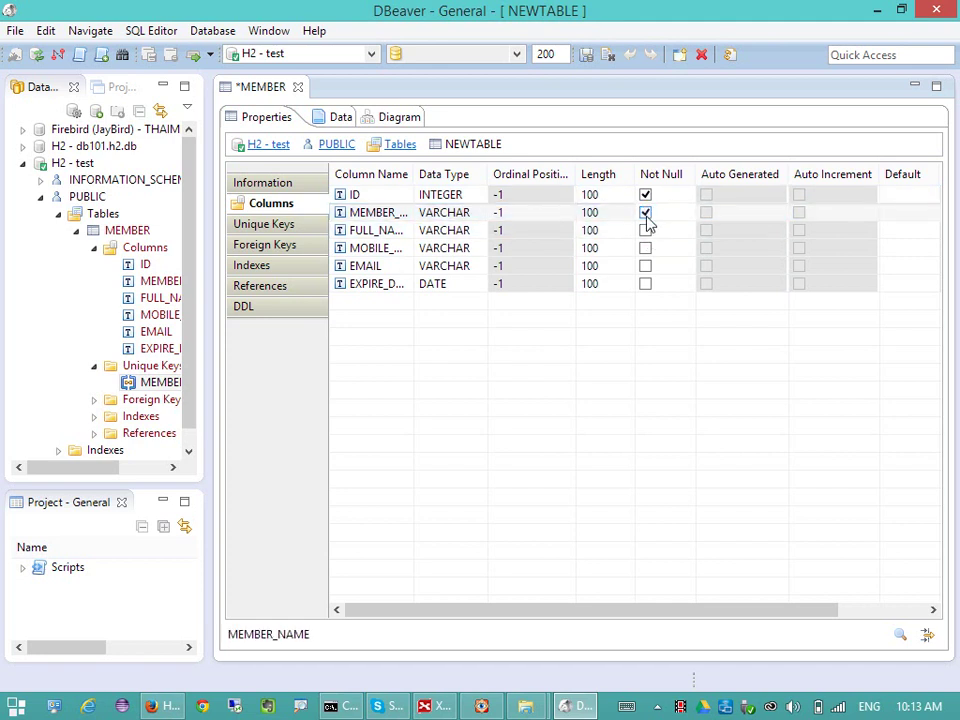
{"action": "left_click", "coordinate": [645, 231]}
{"action": "left_click", "coordinate": [645, 248]}
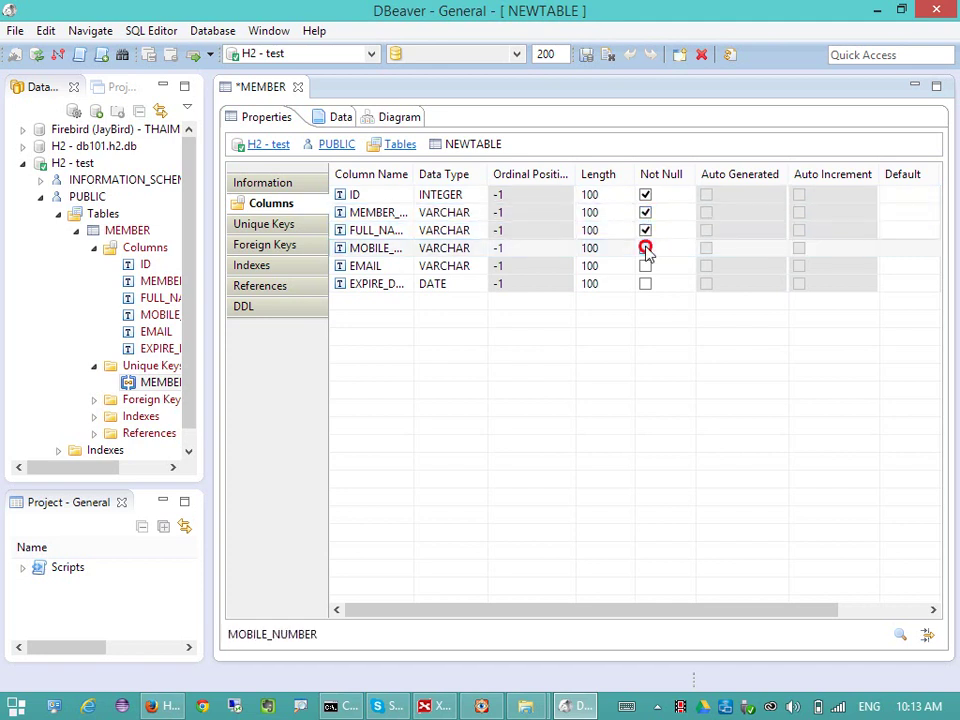
{"action": "left_click", "coordinate": [645, 266]}
{"action": "left_click", "coordinate": [645, 284]}
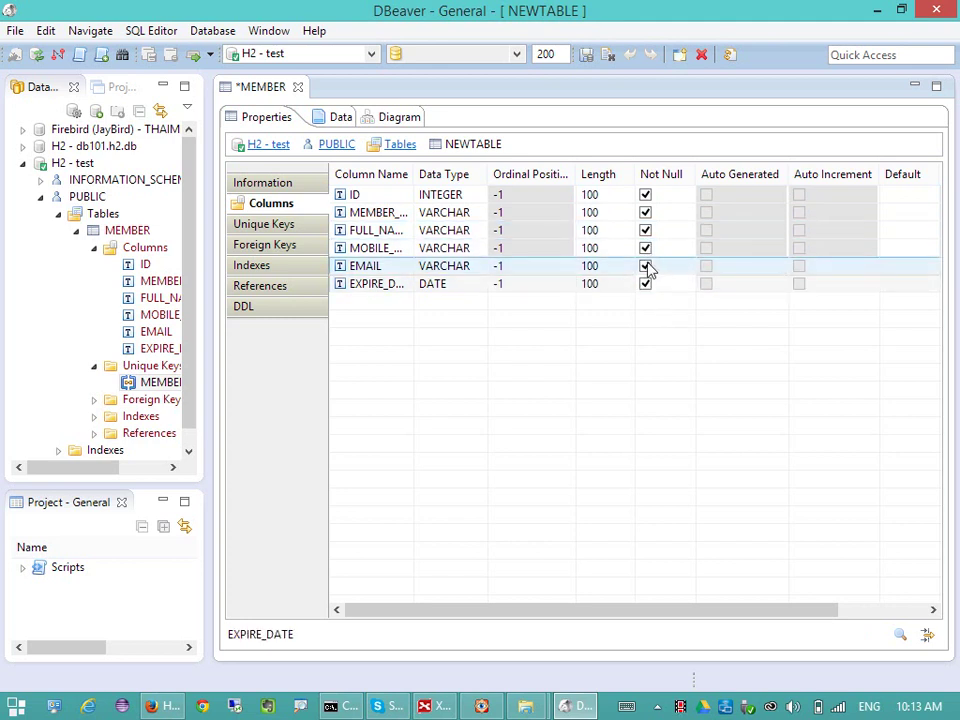
{"action": "left_click", "coordinate": [645, 266]}
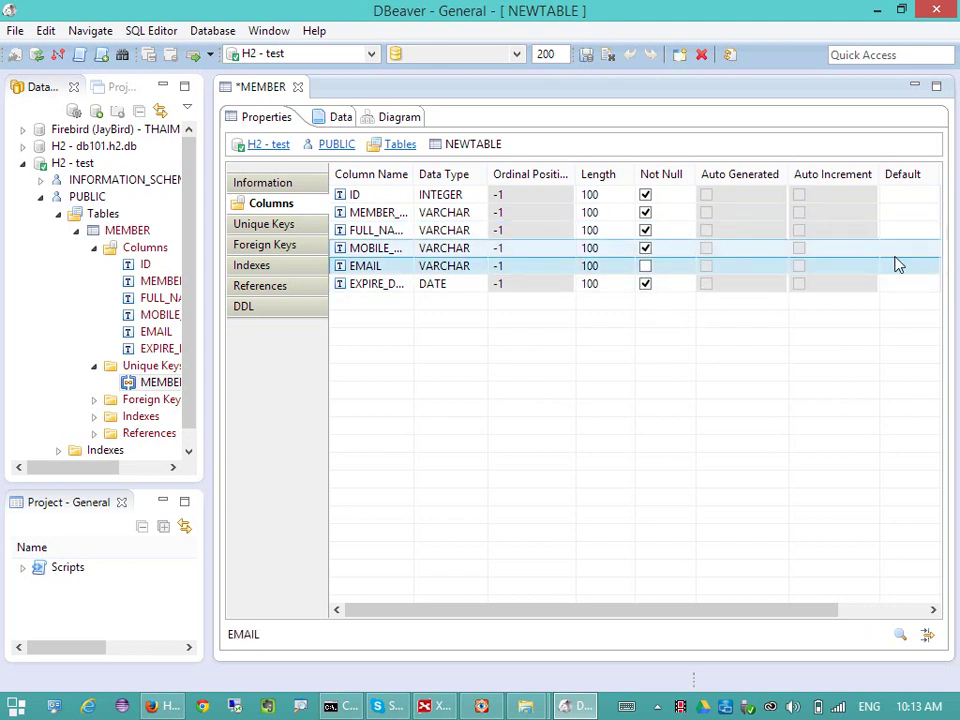
{"action": "left_click", "coordinate": [884, 611]}
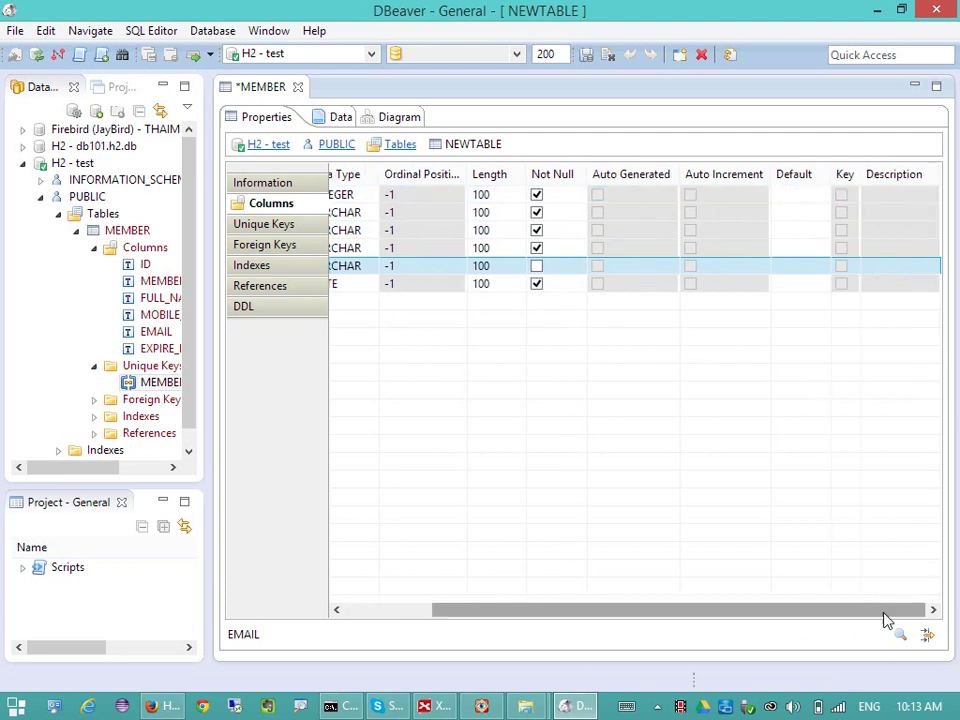
{"action": "left_click_drag", "start_coordinate": [884, 612], "coordinate": [656, 600]}
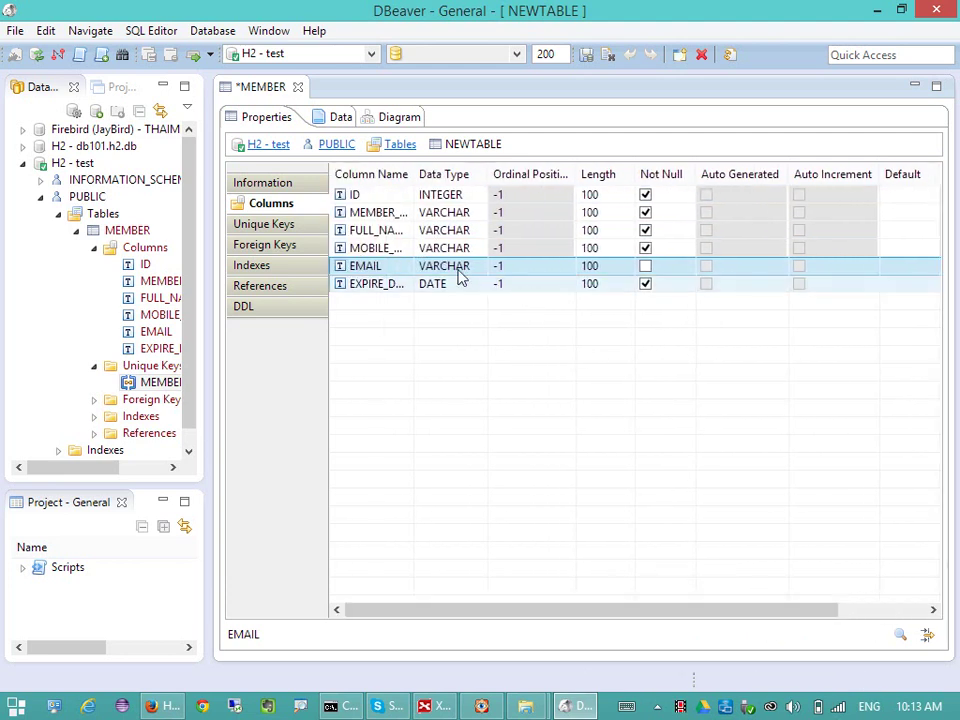
{"action": "left_click_drag", "start_coordinate": [797, 608], "coordinate": [477, 440]}
- Preview the generated CREATE TABLE PUBLIC.MEMBER script from the Information tab, then close it
{"action": "left_click", "coordinate": [284, 186]}
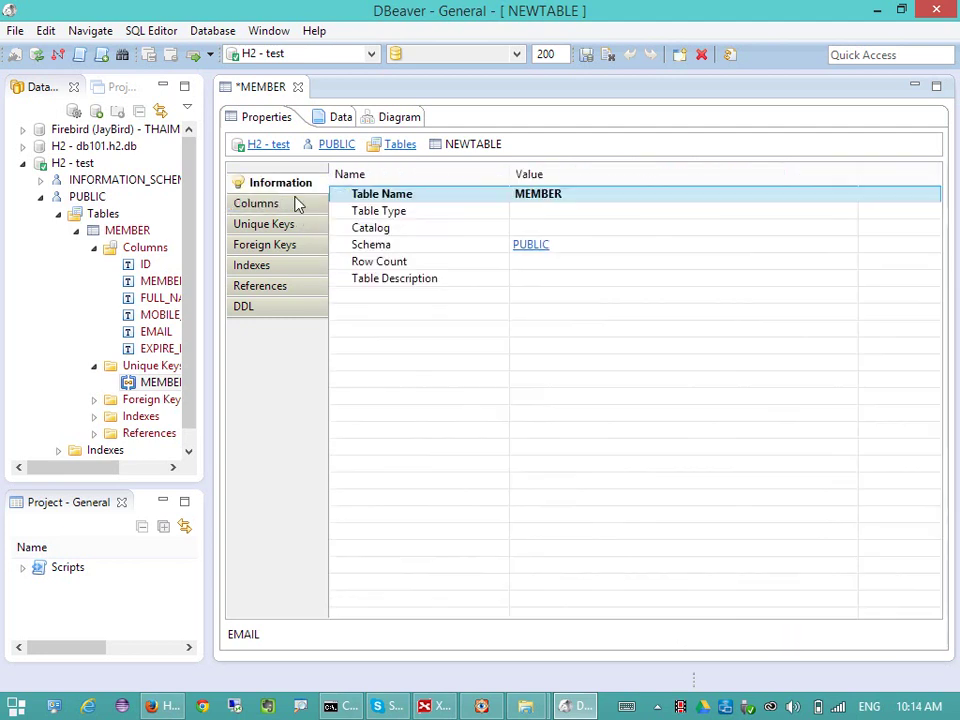
{"action": "right_click", "coordinate": [448, 349]}
{"action": "left_click", "coordinate": [388, 296]}
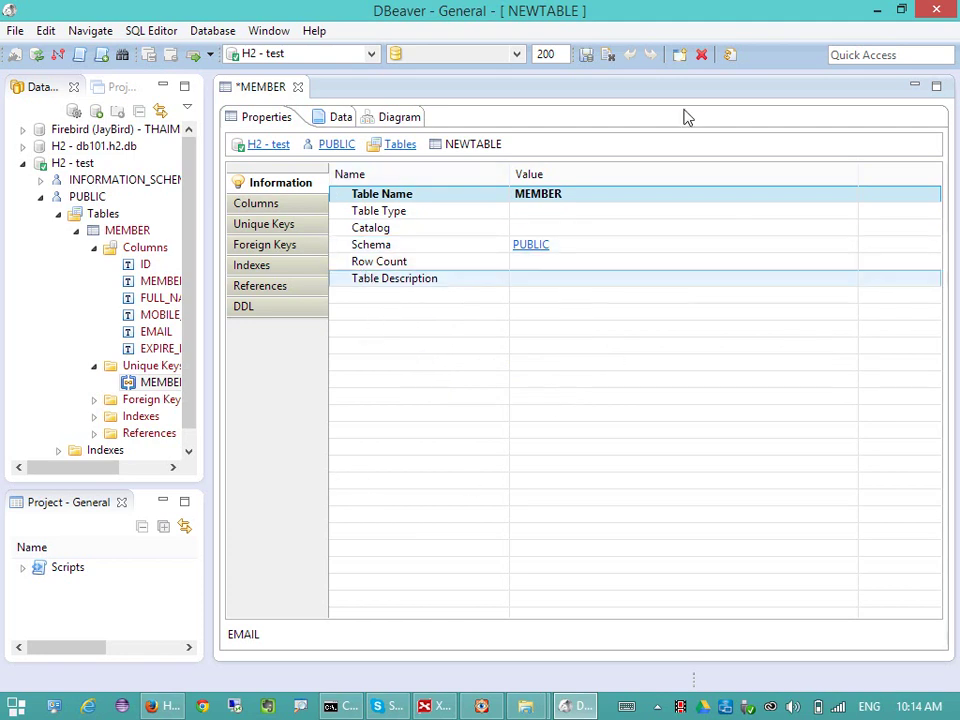
{"action": "left_click", "coordinate": [587, 56]}
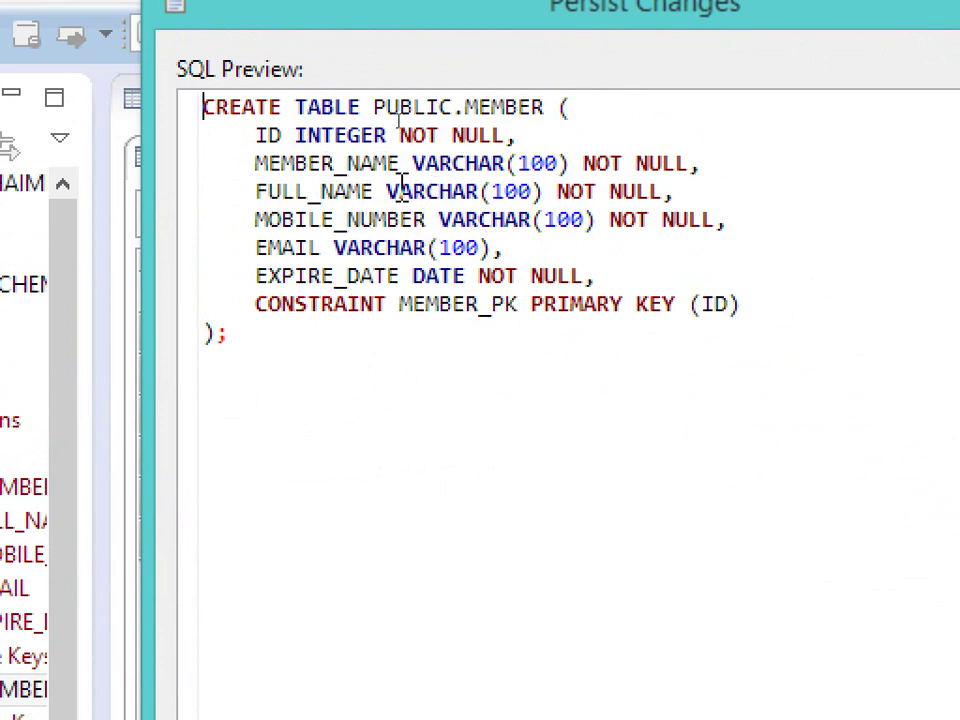
{"action": "double_click", "coordinate": [545, 163]}
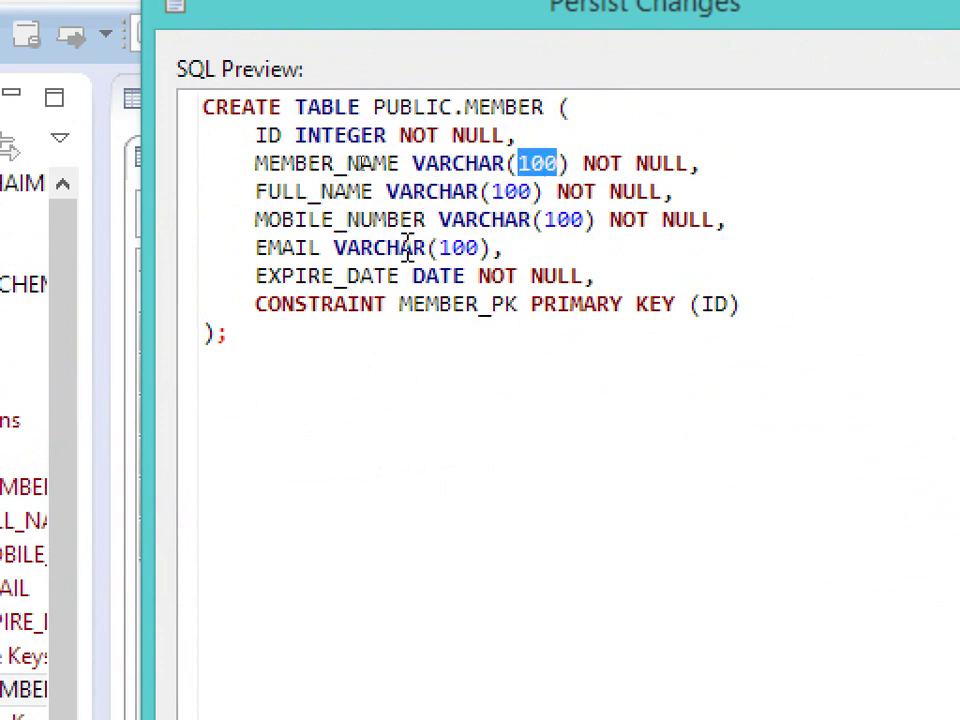
{"action": "left_click", "coordinate": [597, 219]}
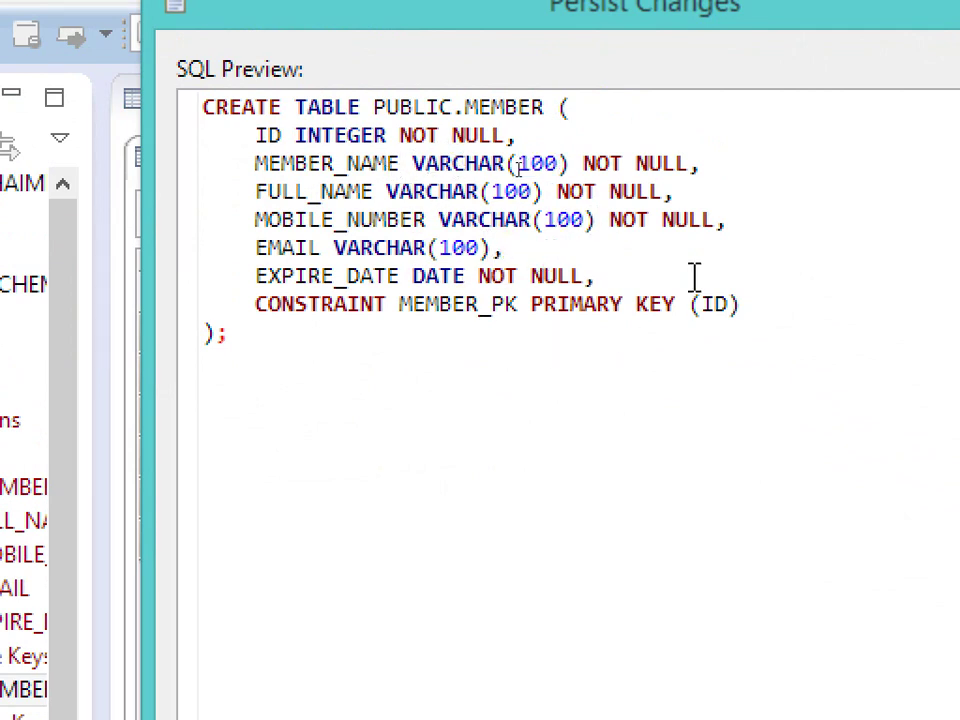
{"action": "key", "text": "Escape"}
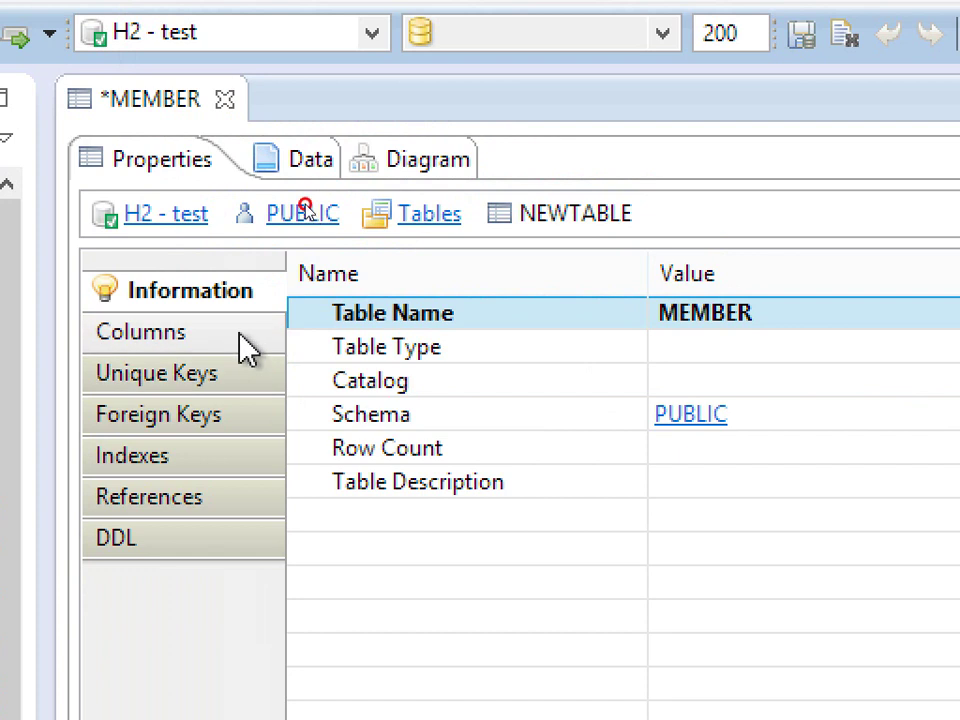
- Set MEMBER_NAME's length to 25 and MOBILE_NUMBER's length to 12
{"action": "left_click", "coordinate": [300, 347]}
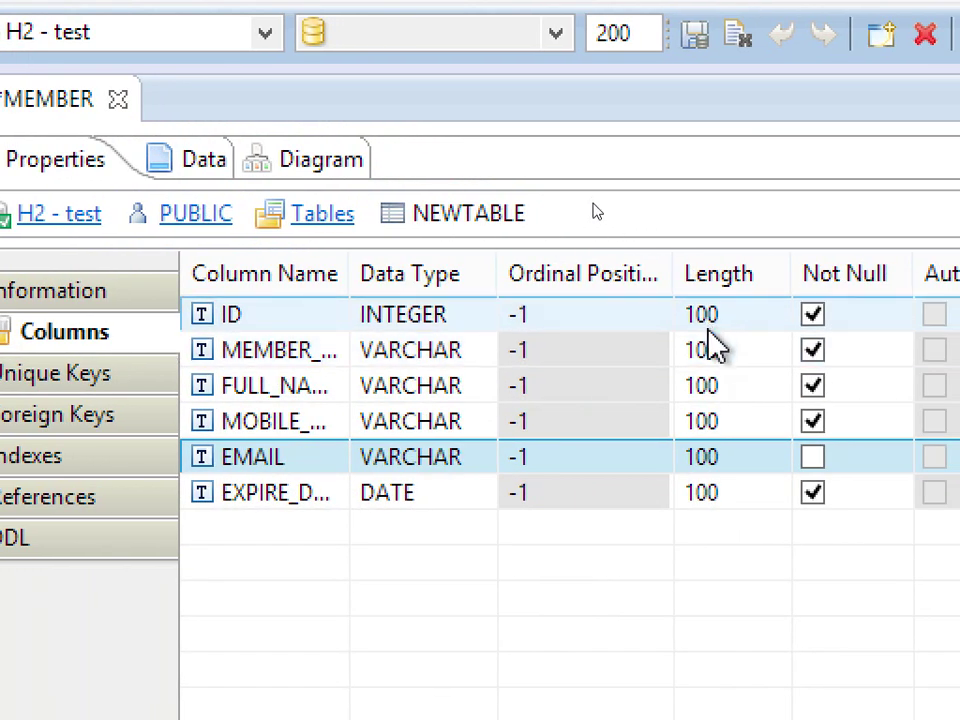
{"action": "left_click", "coordinate": [710, 362]}
{"action": "left_click", "coordinate": [712, 362]}
{"action": "type", "text": "25"}
{"action": "key", "text": "Return"}
{"action": "left_click", "coordinate": [718, 386]}
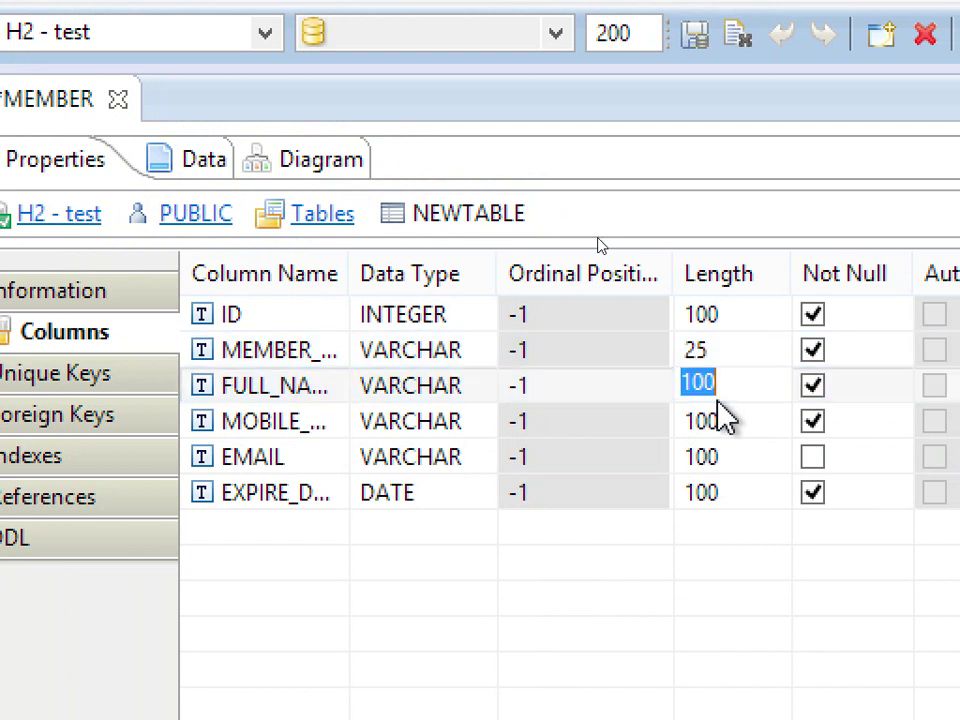
{"action": "left_click", "coordinate": [719, 428]}
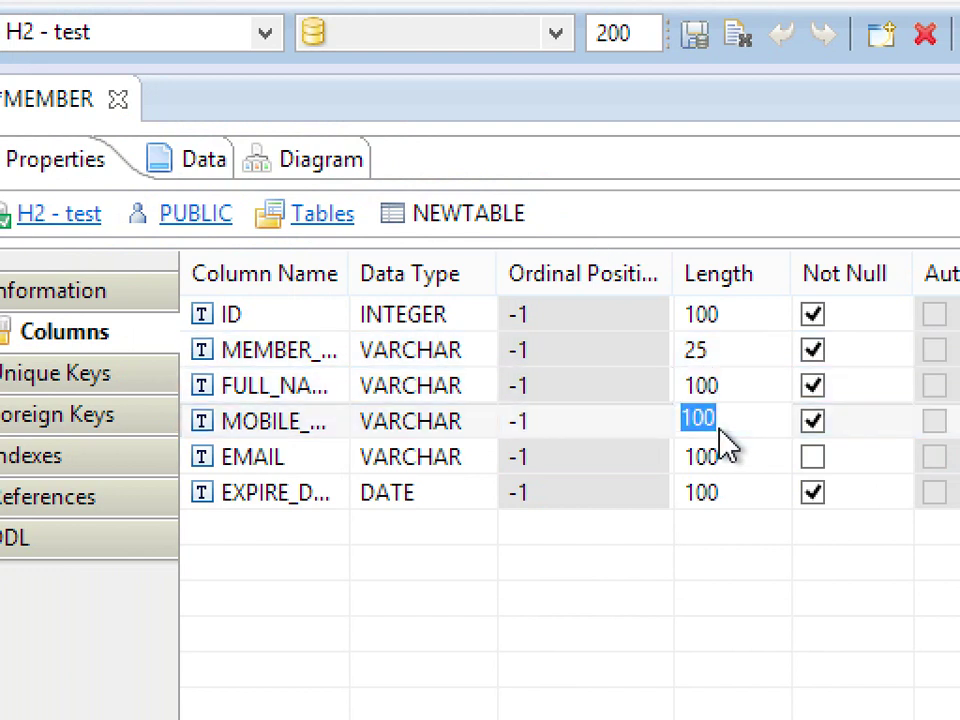
{"action": "type", "text": "12"}
{"action": "key", "text": "Return"}
- Set EMAIL's length to 25 and preview the updated CREATE TABLE script
{"action": "left_click", "coordinate": [725, 456]}
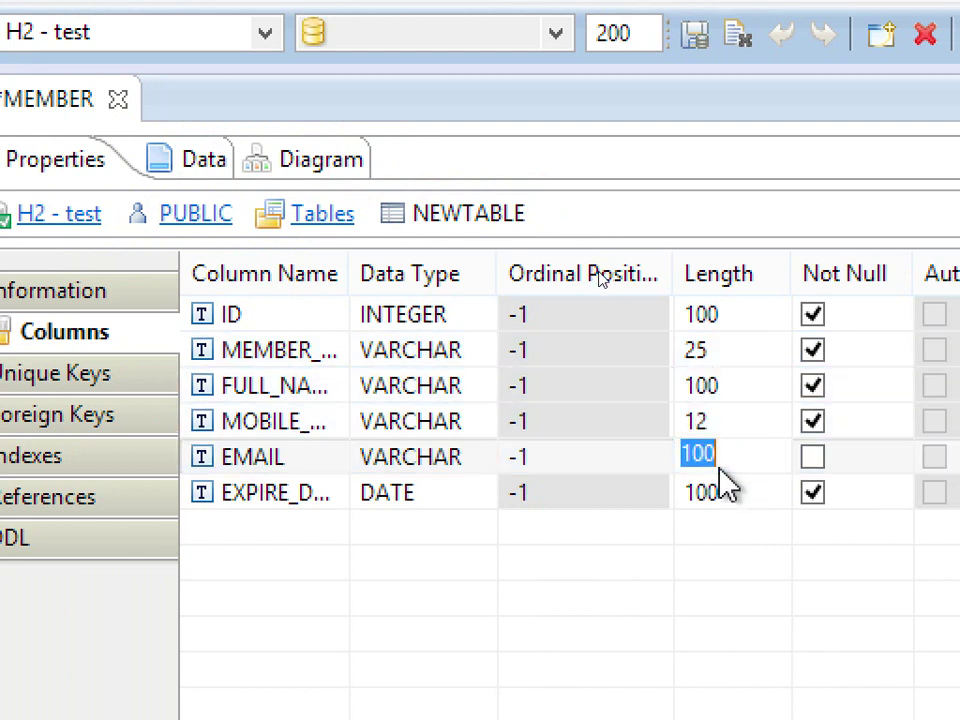
{"action": "type", "text": "25"}
{"action": "key", "text": "Return"}
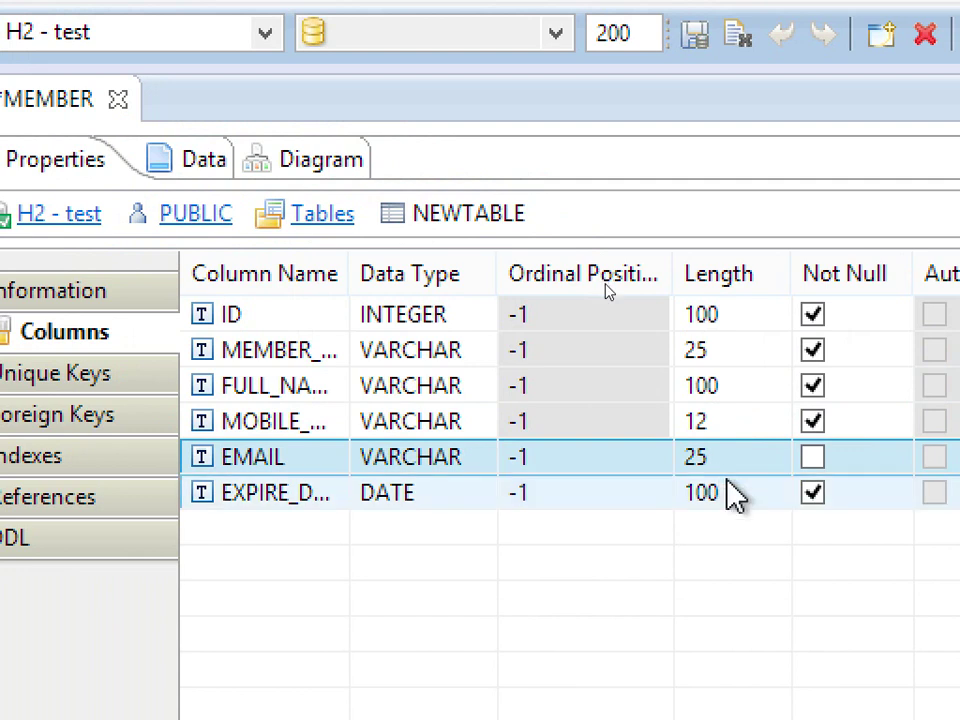
{"action": "left_click", "coordinate": [732, 498]}
{"action": "key", "text": "Return"}
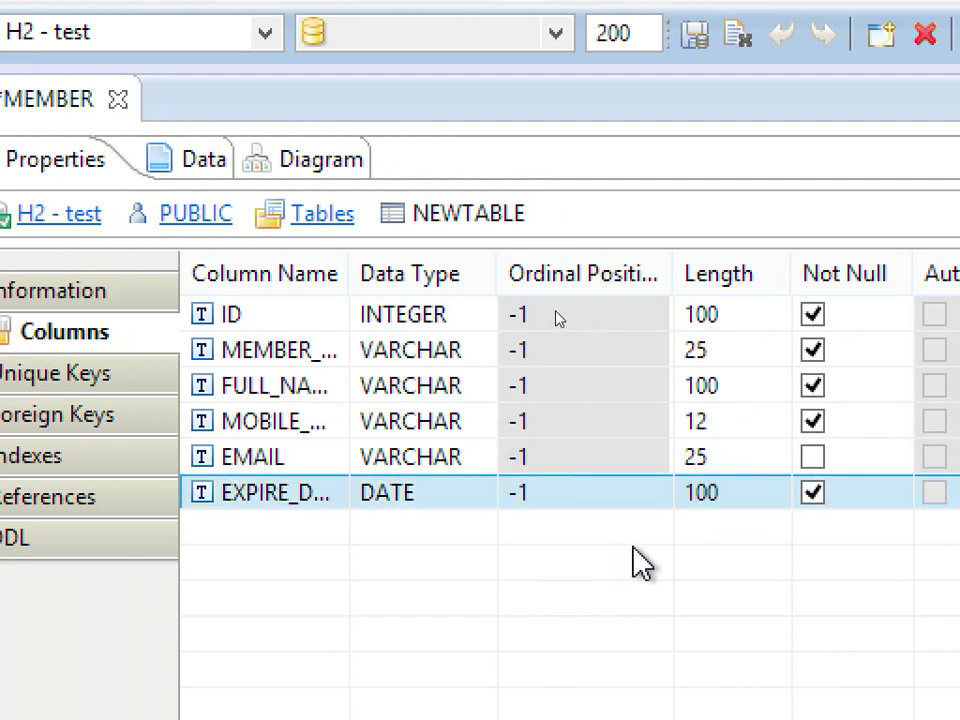
{"action": "key", "text": "ctrl+s"}
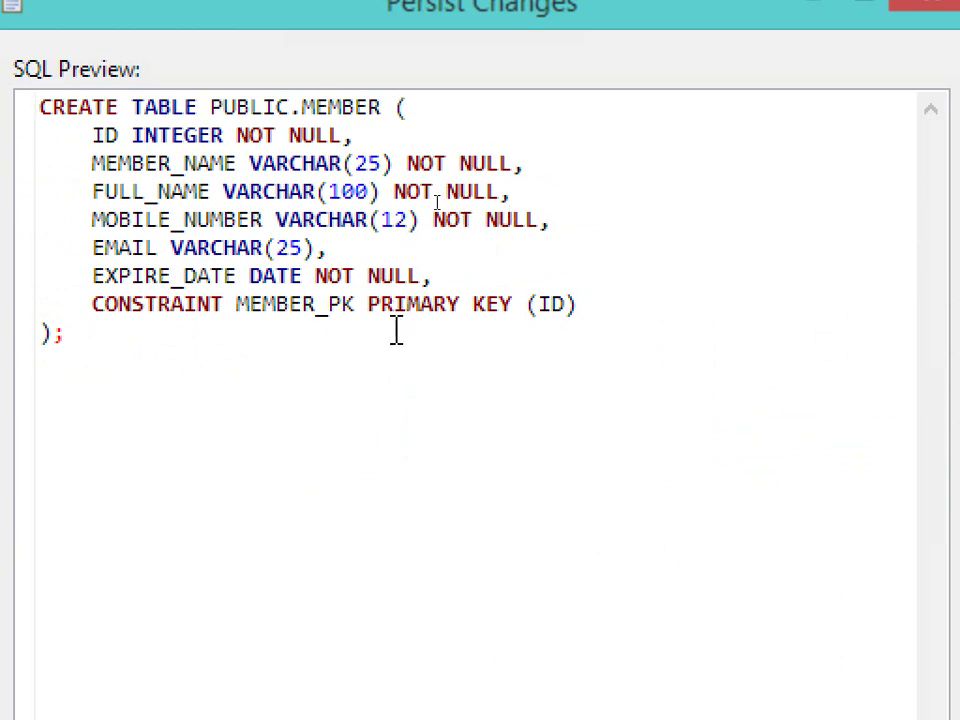
{"action": "key", "text": "Return"}
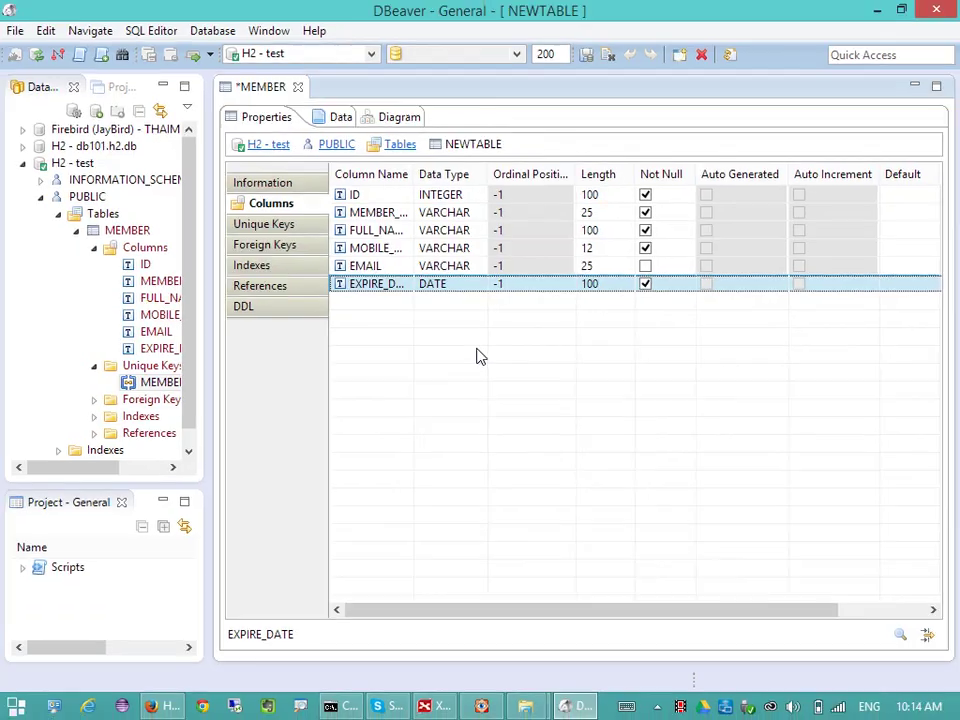
- Persist the MEMBER table to the H2 test database and widen the Database Navigator
{"action": "left_click", "coordinate": [399, 197]}
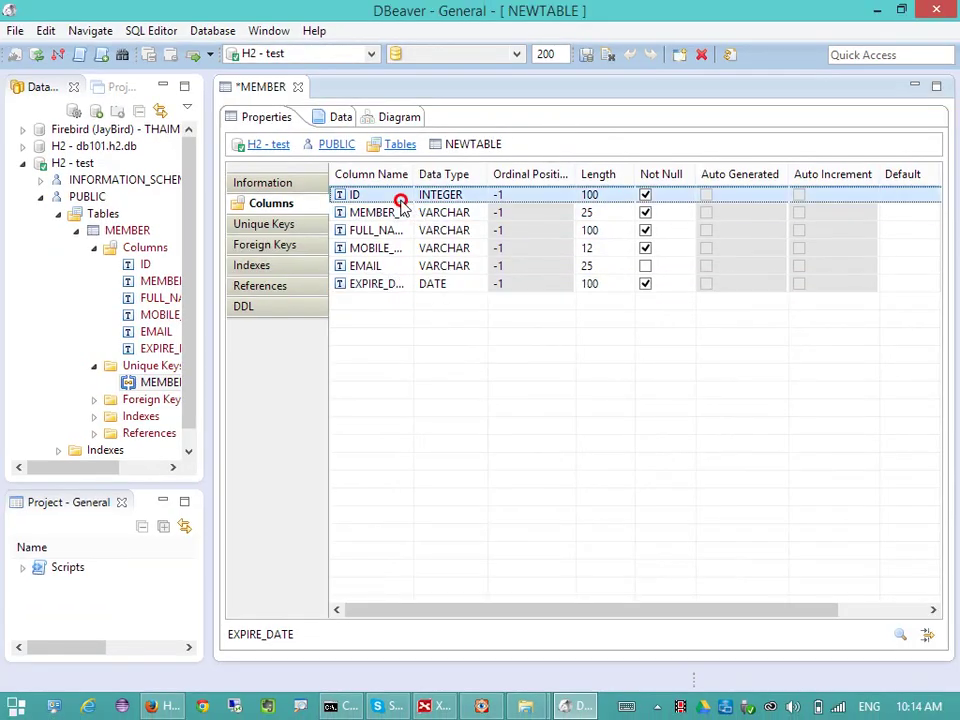
{"action": "right_click", "coordinate": [394, 205]}
{"action": "left_click", "coordinate": [503, 356]}
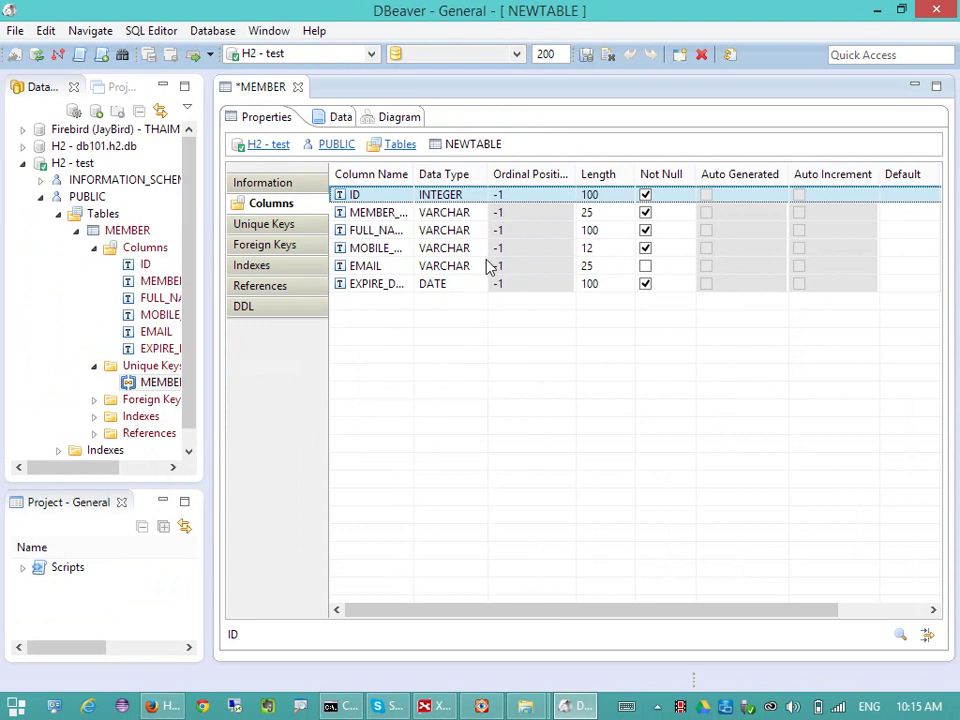
{"action": "right_click", "coordinate": [480, 198]}
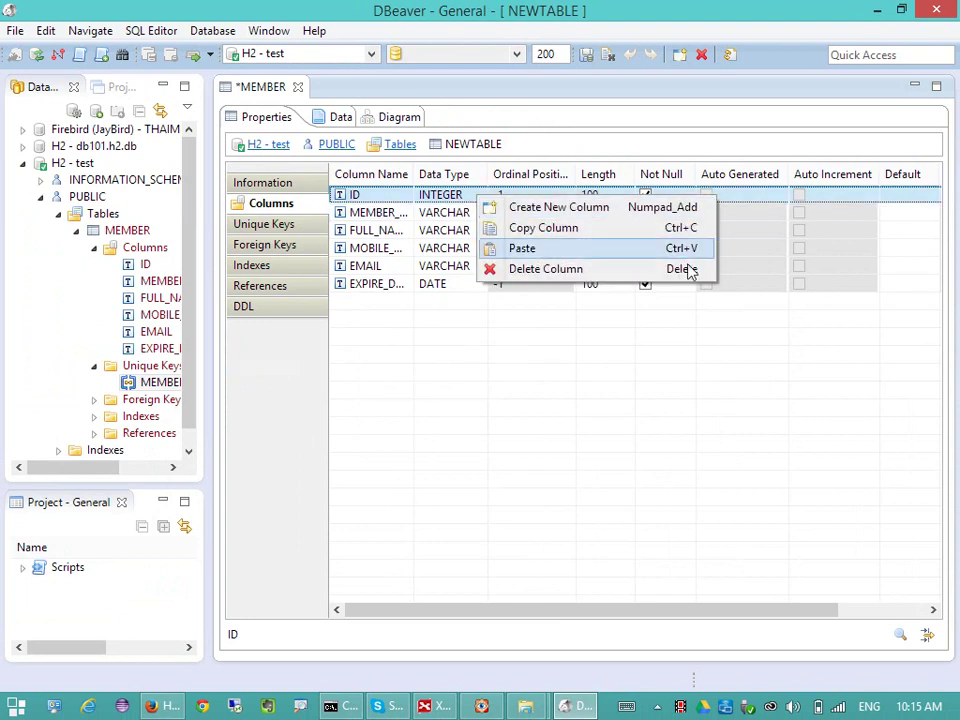
{"action": "left_click", "coordinate": [745, 200]}
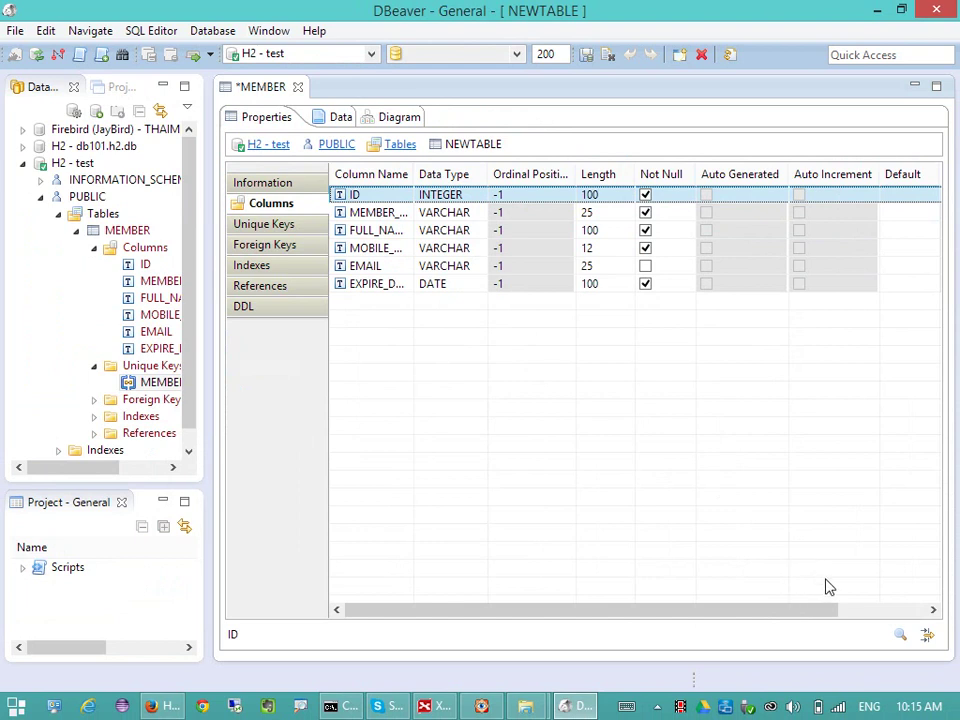
{"action": "key", "text": "ctrl+s"}
{"action": "left_click", "coordinate": [488, 478]}
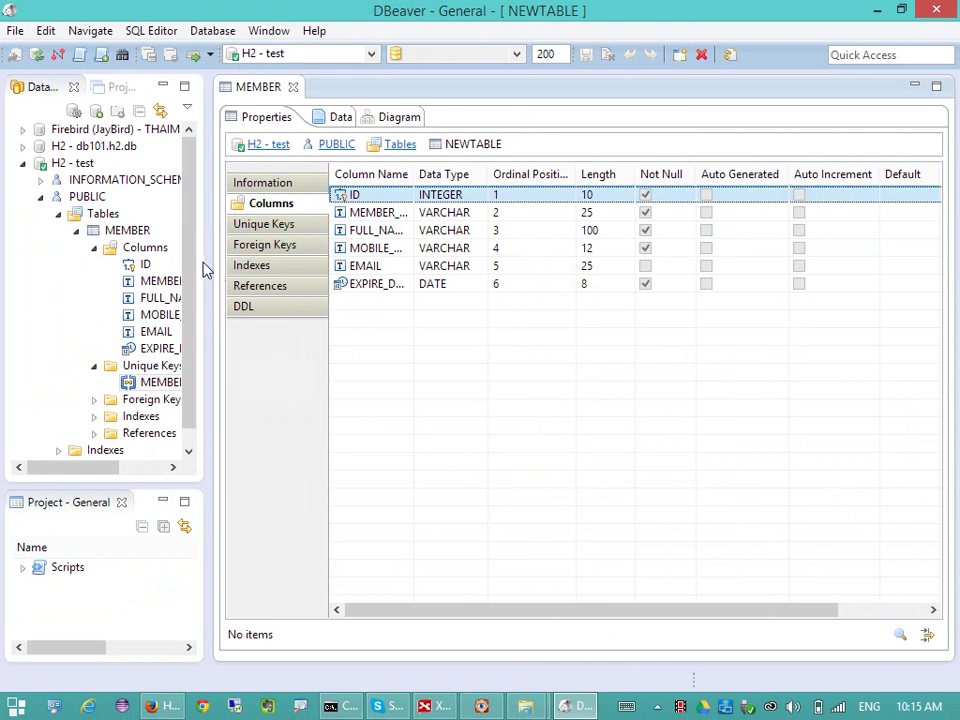
{"action": "left_click_drag", "start_coordinate": [206, 255], "coordinate": [246, 251]}
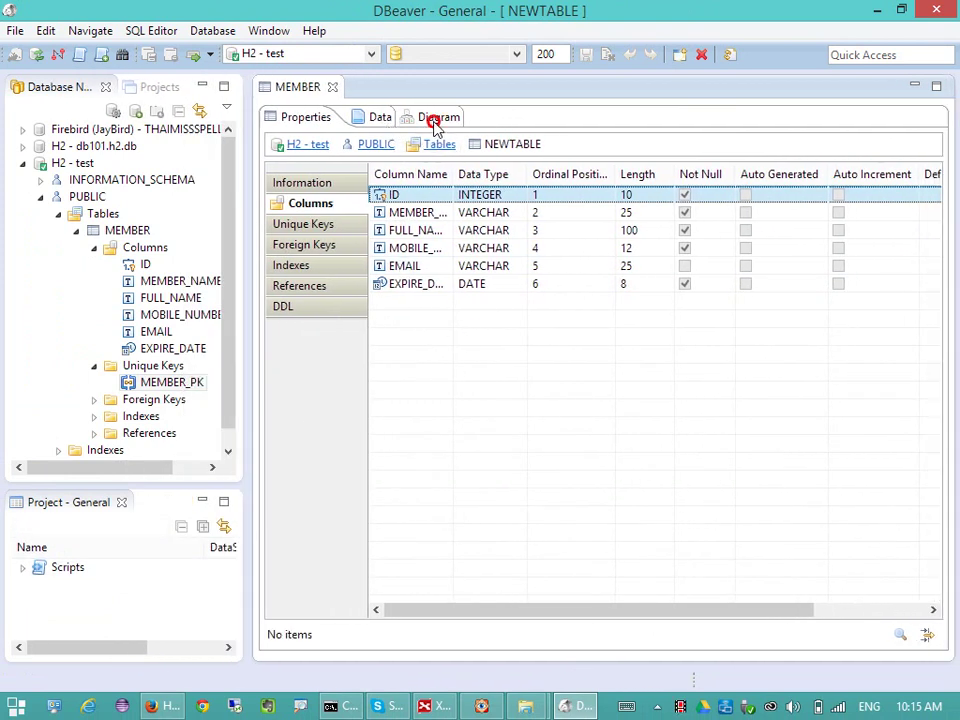
- Inspect the MEMBER entity in the Diagram tab at 150–250% zoom, then open the Data tab
{"action": "left_click", "coordinate": [437, 119]}
{"action": "left_click_drag", "start_coordinate": [510, 180], "coordinate": [540, 190]}
{"action": "left_click", "coordinate": [760, 635]}
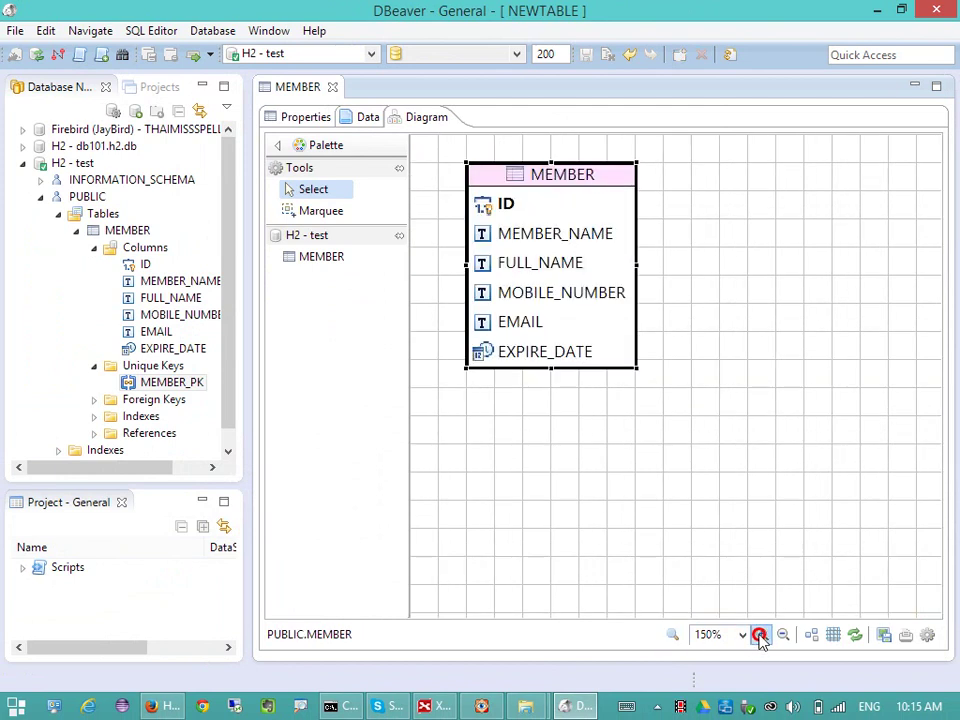
{"action": "left_click", "coordinate": [760, 635]}
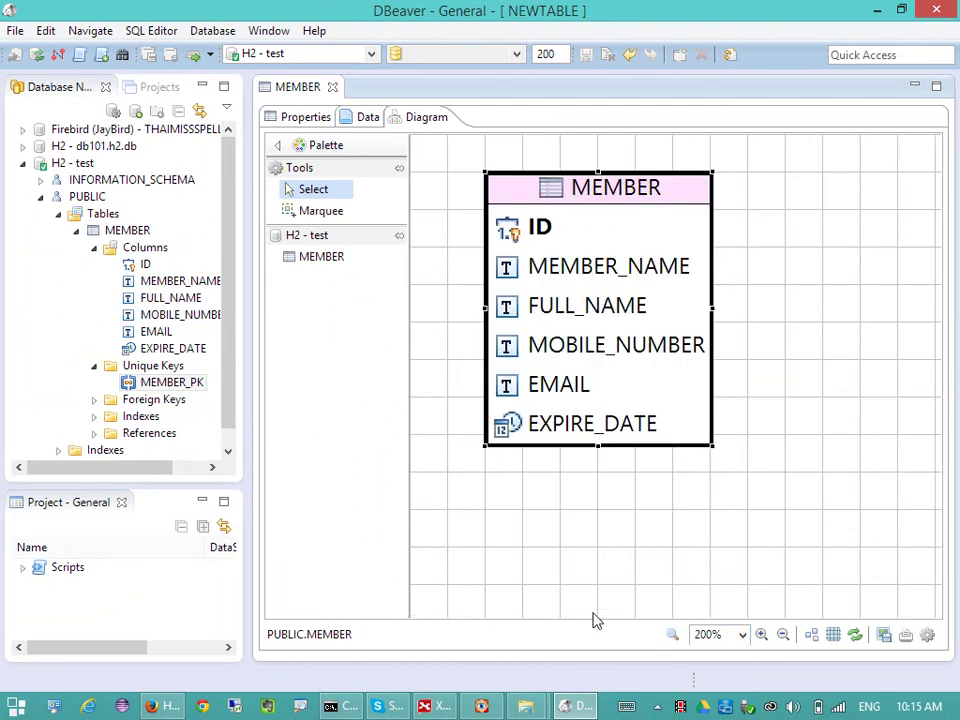
{"action": "left_click", "coordinate": [672, 636]}
{"action": "left_click", "coordinate": [671, 636]}
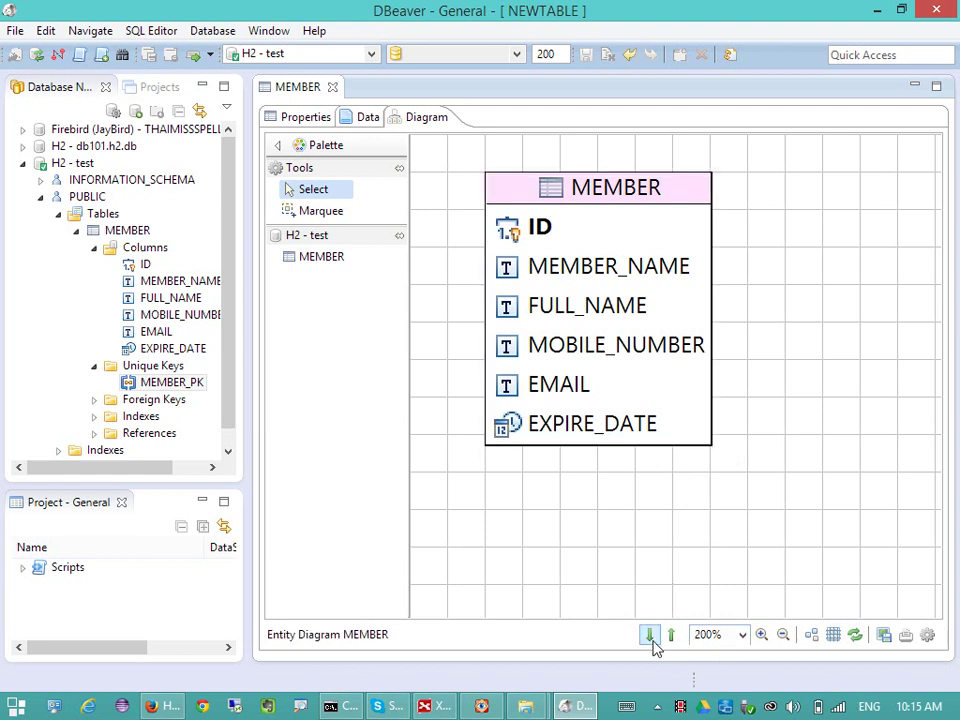
{"action": "left_click", "coordinate": [762, 635]}
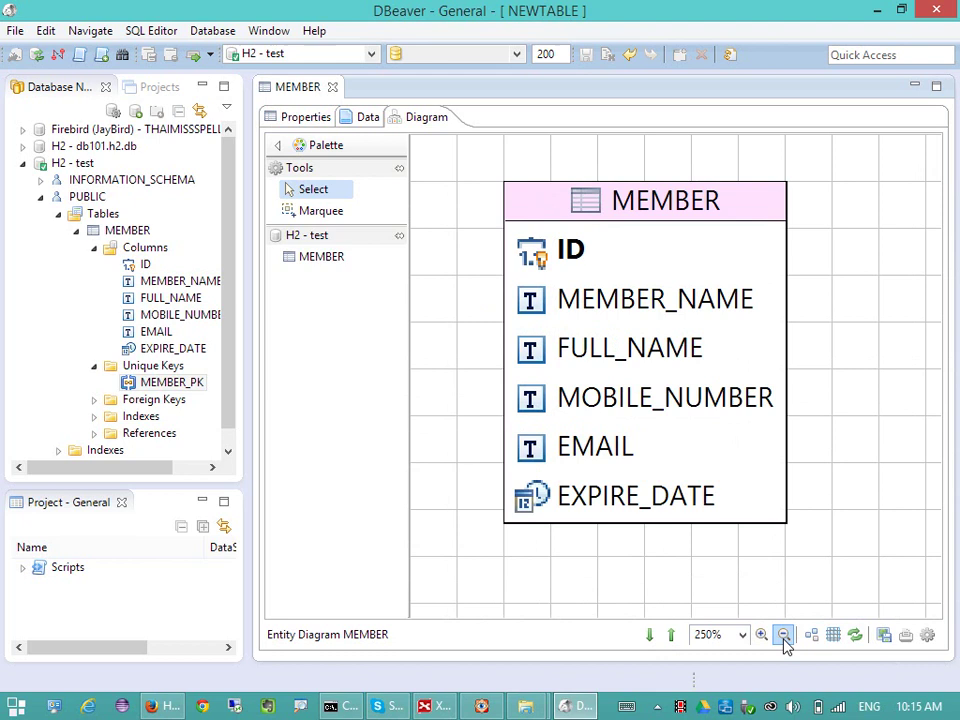
{"action": "left_click", "coordinate": [783, 636]}
{"action": "left_click", "coordinate": [783, 636]}
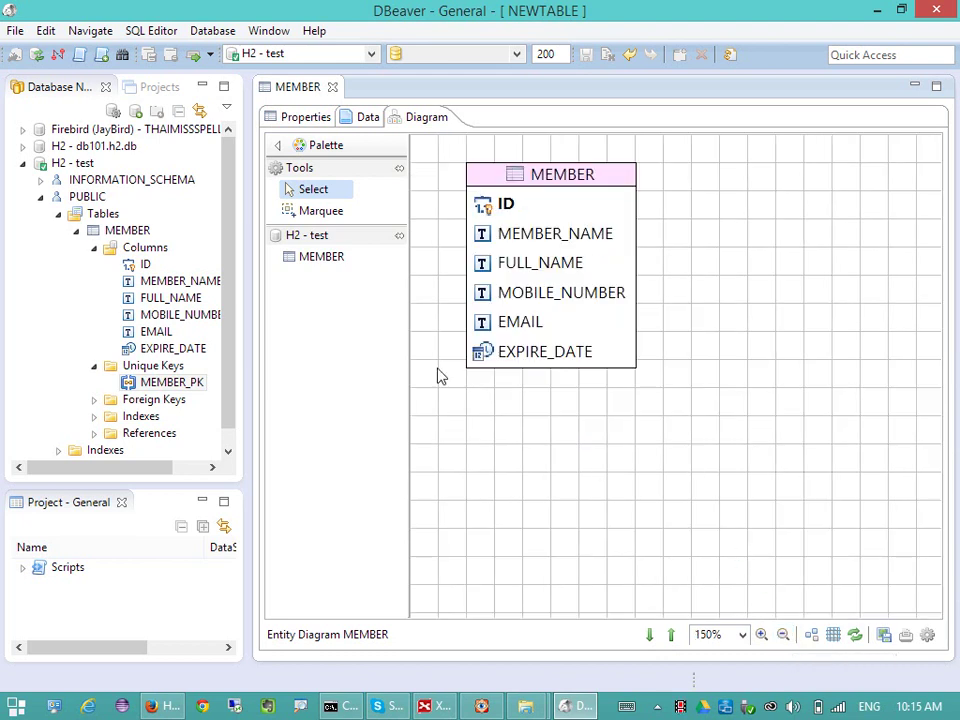
{"action": "left_click", "coordinate": [368, 118]}
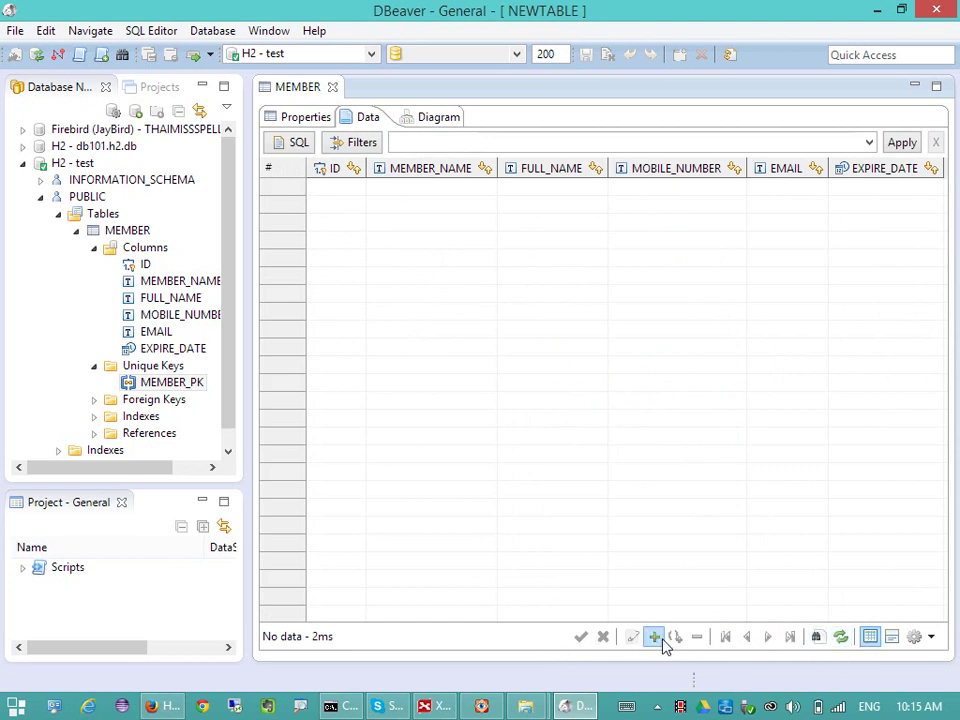
- Add a new row with ID 1 and enter the member name, full name, mobile number and e-mail
{"action": "left_click", "coordinate": [655, 637]}
{"action": "double_click", "coordinate": [352, 189]}
{"action": "type", "text": "1"}
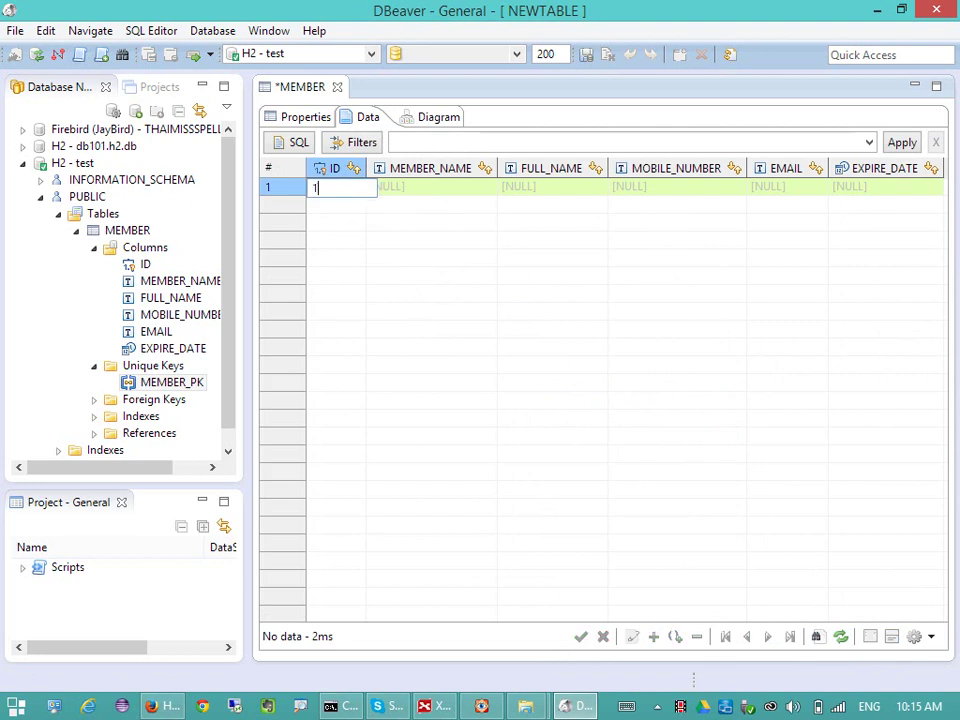
{"action": "key", "text": "Tab"}
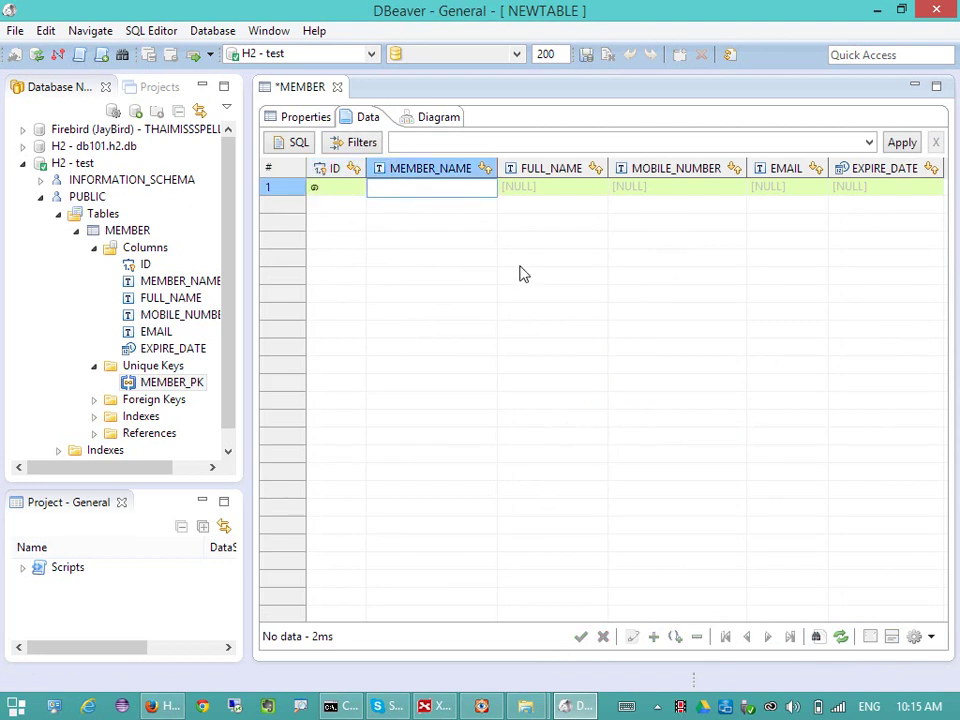
{"action": "type", "text": "sjedt"}
{"action": "key", "text": "Tab"}
{"action": "key", "text": "Tab"}
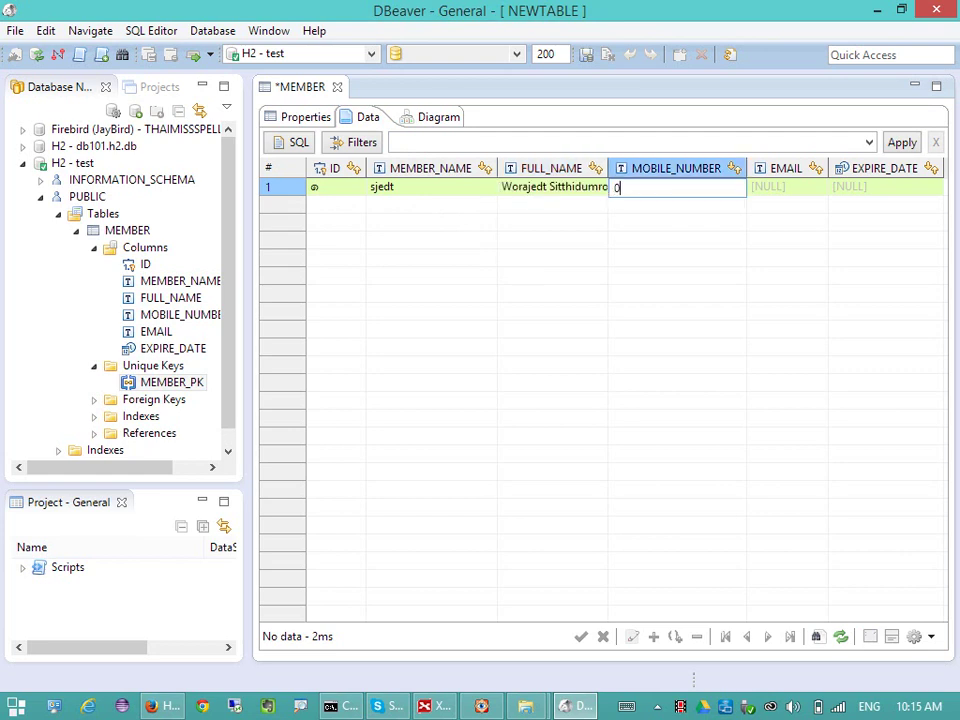
{"action": "key", "text": "Tab"}
{"action": "key", "text": "Tab"}
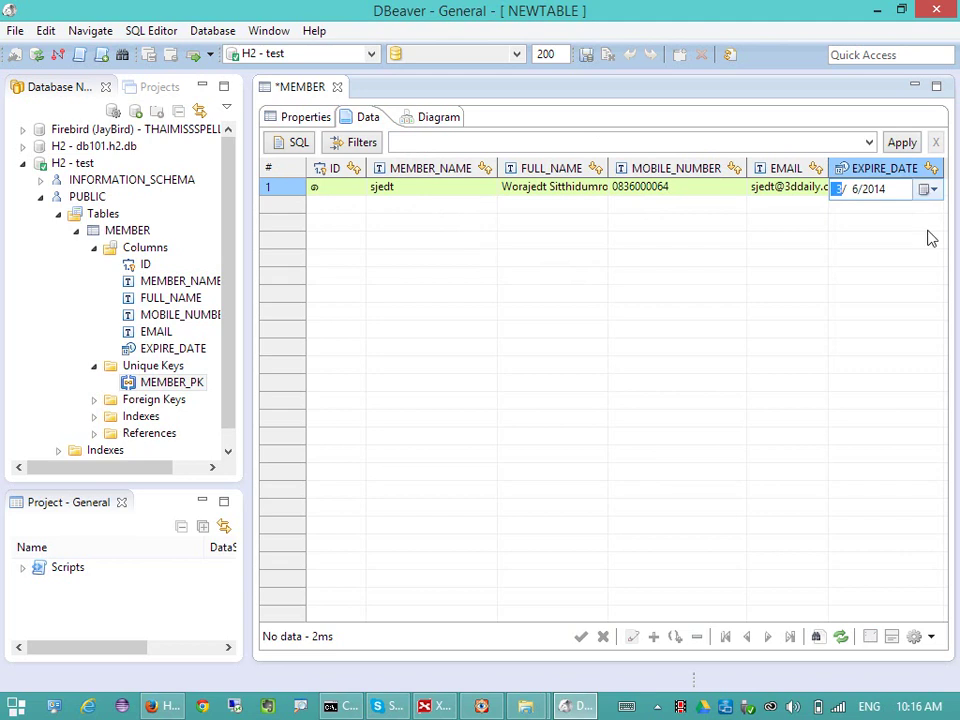
- Set the row's expire date to 3/6/2015 and save it
{"action": "left_click", "coordinate": [930, 189]}
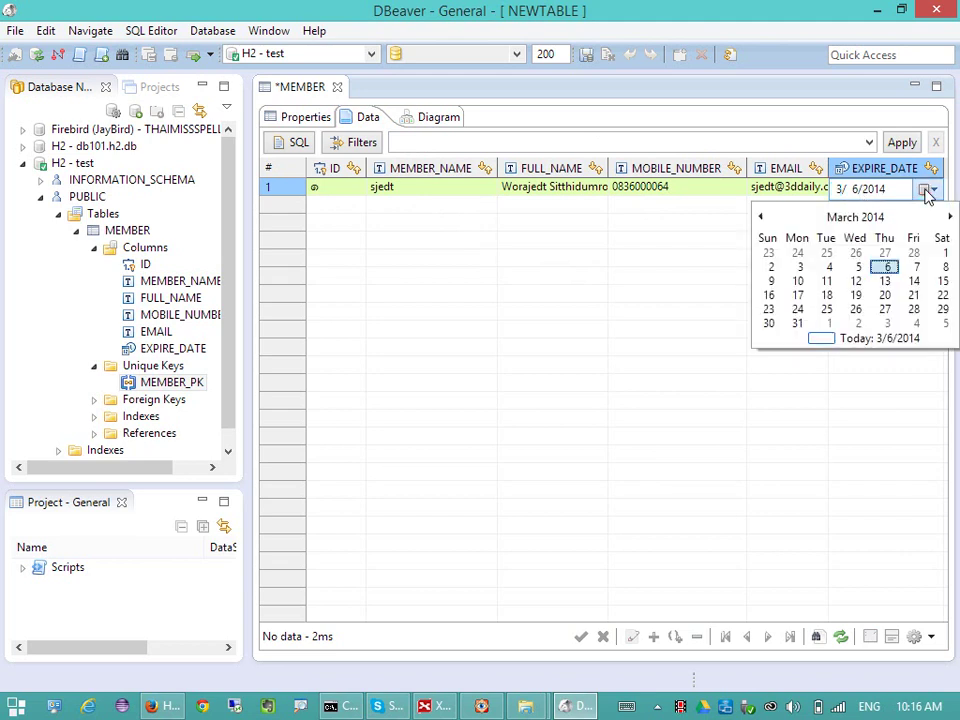
{"action": "left_click", "coordinate": [878, 220]}
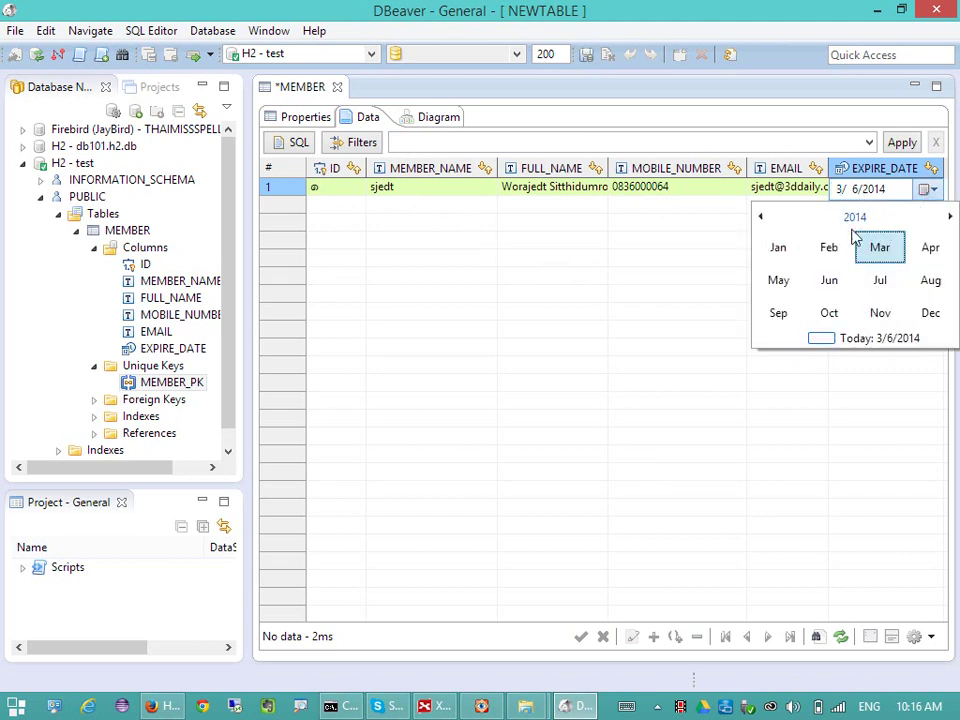
{"action": "left_click", "coordinate": [886, 222]}
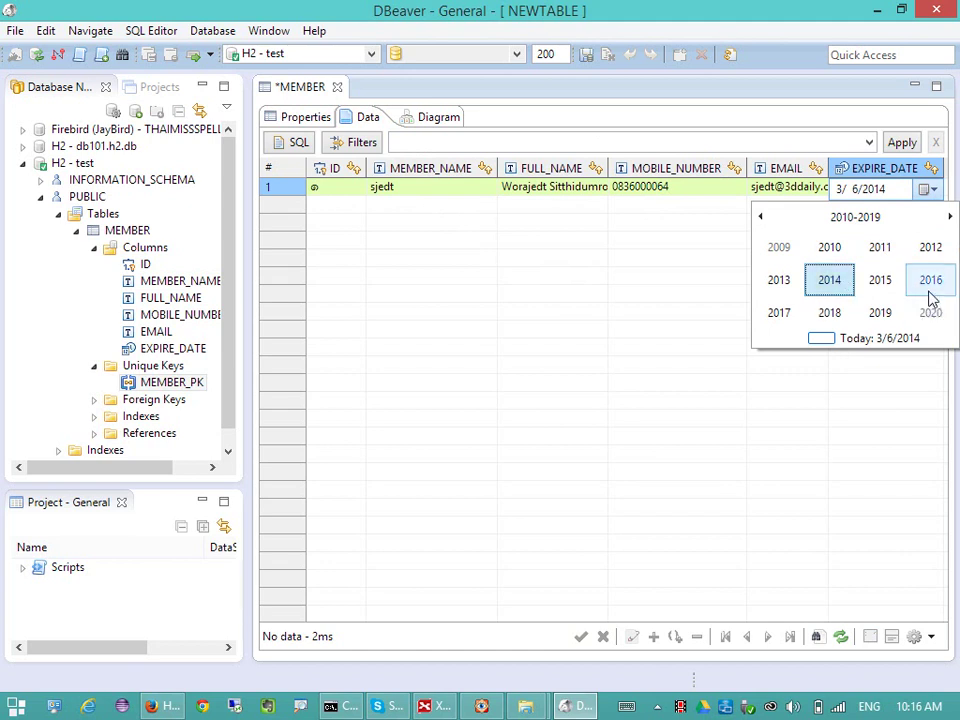
{"action": "left_click", "coordinate": [879, 280]}
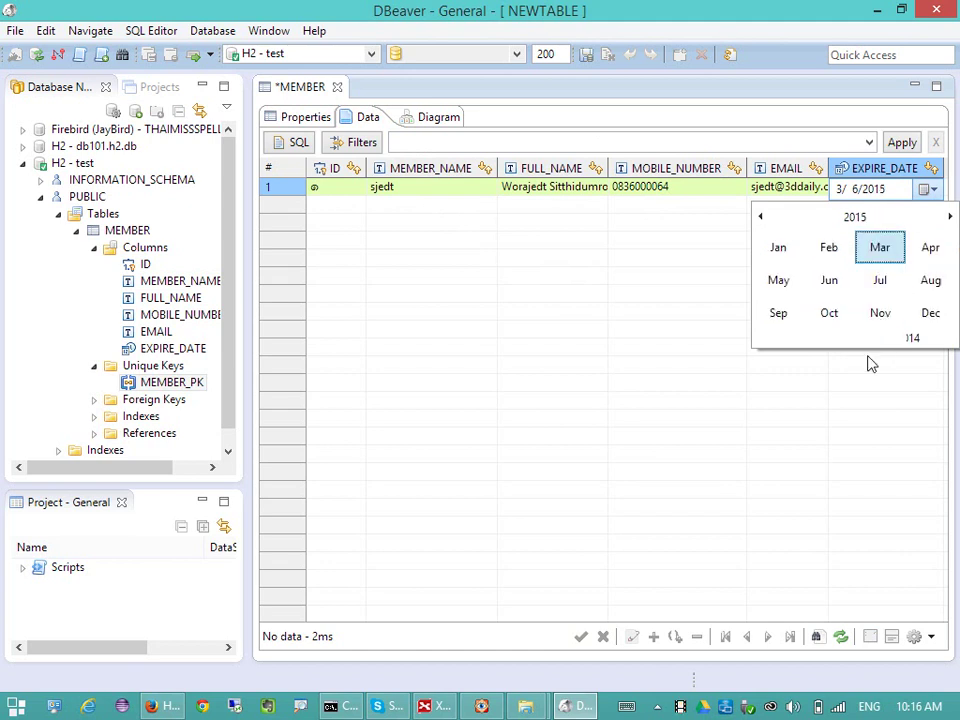
{"action": "left_click", "coordinate": [879, 250]}
{"action": "left_click", "coordinate": [915, 266]}
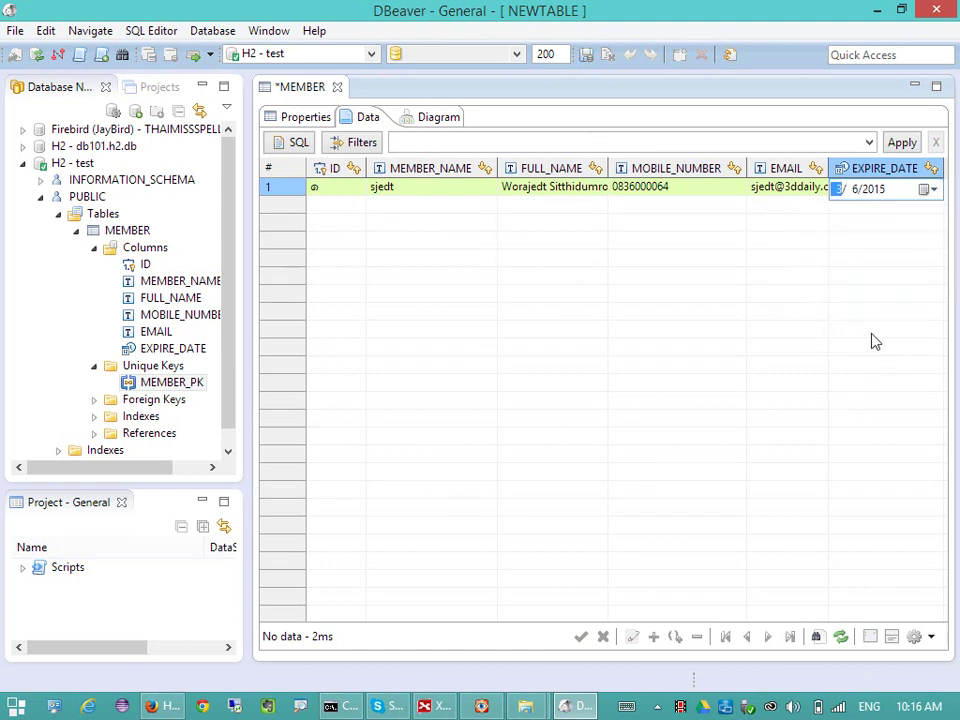
{"action": "key", "text": "ctrl+s"}
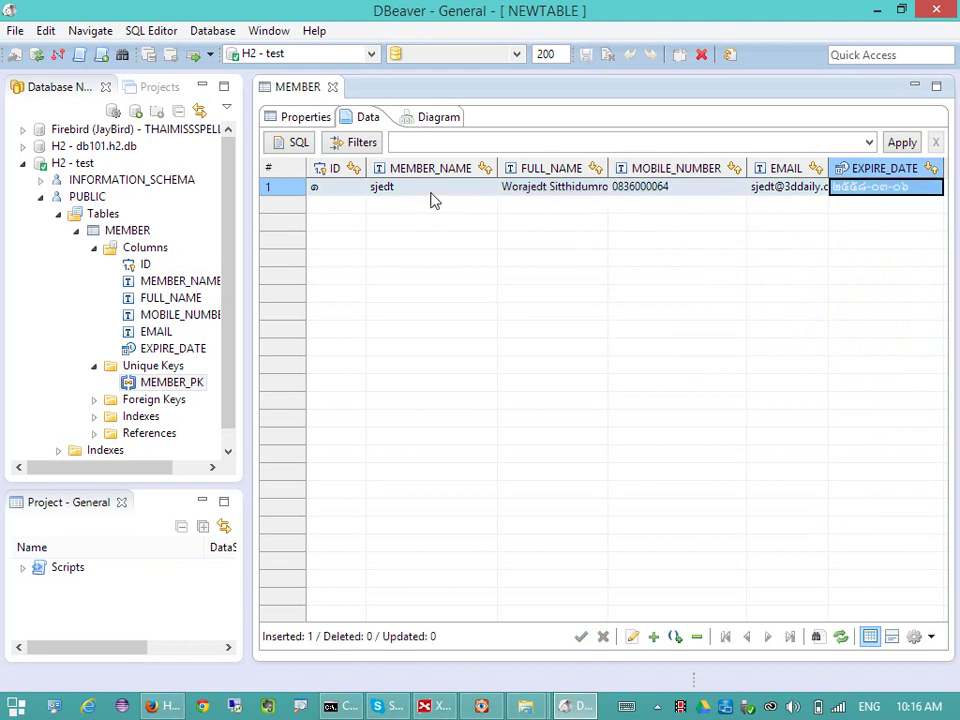
{"action": "key", "text": "Left"}
{"action": "key", "text": "Left"}
{"action": "key", "text": "Left"}
{"action": "key", "text": "Left"}
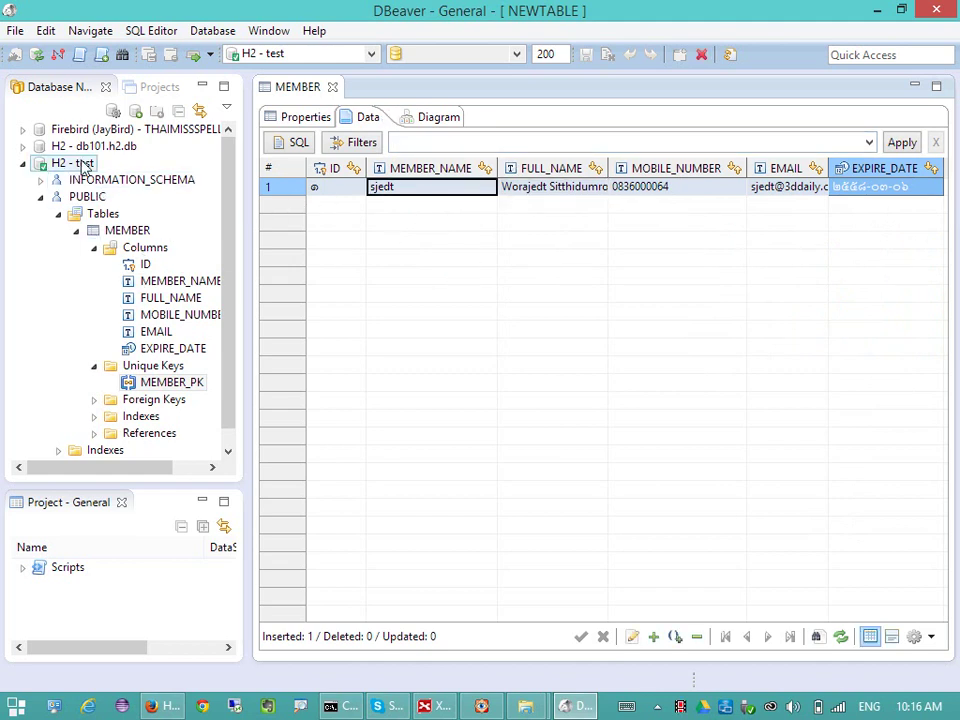
- Start a new SQL script for H2 - test with 'select id, member_name'
{"action": "left_click", "coordinate": [84, 166]}
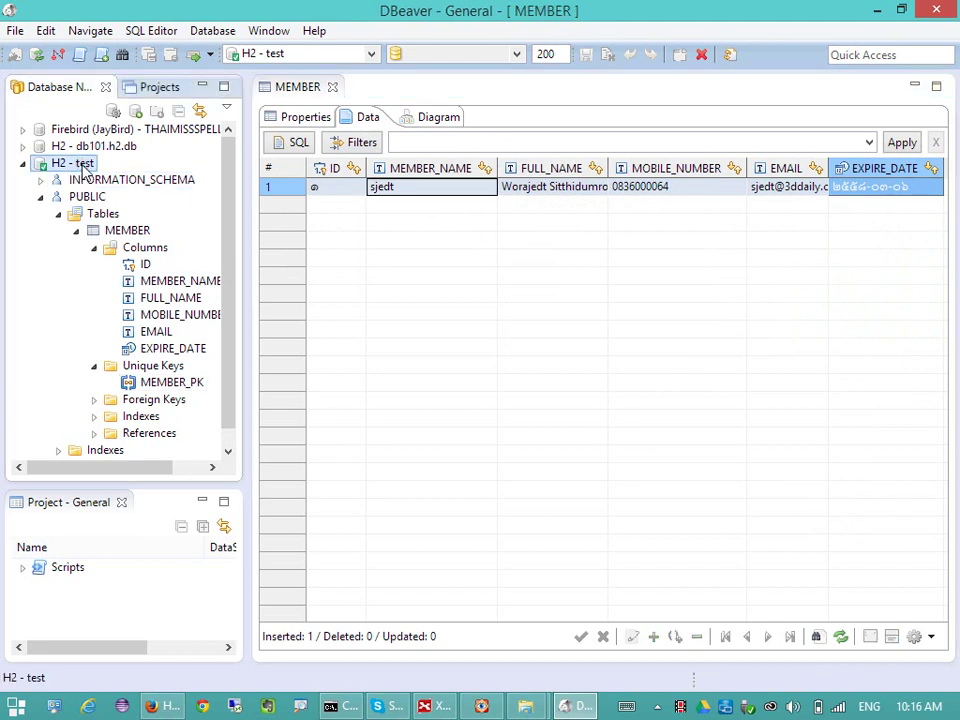
{"action": "key", "text": "ctrl+bracketright"}
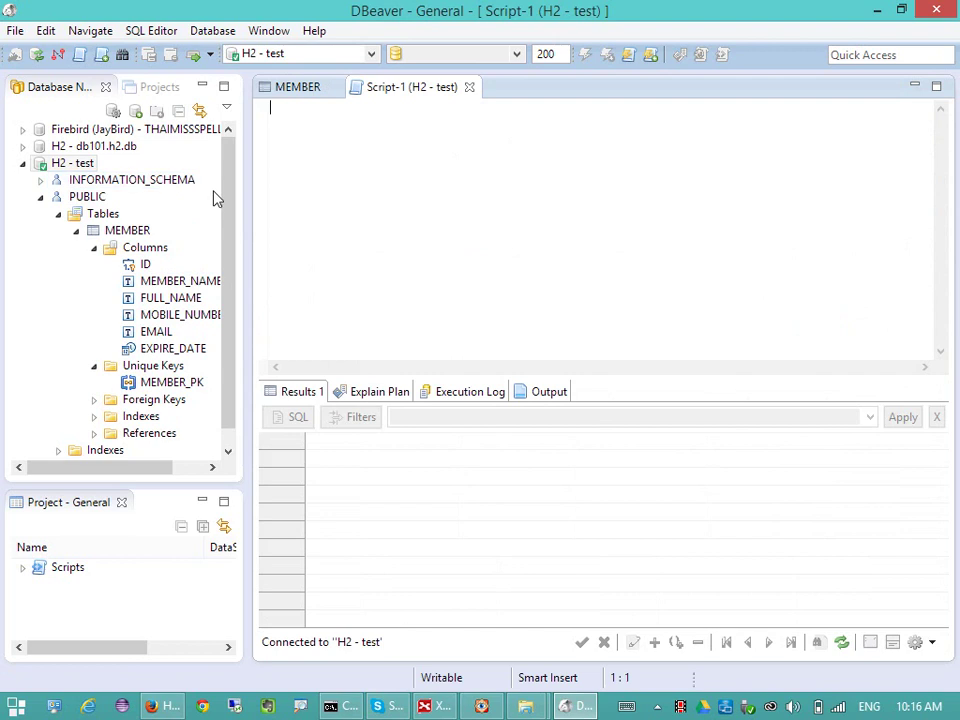
{"action": "type", "text": "s"}
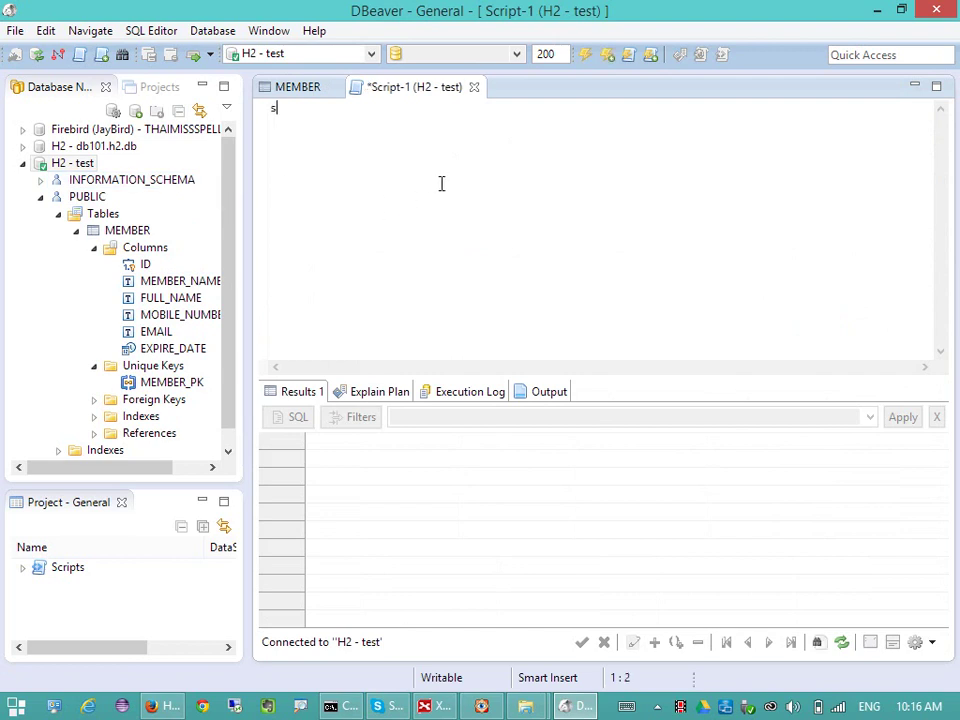
{"action": "type", "text": "elect id"}
{"action": "key", "text": "BackSpace"}
{"action": "type", "text": "m"}
{"action": "type", "text": "id"}
{"action": "type", "text": ", member"}
{"action": "type", "text": "_an"}
{"action": "key", "text": "BackSpace"}
{"action": "type", "text": "name"}
{"action": "key", "text": "Return"}
- Add 'from PUBLIC.MEMBER where MEMBER_NAME like' to the query using autocomplete
{"action": "type", "text": "from"}
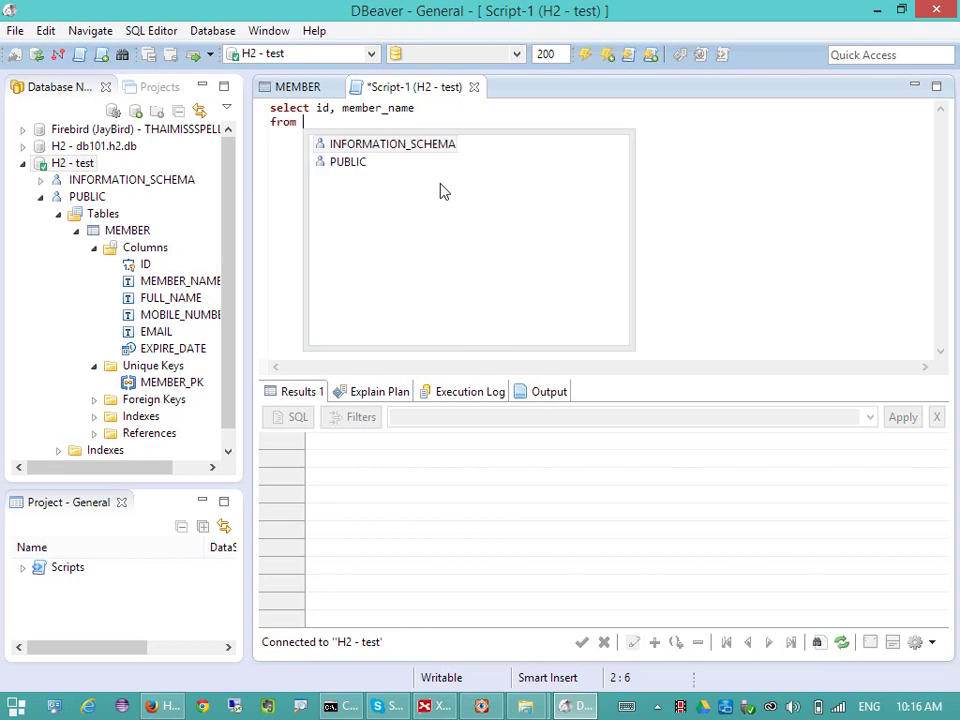
{"action": "key", "text": "Down"}
{"action": "key", "text": "Return"}
{"action": "type", "text": ".MEMBER"}
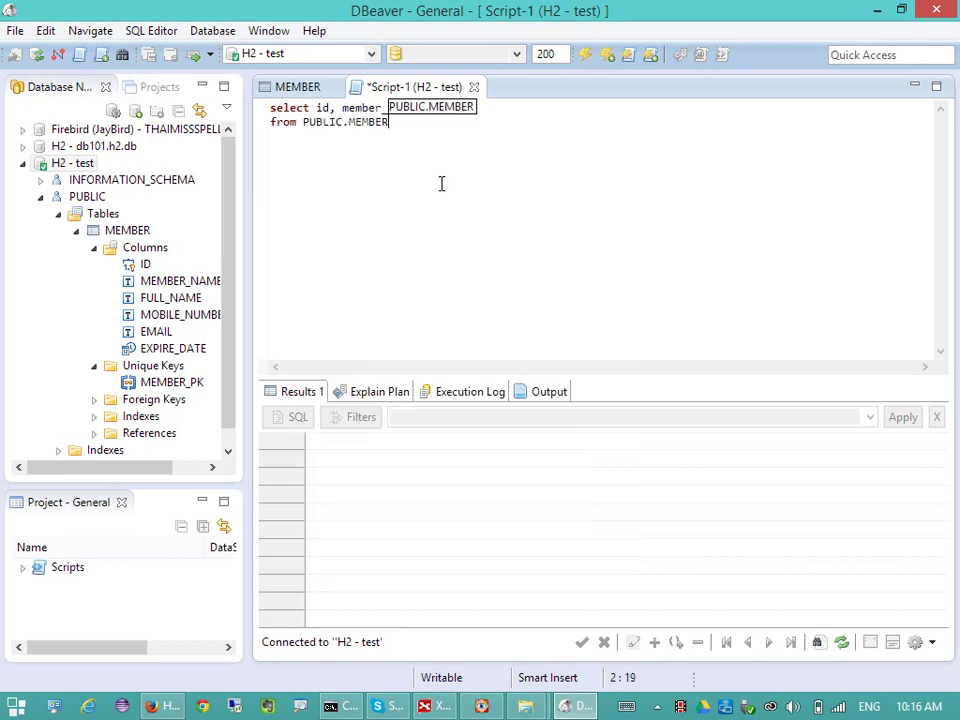
{"action": "key", "text": "Escape"}
{"action": "type", "text": "where"}
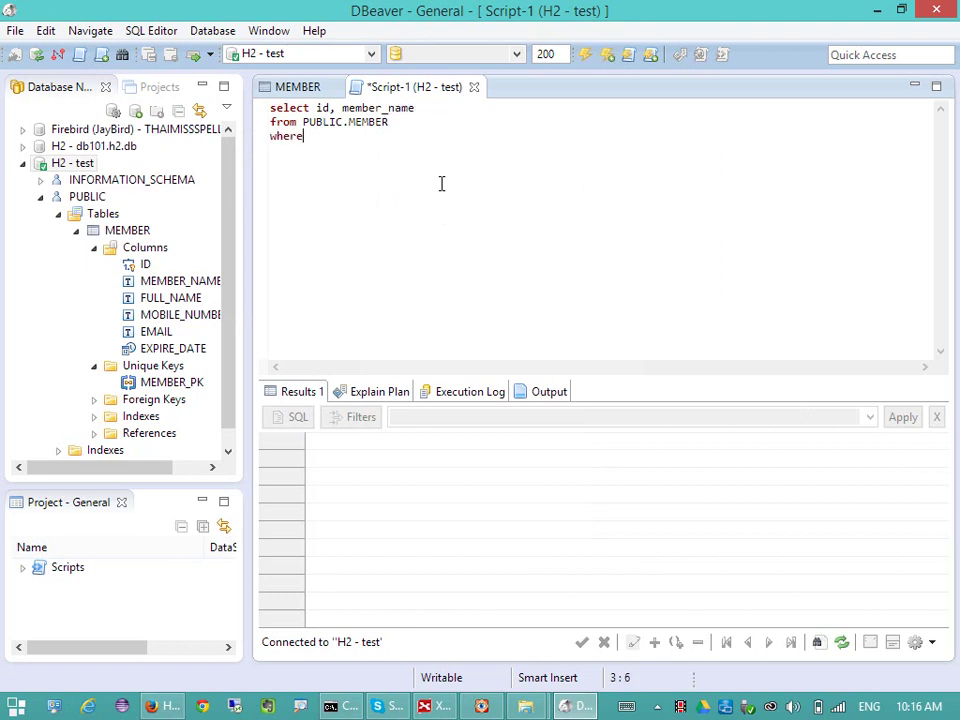
{"action": "type", "text": "member"}
{"action": "key", "text": "ctrl+space"}
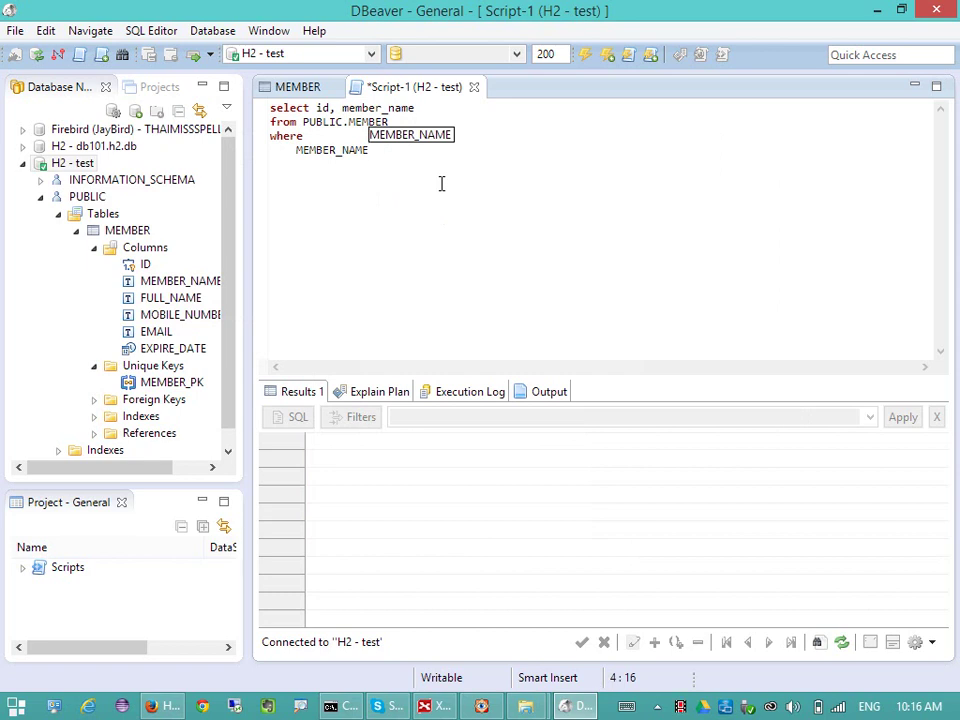
{"action": "type", "text": "like 's%"}
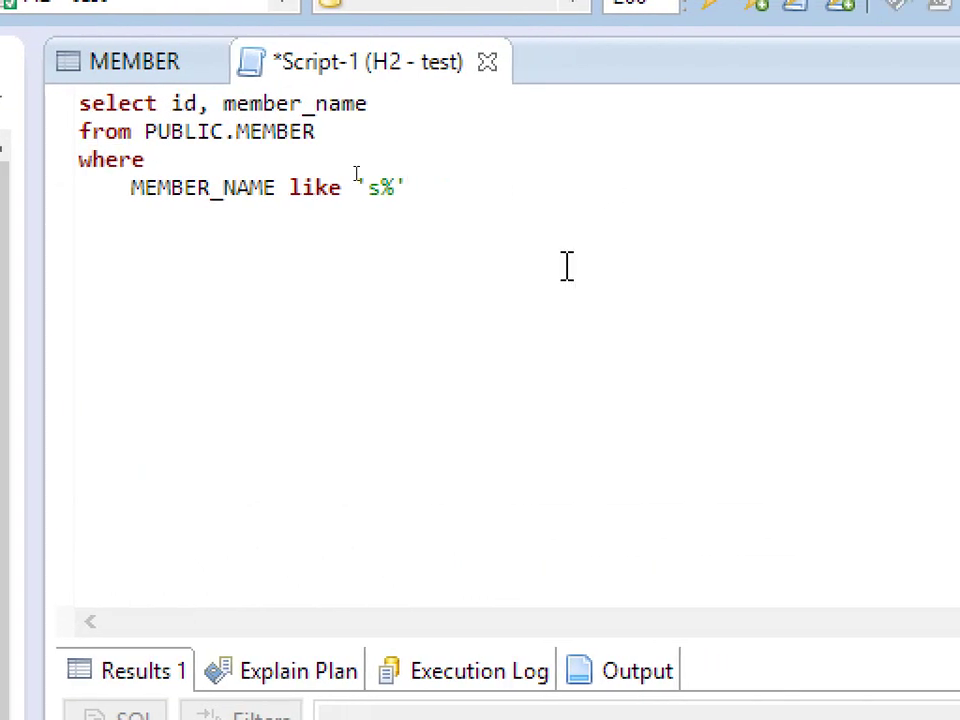
- Add the EMAIL and FULL_NAME columns to the select list and save the script
{"action": "left_click", "coordinate": [424, 103]}
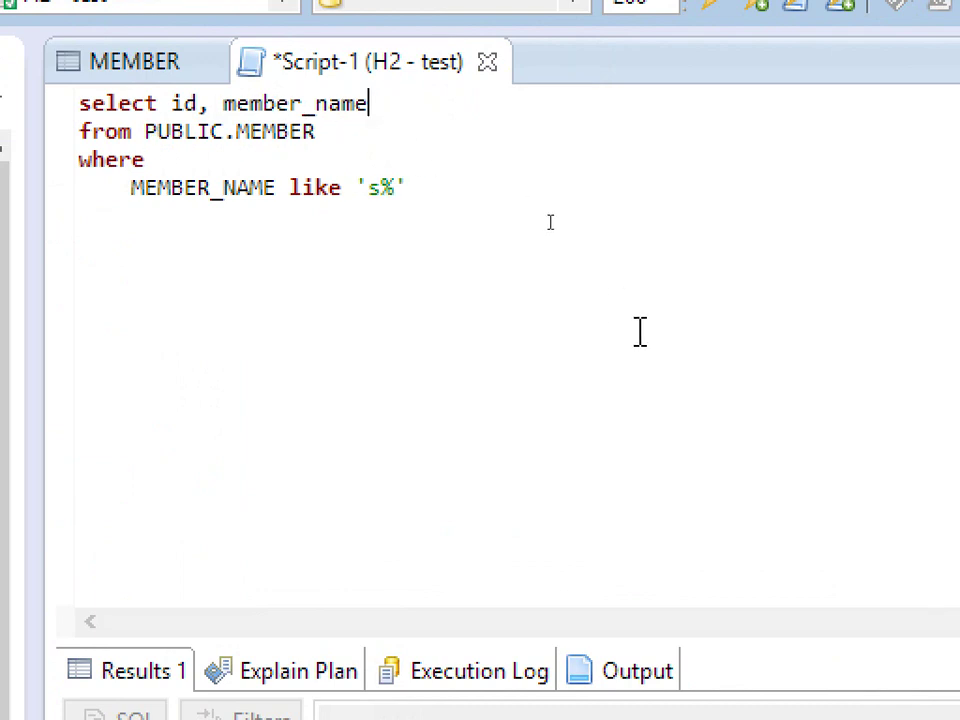
{"action": "type", "text": ","}
{"action": "key", "text": "ctrl+space"}
{"action": "key", "text": "Down"}
{"action": "key", "text": "Down"}
{"action": "key", "text": "Down"}
{"action": "key", "text": "Down"}
{"action": "key", "text": "Return"}
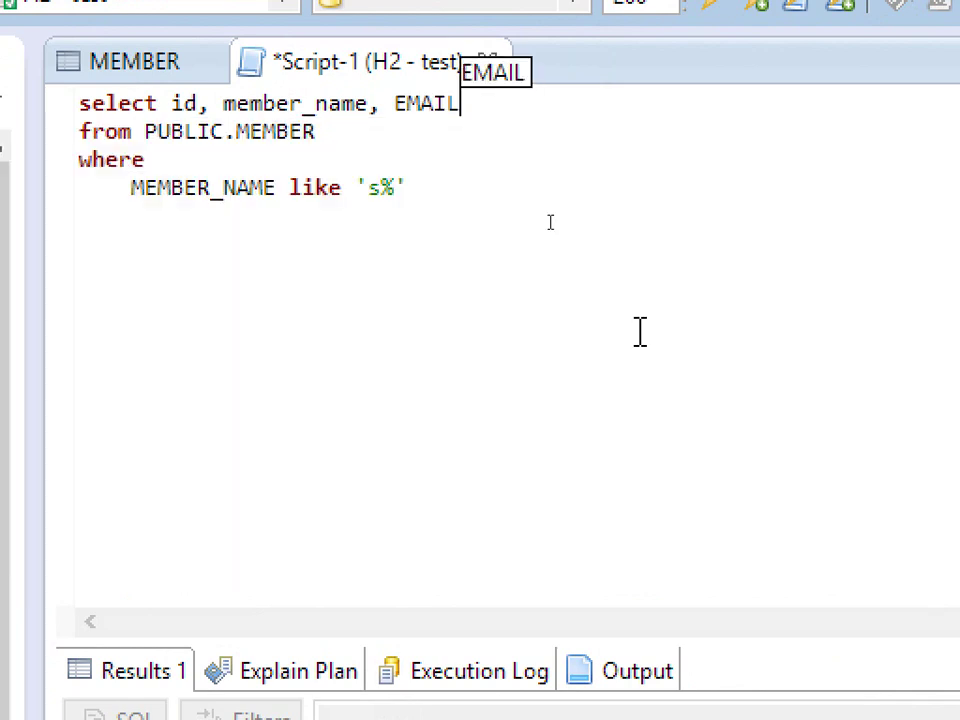
{"action": "key", "text": "Left"}
{"action": "key", "text": "Left"}
{"action": "key", "text": "ctrl+space"}
{"action": "double_click", "coordinate": [551, 220]}
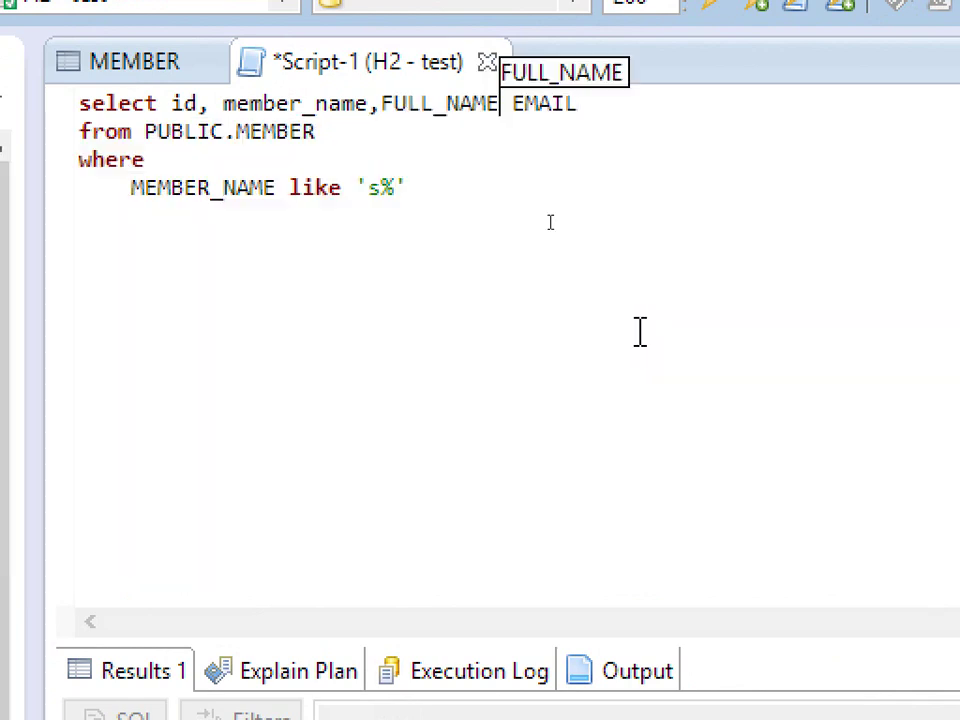
{"action": "type", "text": ","}
{"action": "key", "text": "ctrl+s"}
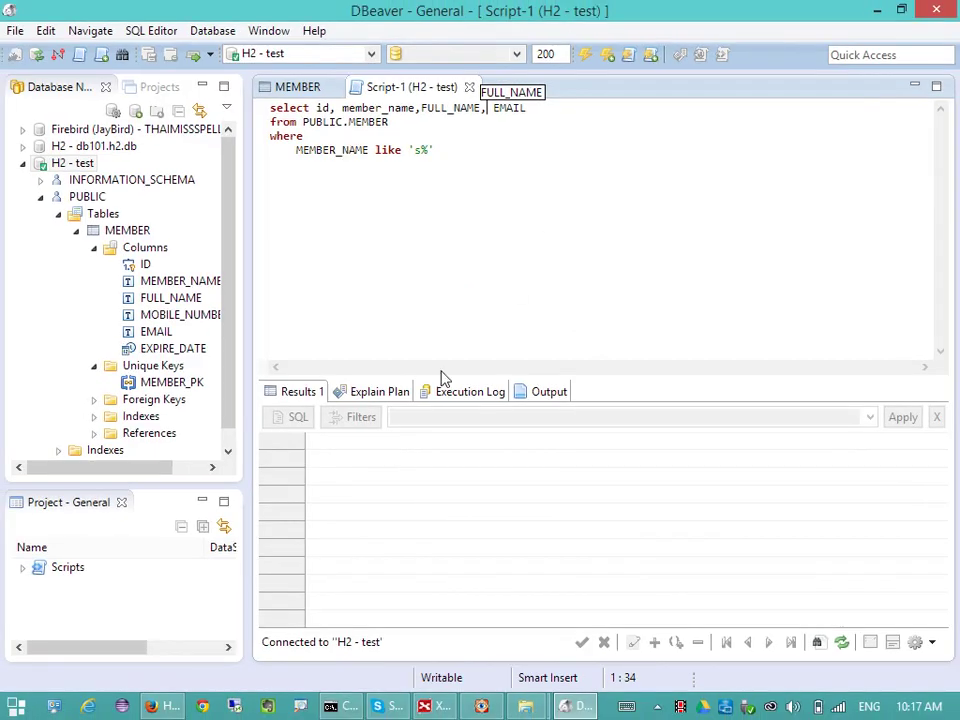
{"action": "left_click", "coordinate": [676, 214]}
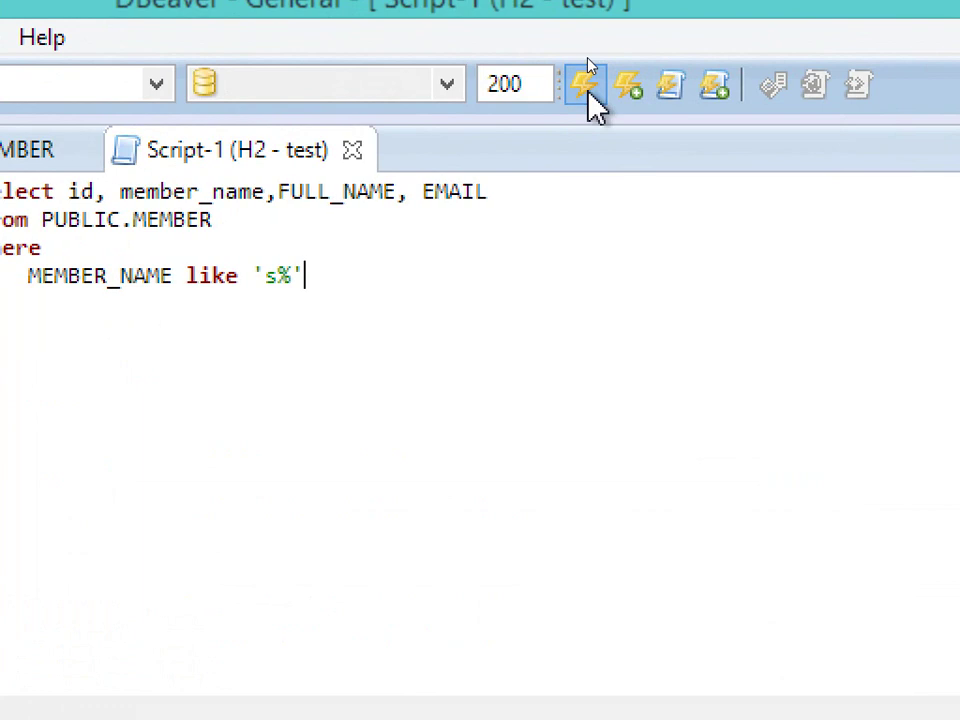
- Execute the query to get the one matching MEMBER row, enlarging the results panel and navigator
{"action": "left_click", "coordinate": [590, 96]}
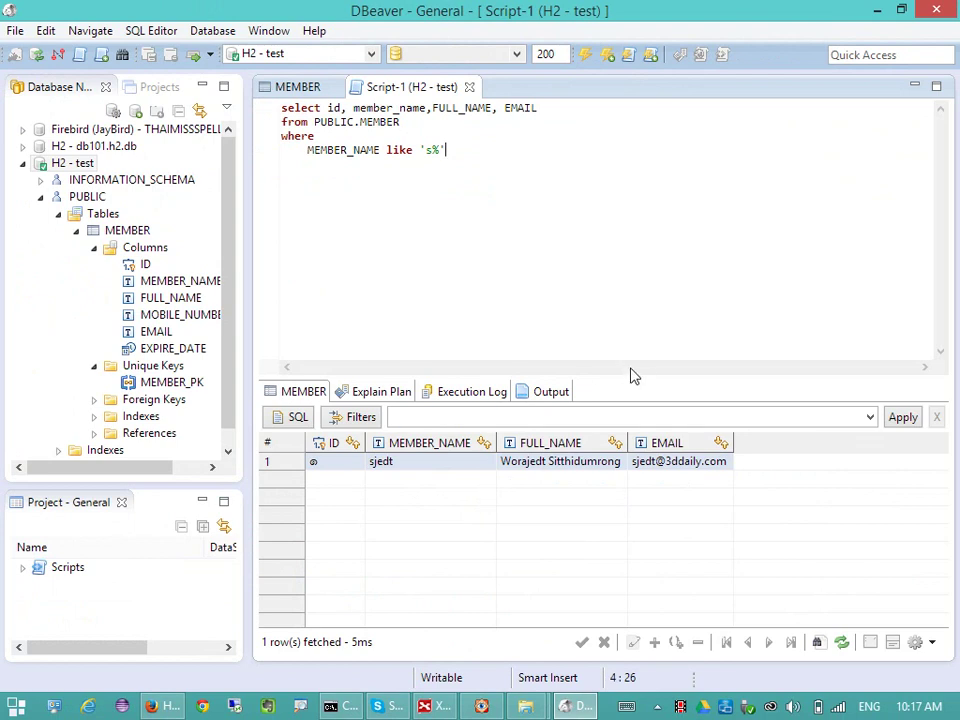
{"action": "left_click_drag", "start_coordinate": [634, 379], "coordinate": [645, 306]}
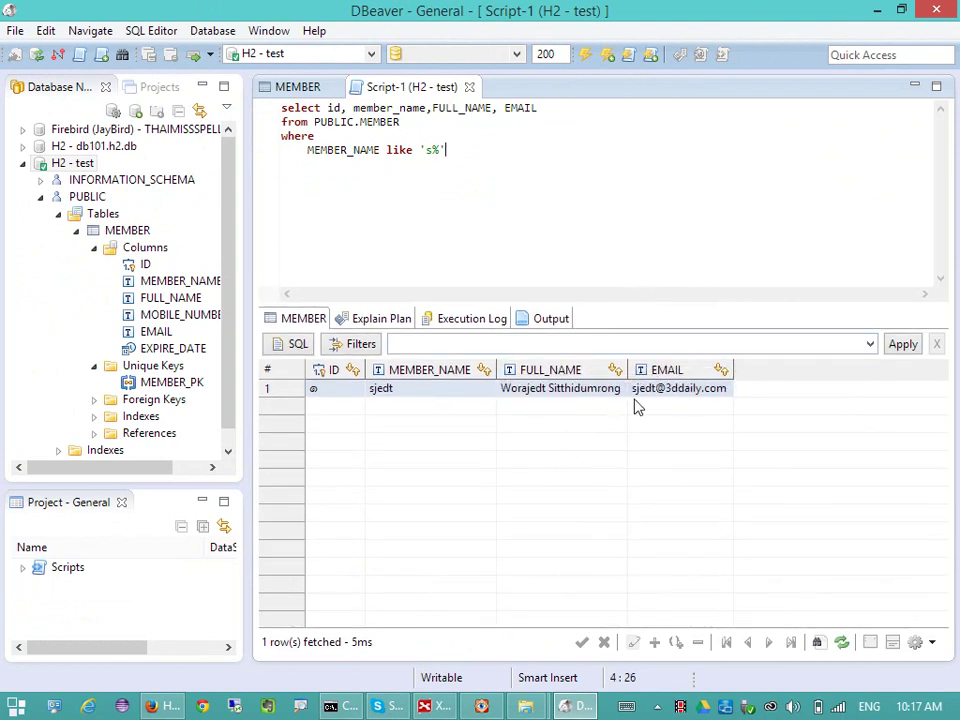
{"action": "left_click", "coordinate": [311, 86]}
{"action": "left_click", "coordinate": [369, 90]}
{"action": "left_click_drag", "start_coordinate": [246, 219], "coordinate": [266, 214]}
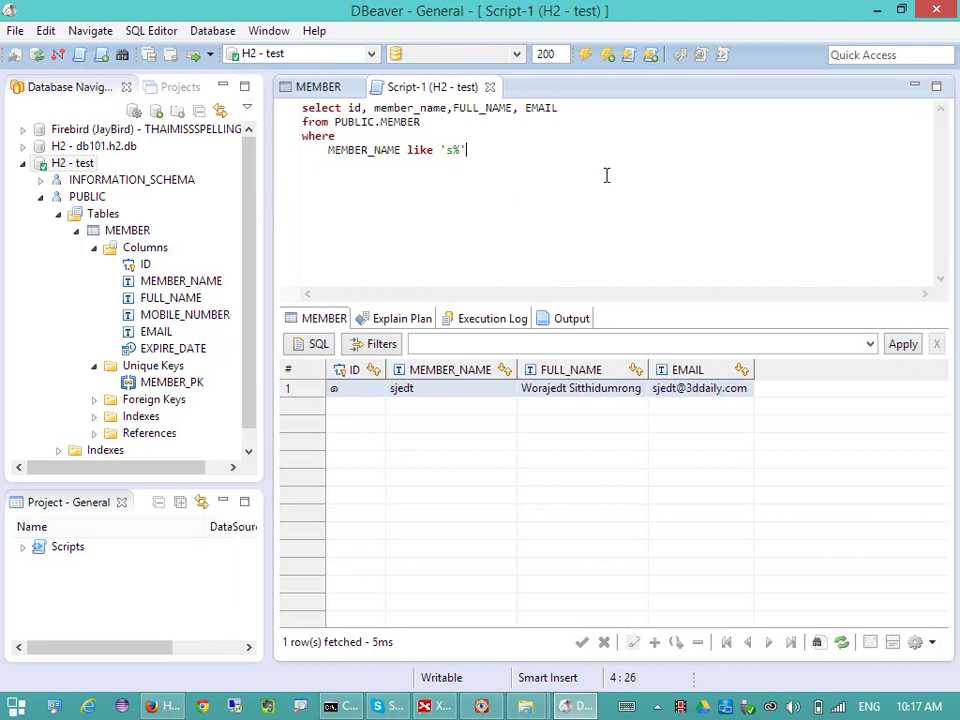
{"action": "left_click", "coordinate": [140, 264]}
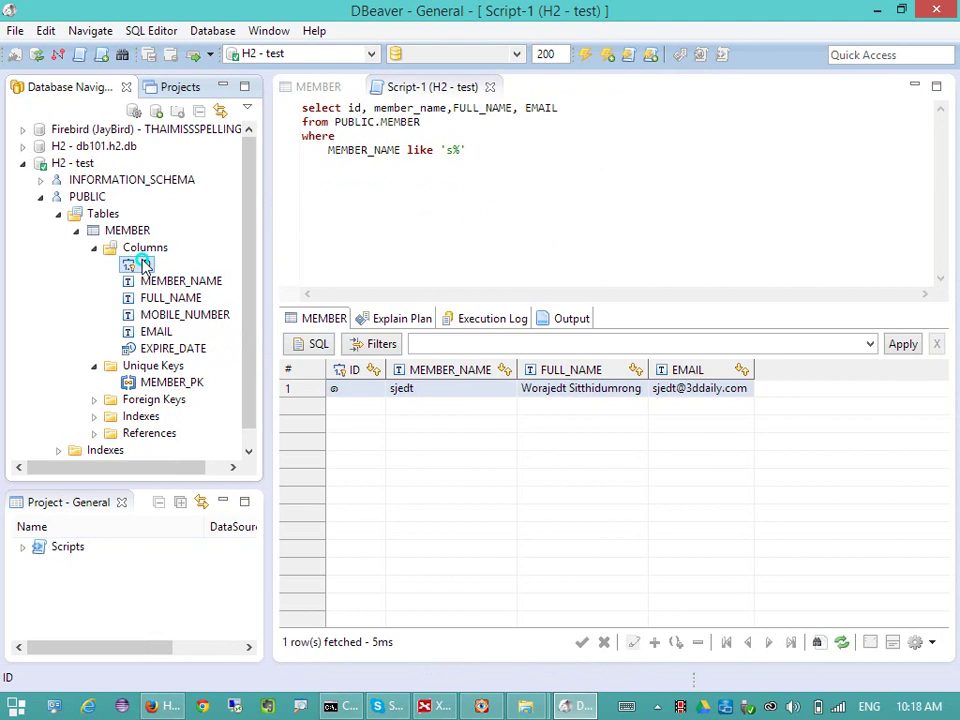
{"action": "right_click", "coordinate": [143, 265]}
{"action": "left_click", "coordinate": [287, 270]}
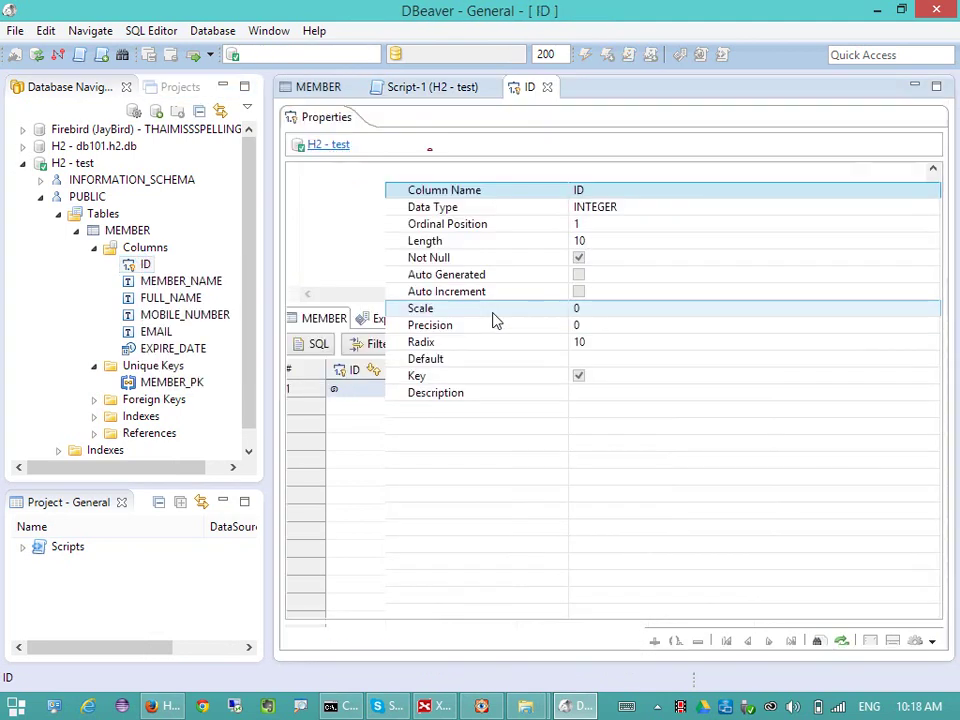
{"action": "left_click", "coordinate": [580, 300]}
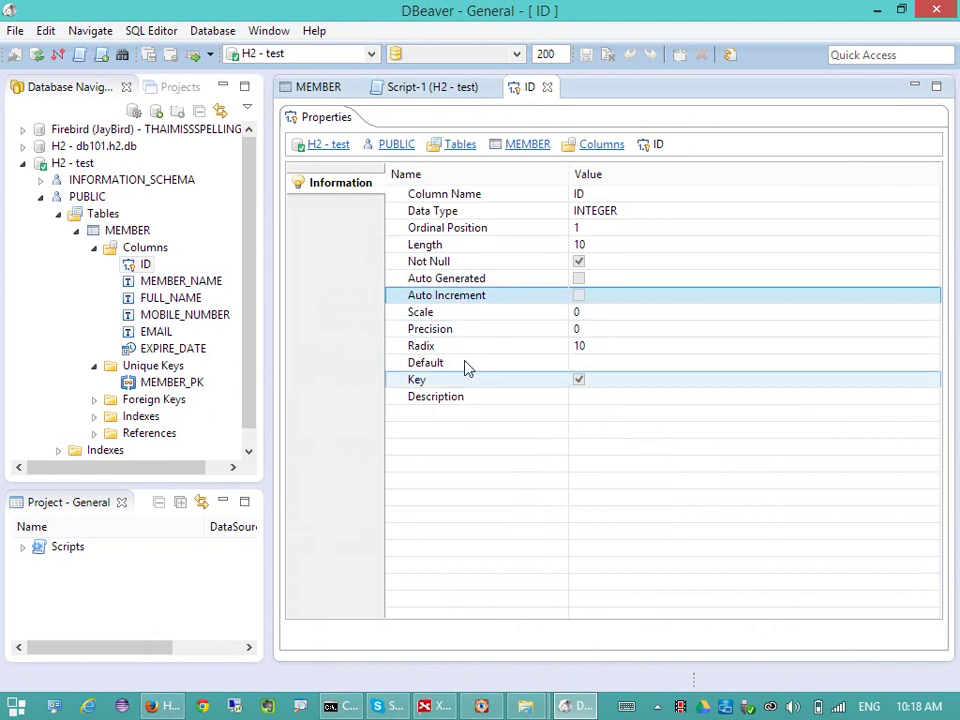
{"action": "left_click", "coordinate": [549, 89]}
- Replace the query with 'alter table public.member set column id integer auto_increment', run it, dismiss the syntax error
{"action": "left_click", "coordinate": [578, 193]}
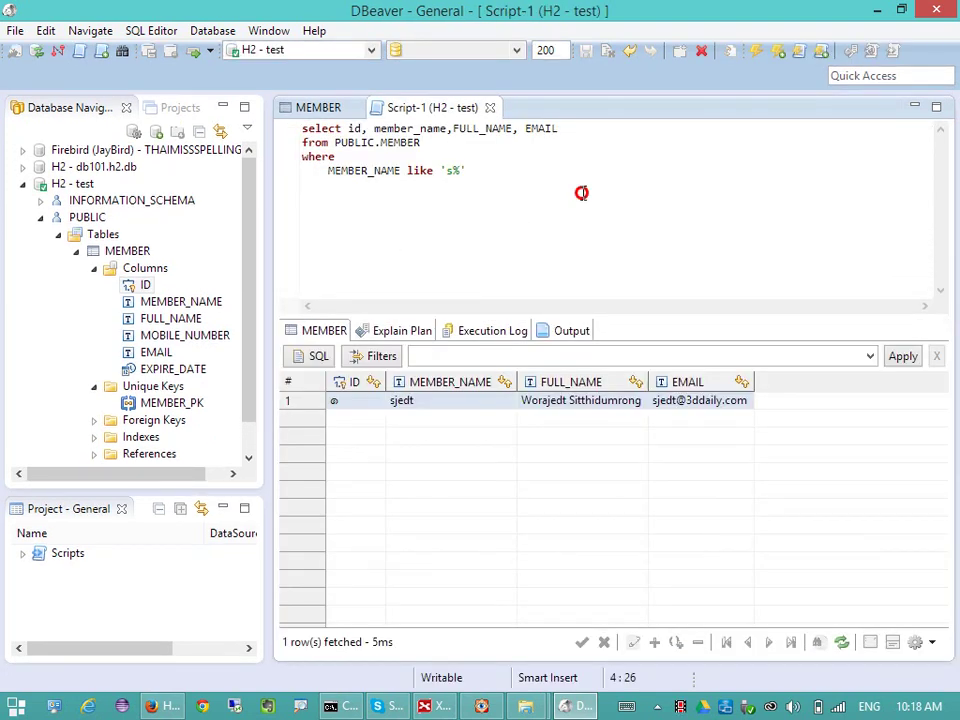
{"action": "key", "text": "ctrl+a"}
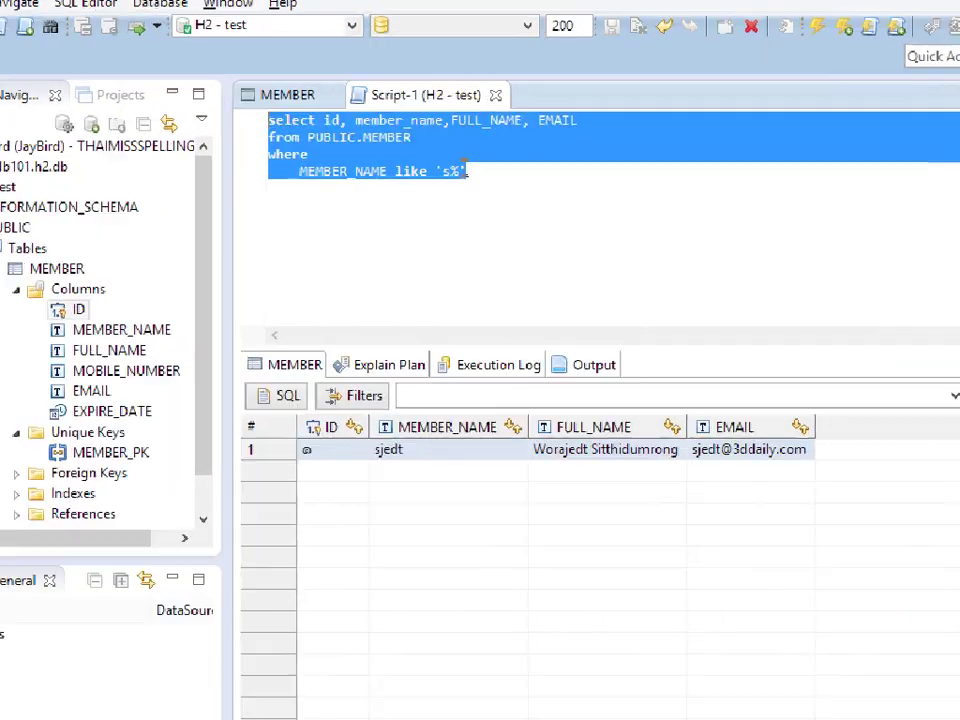
{"action": "type", "text": "alter table "}
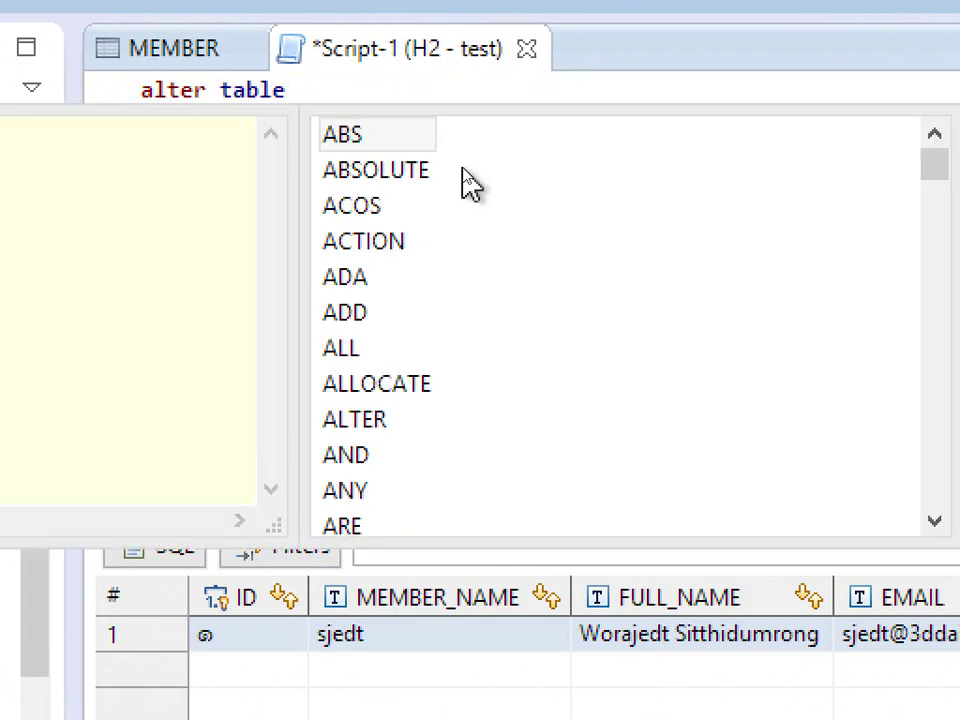
{"action": "type", "text": "public."}
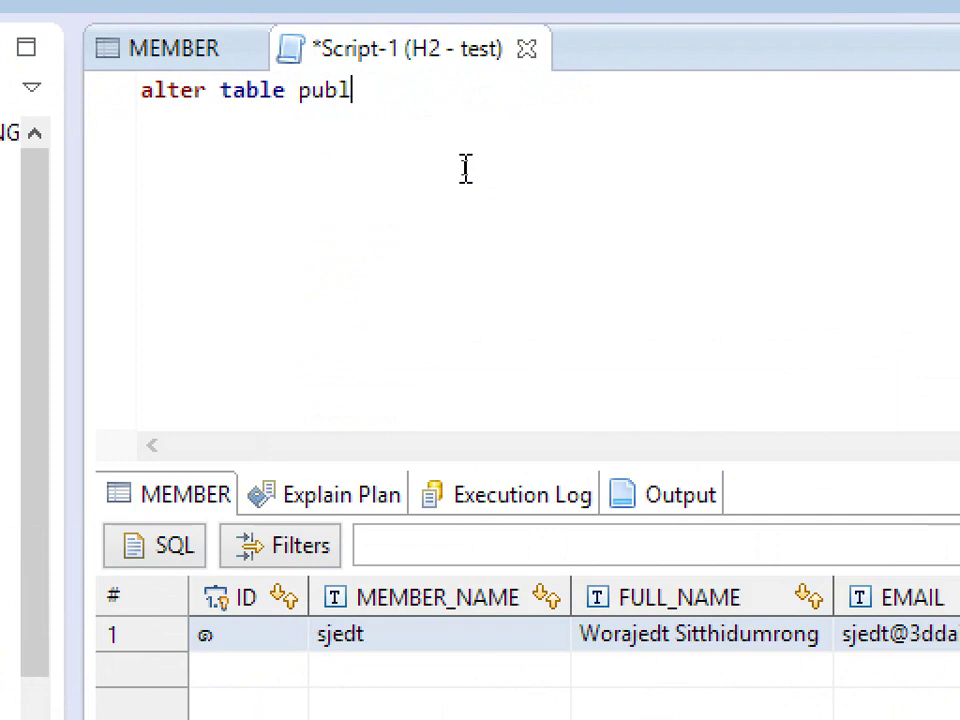
{"action": "type", "text": "member"}
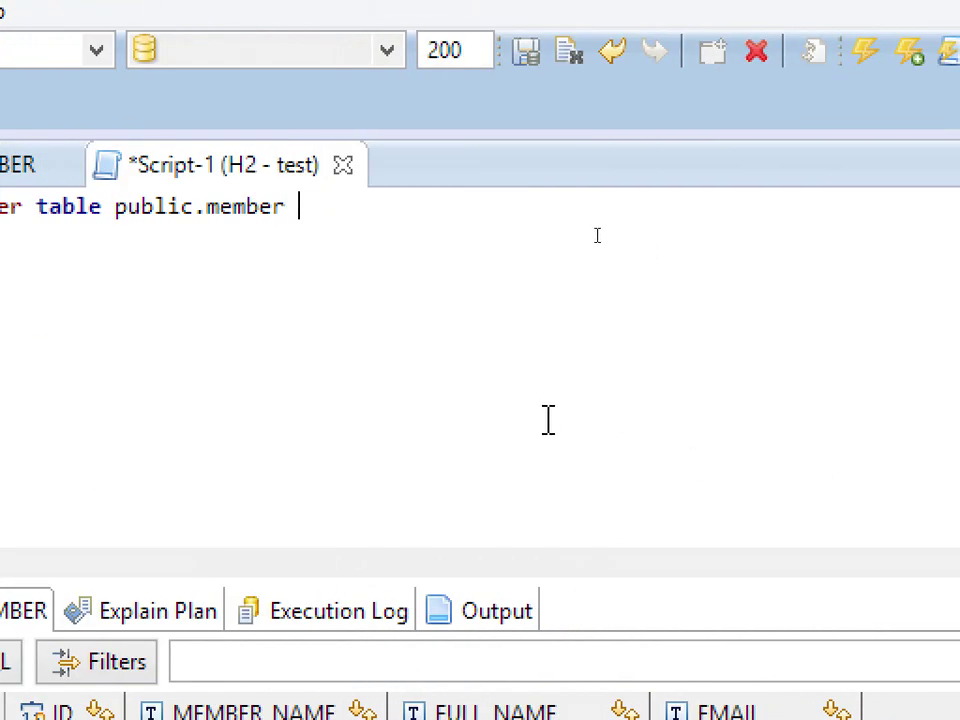
{"action": "type", "text": "set column"}
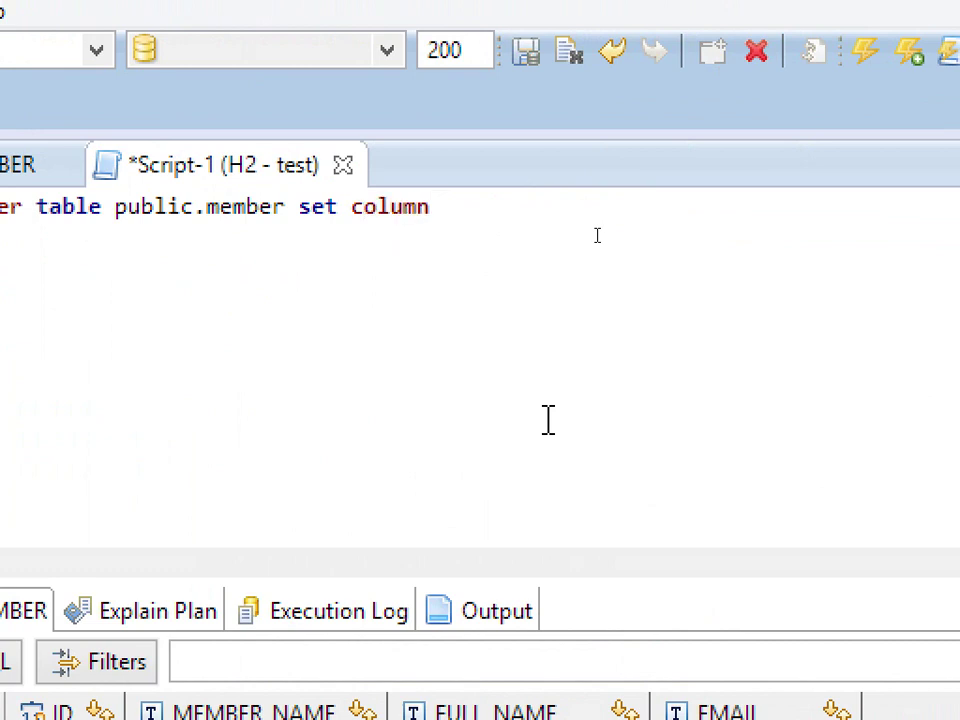
{"action": "key", "text": "BackSpace"}
{"action": "key", "text": "BackSpace"}
{"action": "type", "text": "mn id int"}
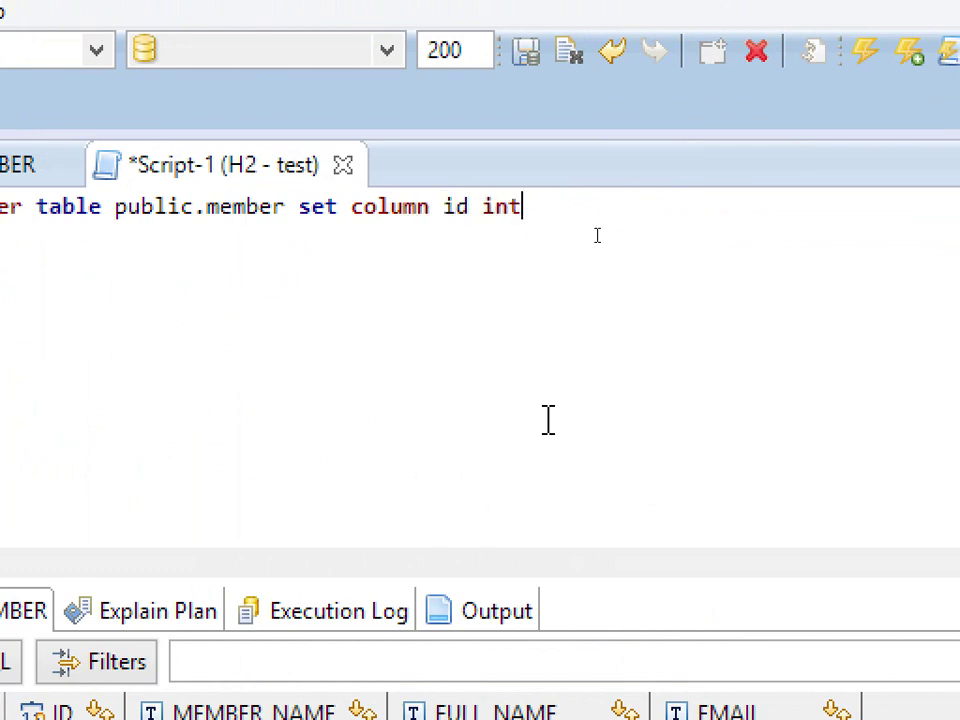
{"action": "type", "text": "eger a"}
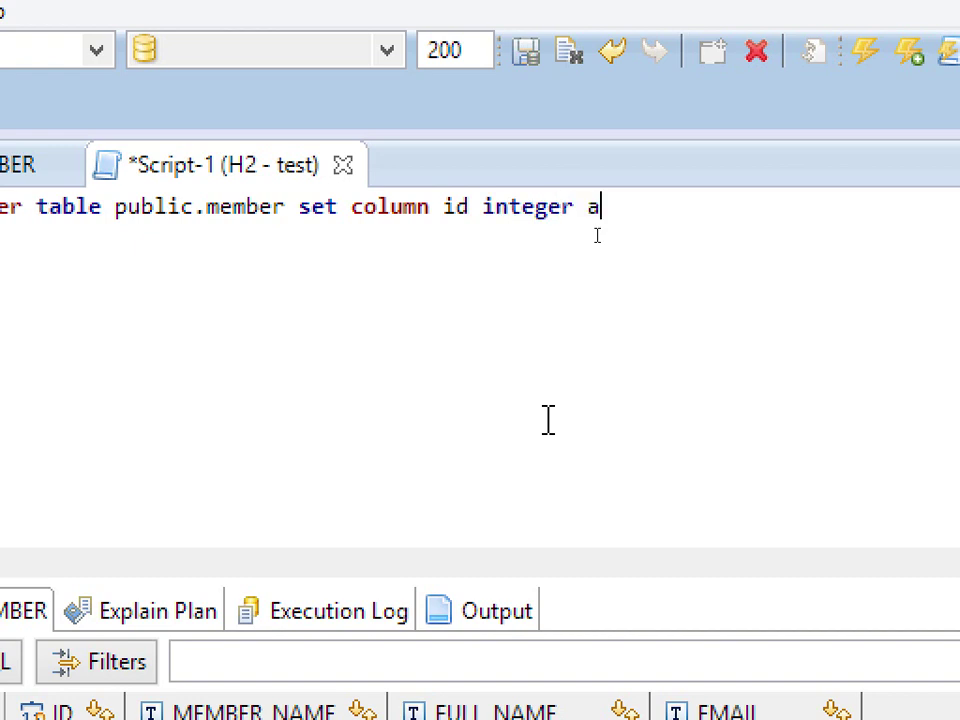
{"action": "type", "text": "uto_increment"}
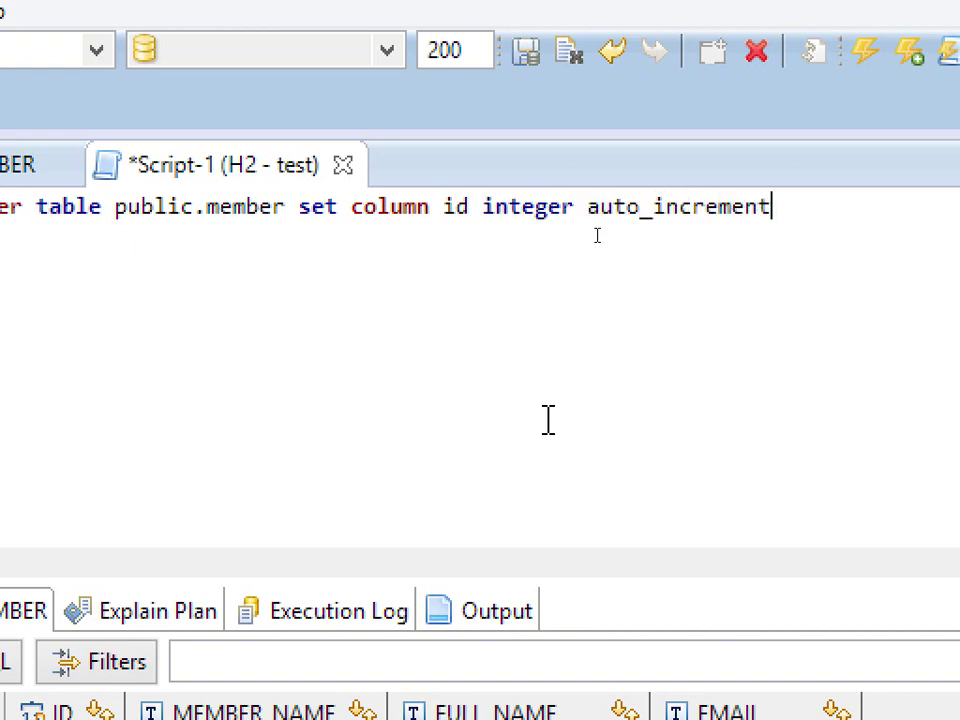
{"action": "key", "text": "ctrl+Return"}
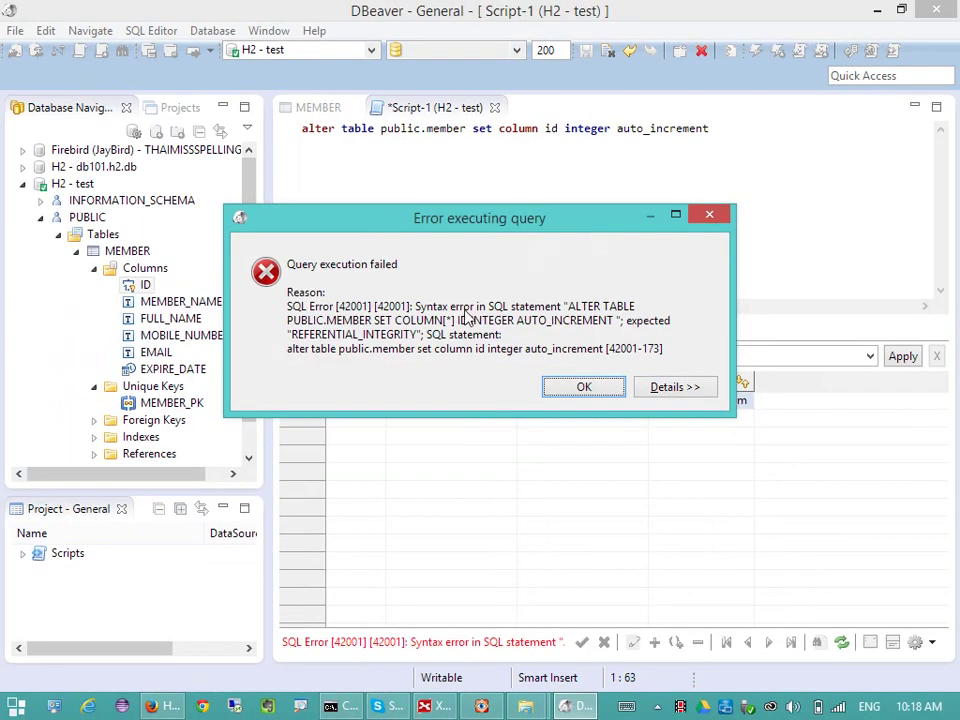
{"action": "key", "text": "Return"}
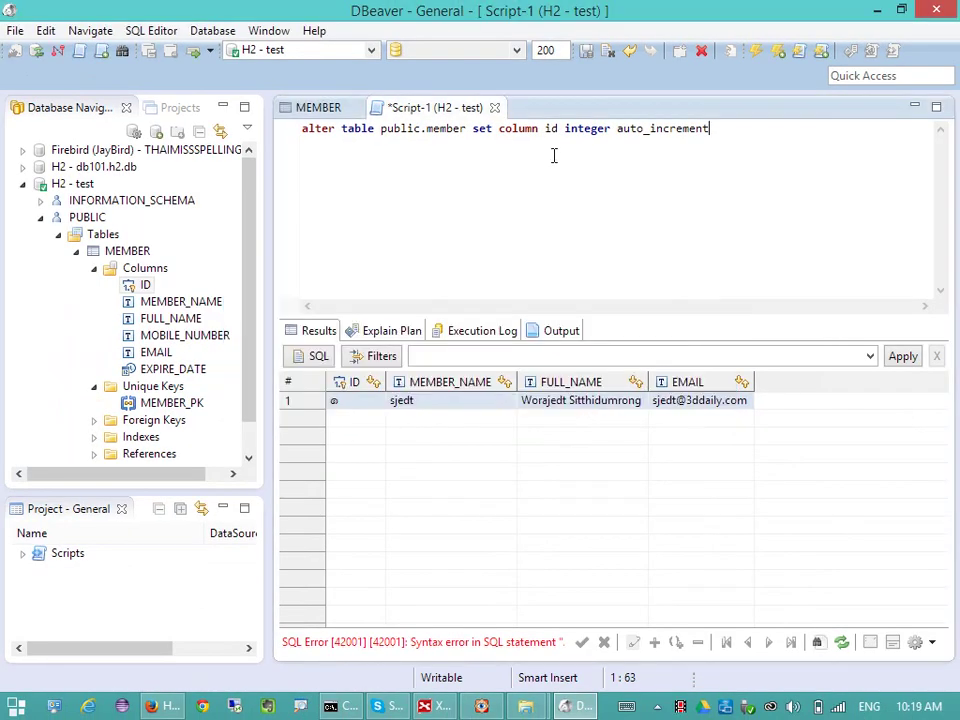
- Change 'set' to 'add' in the statement, run it, and dismiss the duplicate-column error
{"action": "left_click", "coordinate": [475, 130]}
{"action": "double_click", "coordinate": [483, 129]}
{"action": "type", "text": "aut"}
{"action": "key", "text": "ctrl+Return"}
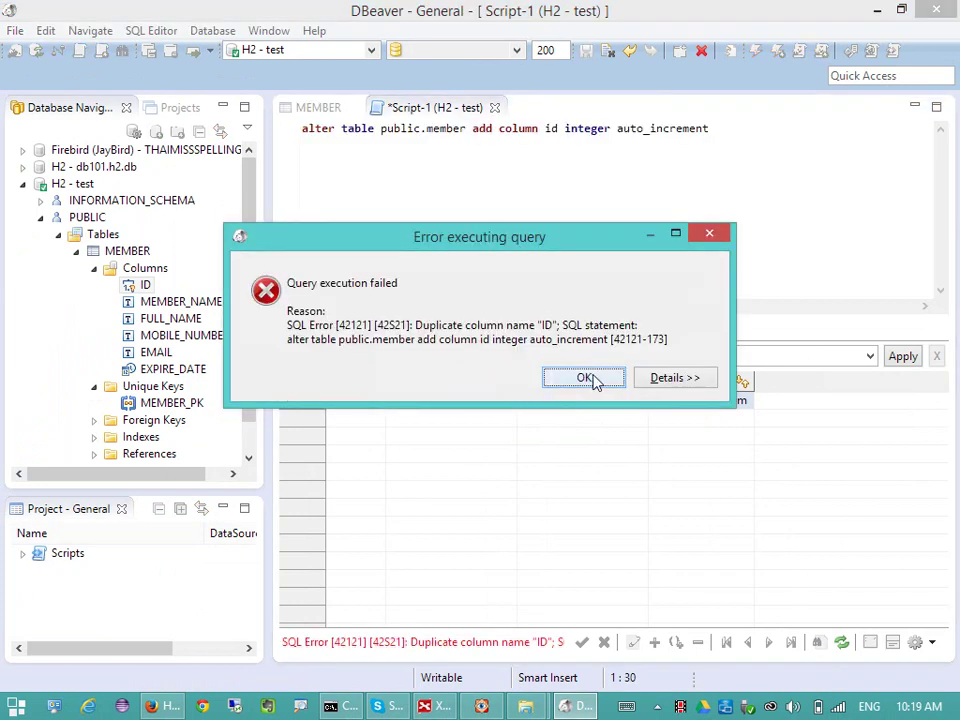
{"action": "left_click", "coordinate": [585, 378]}
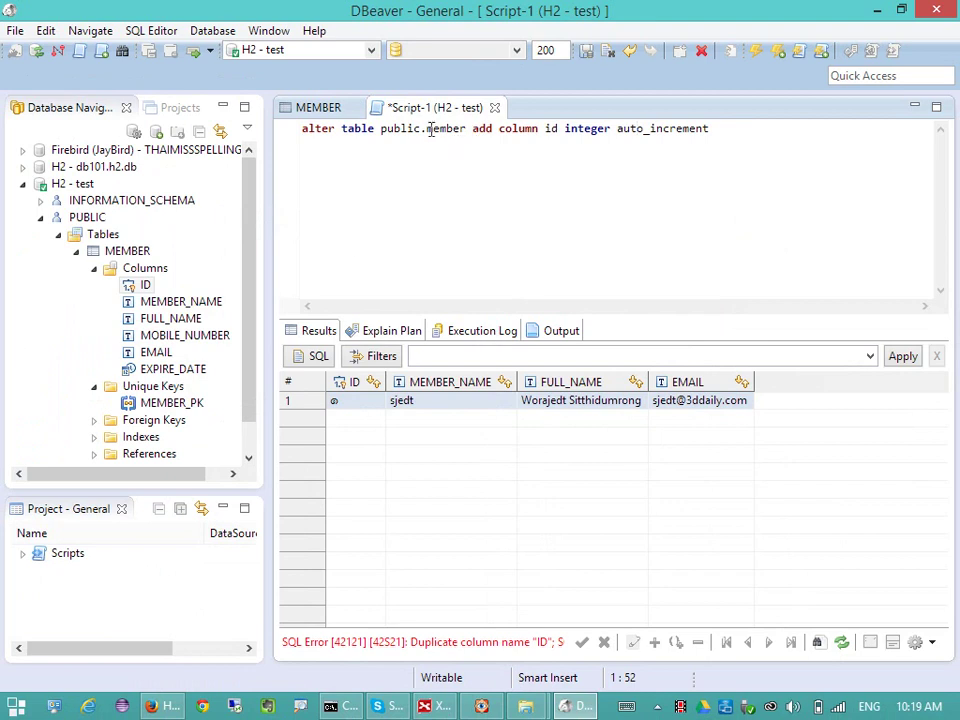
- Remove the 'public.' prefix, rerun, and inspect the error details before closing them
{"action": "left_click_drag", "start_coordinate": [425, 131], "coordinate": [380, 133]}
{"action": "key", "text": "Delete"}
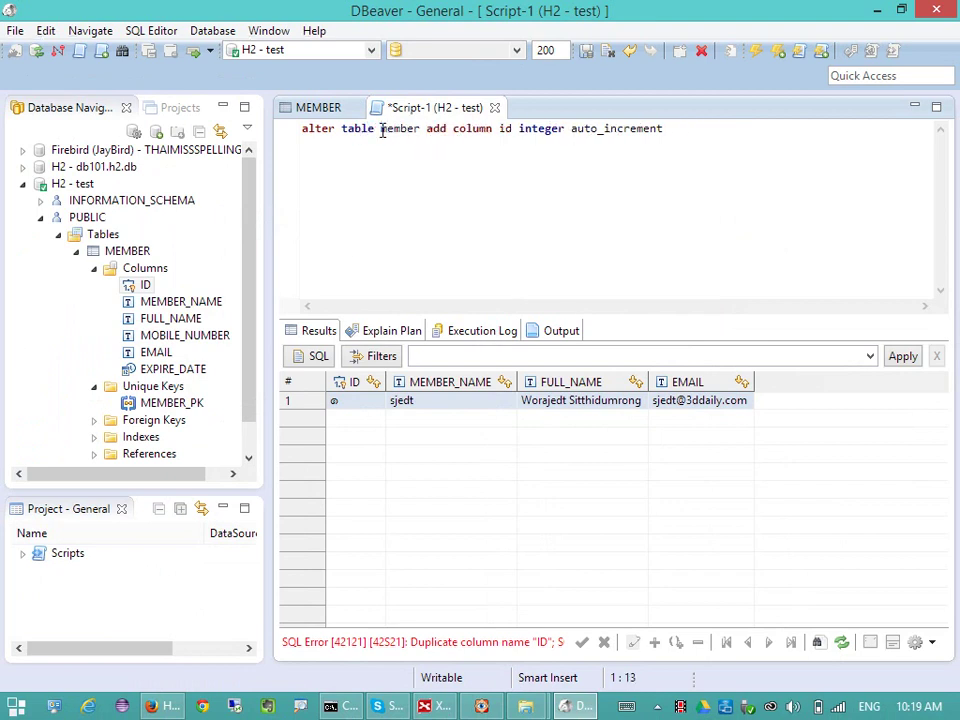
{"action": "key", "text": "ctrl+Return"}
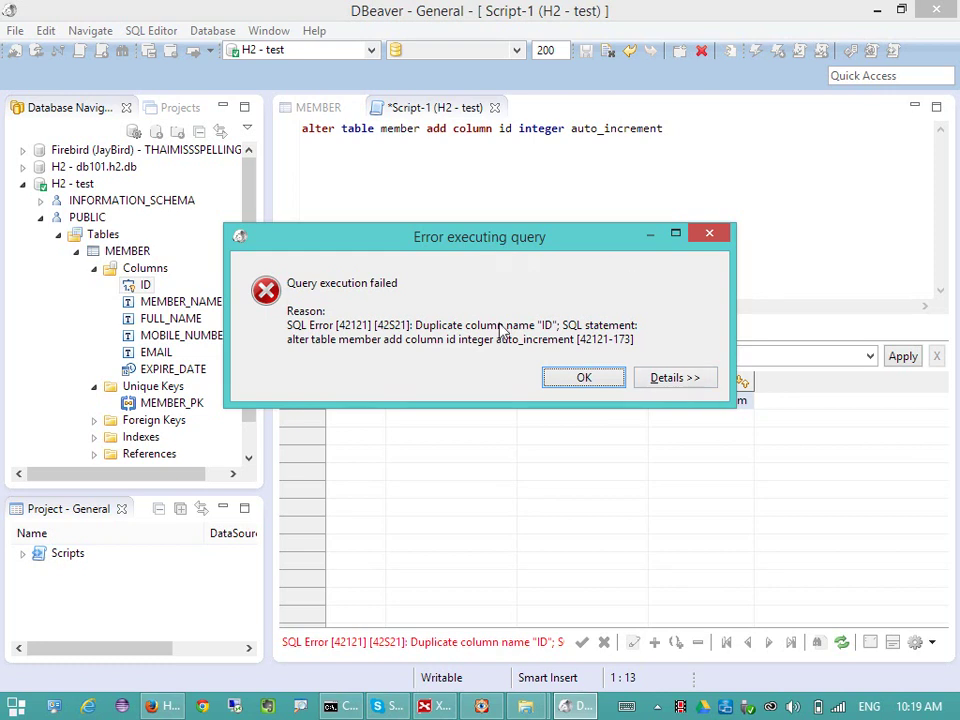
{"action": "left_click", "coordinate": [672, 380]}
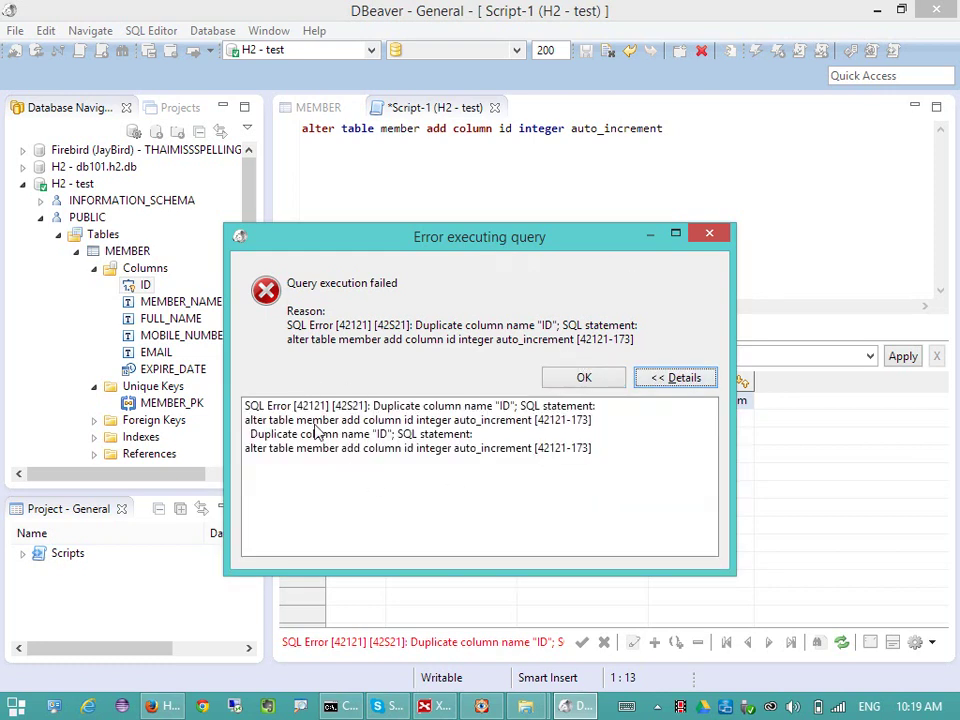
{"action": "left_click", "coordinate": [450, 433]}
{"action": "left_click", "coordinate": [457, 420]}
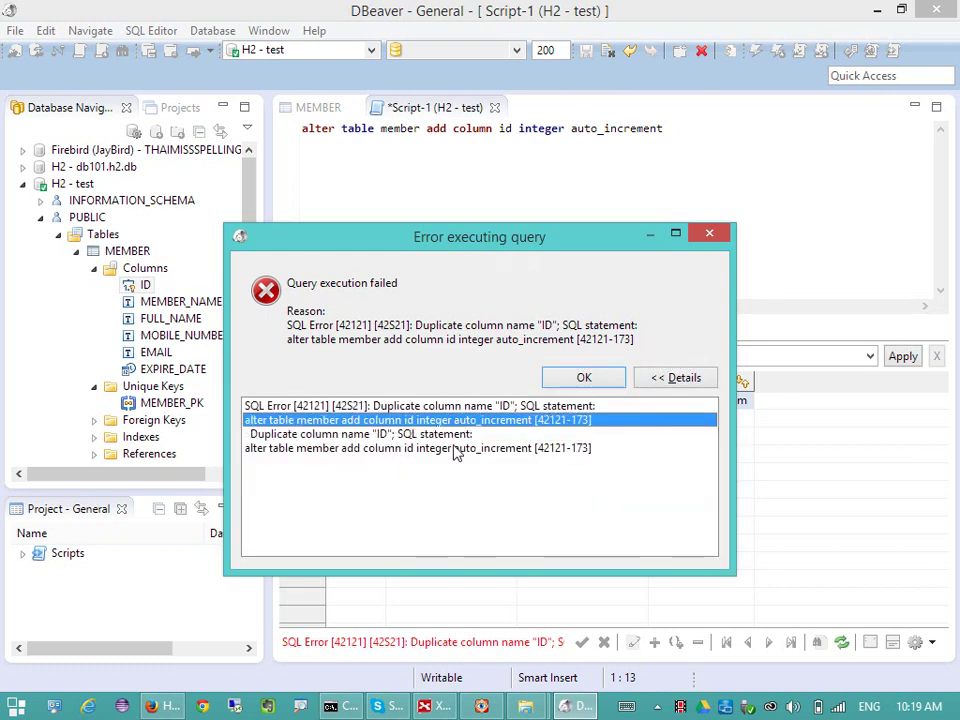
{"action": "left_click", "coordinate": [486, 434]}
{"action": "left_click", "coordinate": [602, 376]}
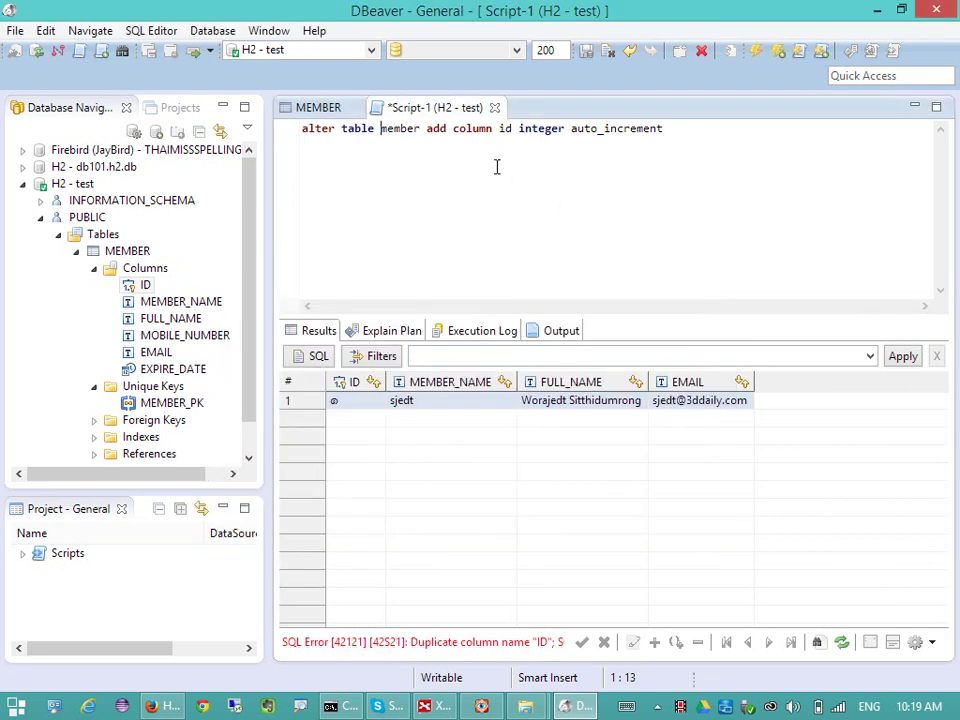
- Change 'add' to 'alter' and run 'alter table member alter column id integer auto_increment' successfully
{"action": "double_click", "coordinate": [438, 129]}
{"action": "type", "text": "alter"}
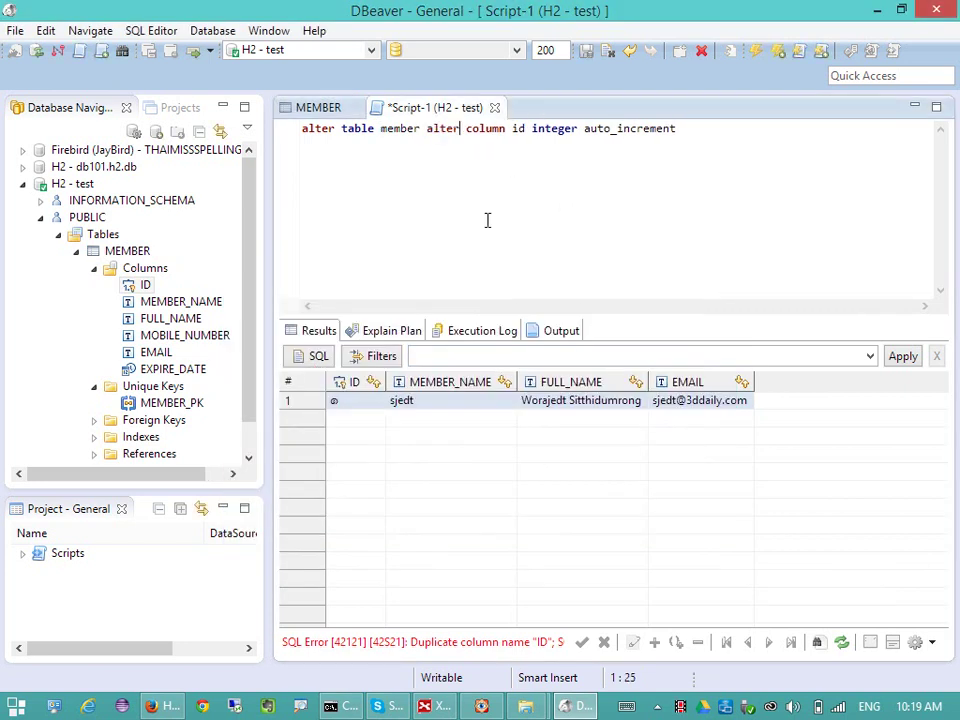
{"action": "key", "text": "ctrl+Return"}
{"action": "key", "text": "Right"}
{"action": "key", "text": "Right"}
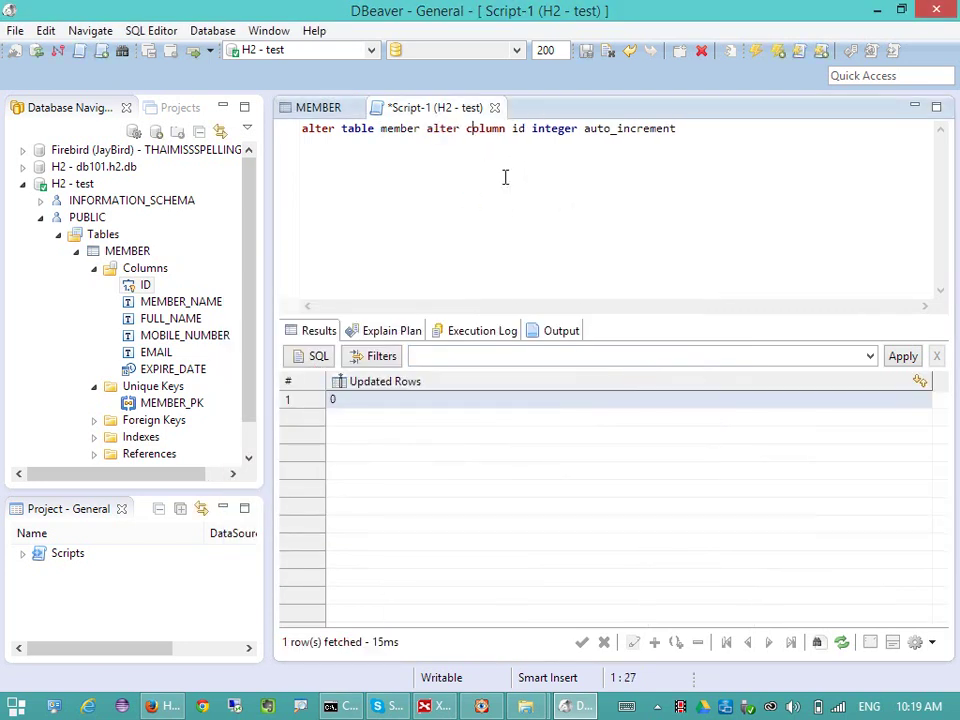
{"action": "left_click", "coordinate": [434, 151]}
{"action": "left_click", "coordinate": [656, 133]}
{"action": "key", "text": "End"}
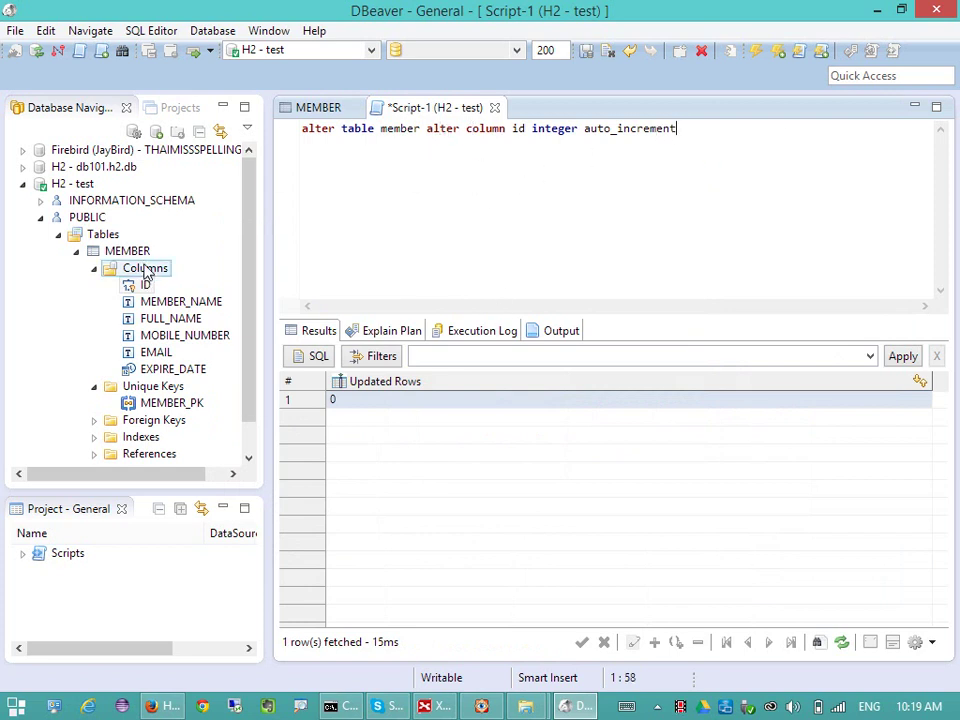
- Inspect the ID column's properties, see Auto Increment unticked, then go back to the MEMBER data grid
{"action": "double_click", "coordinate": [145, 285]}
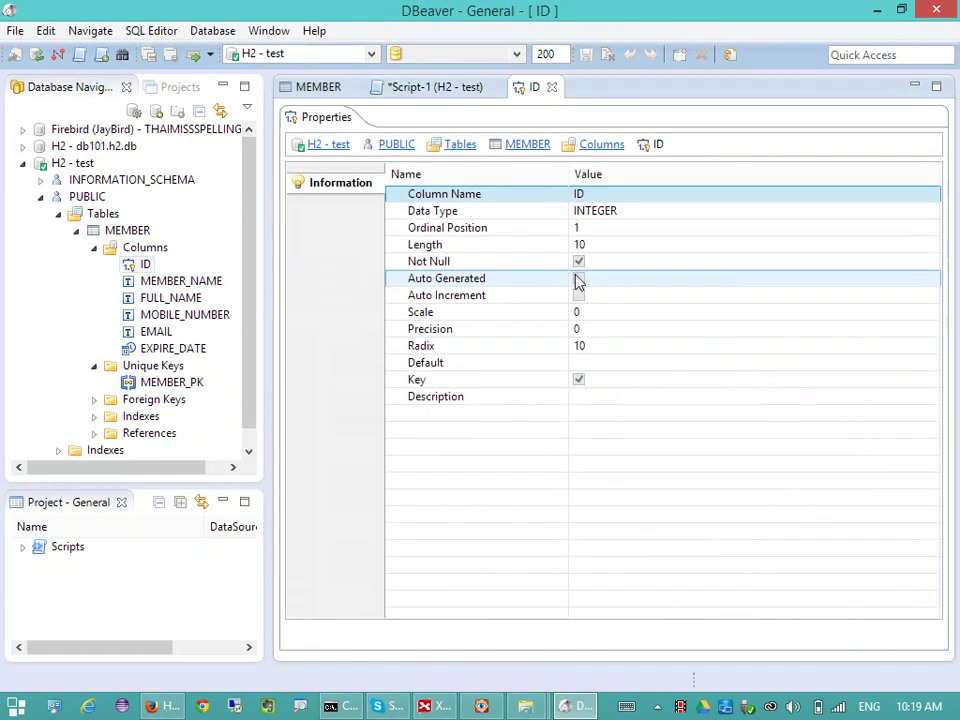
{"action": "left_click", "coordinate": [546, 296]}
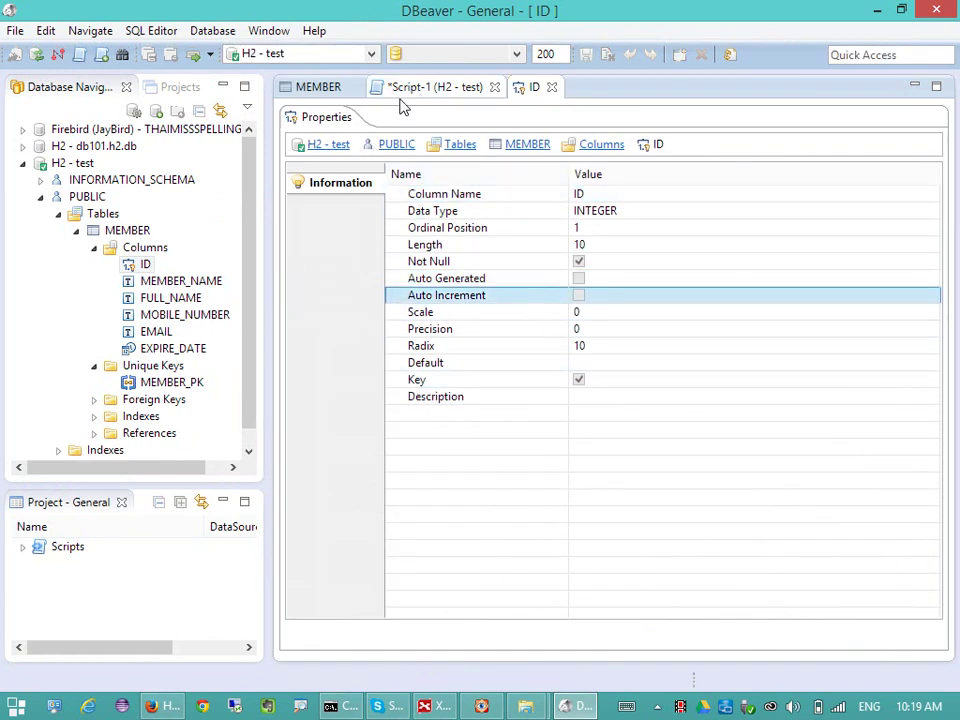
{"action": "left_click", "coordinate": [145, 249]}
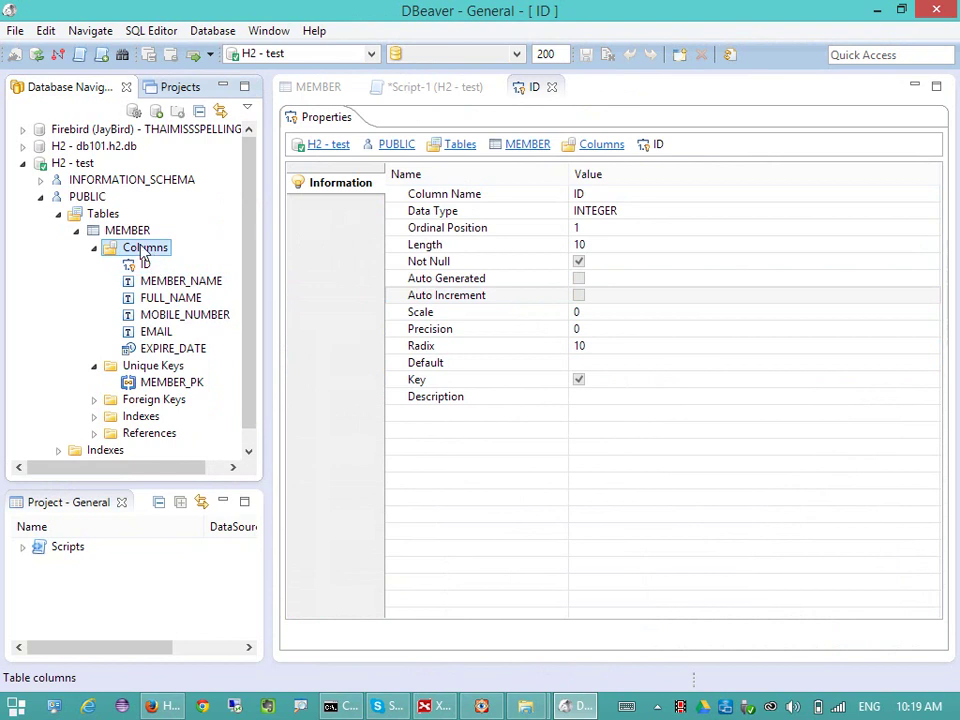
{"action": "left_click", "coordinate": [318, 87]}
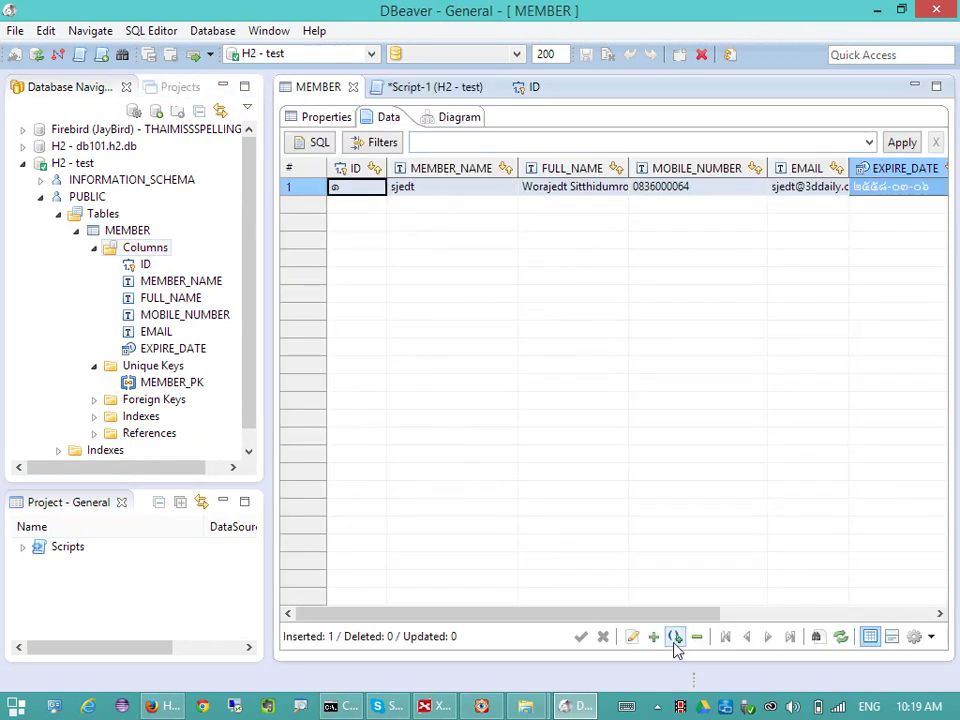
- Add a second MEMBER row with the member's username, full name, mobile number and e-mail
{"action": "left_click", "coordinate": [653, 636]}
{"action": "left_click", "coordinate": [445, 188]}
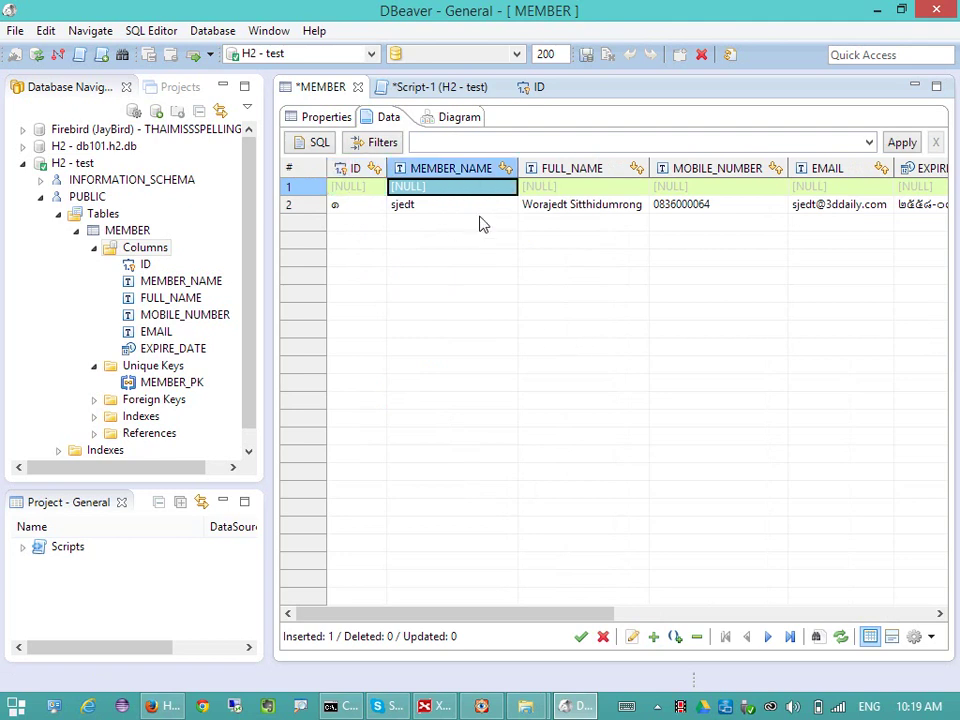
{"action": "type", "text": "jedt3d"}
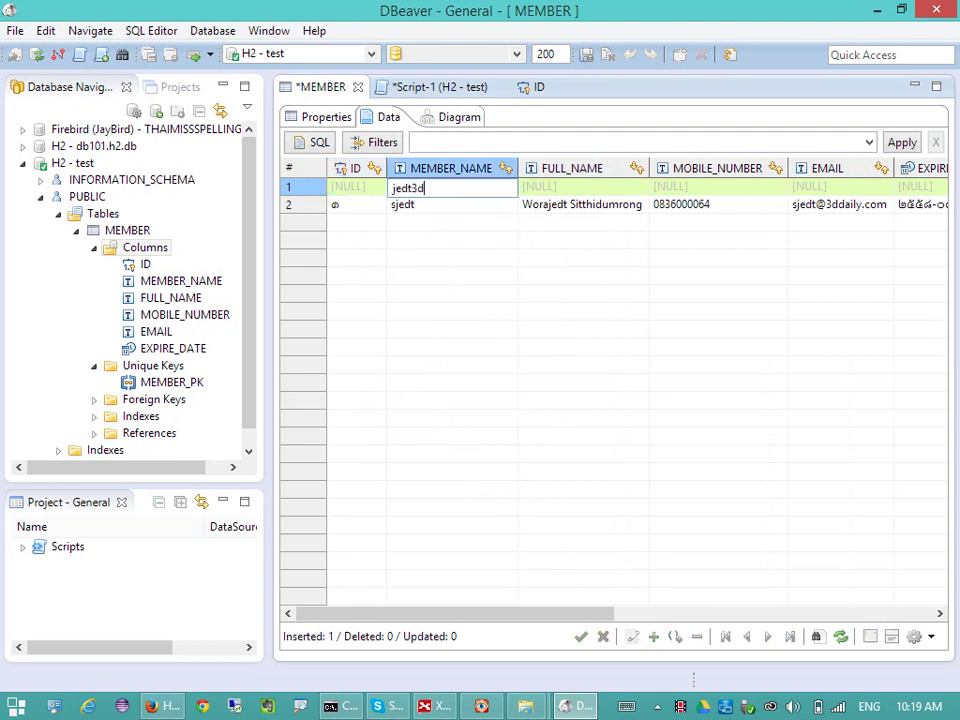
{"action": "key", "text": "Tab"}
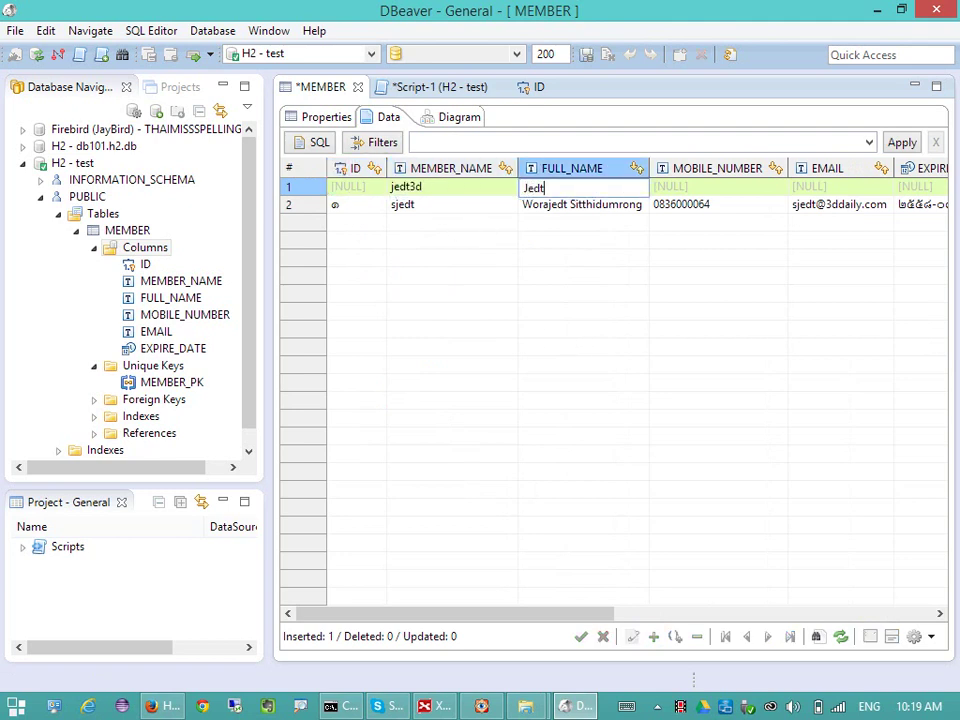
{"action": "key", "text": "Tab"}
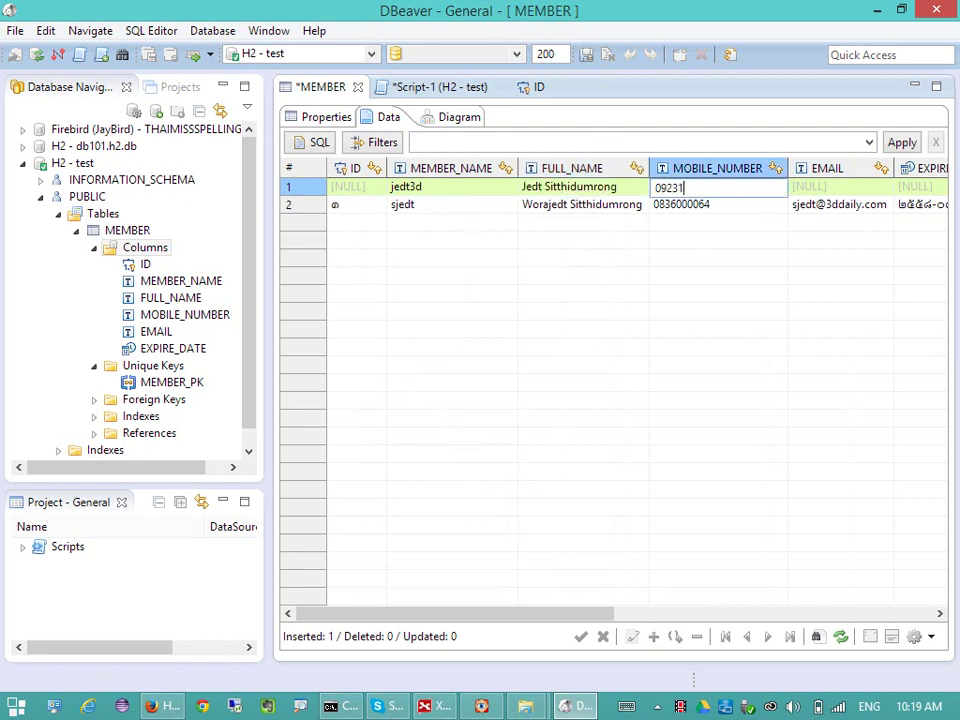
{"action": "key", "text": "Tab"}
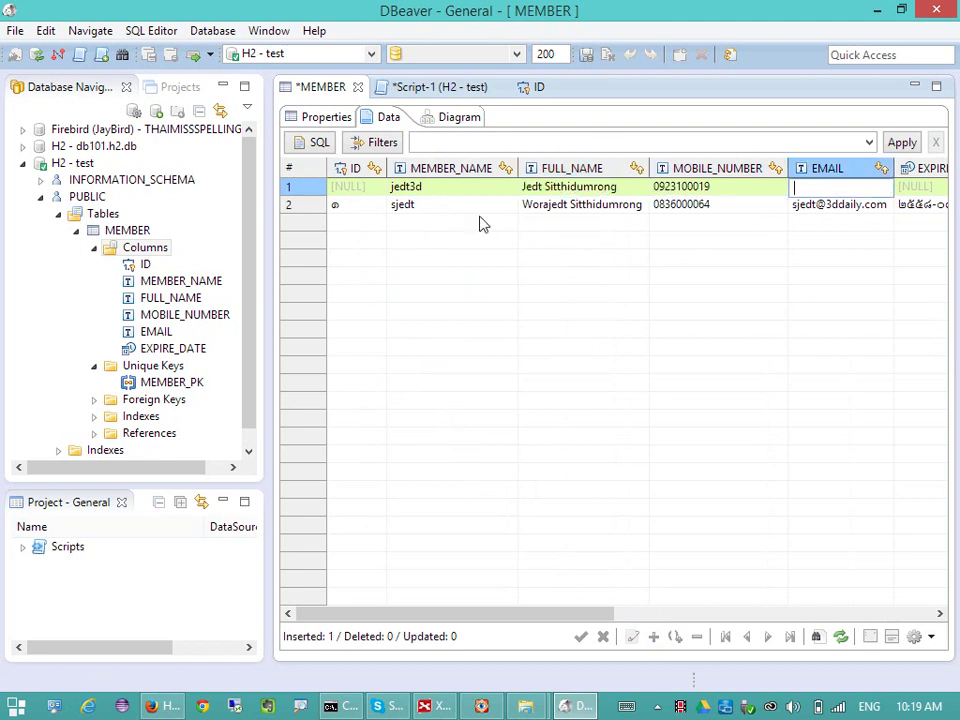
{"action": "key", "text": "Tab"}
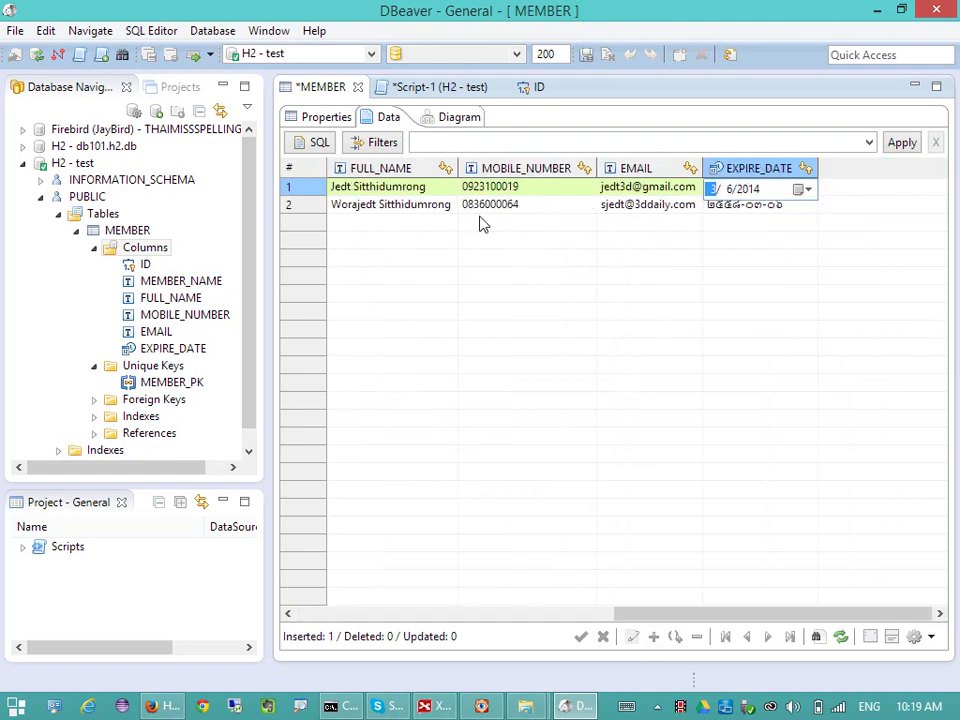
{"action": "key", "text": "Tab"}
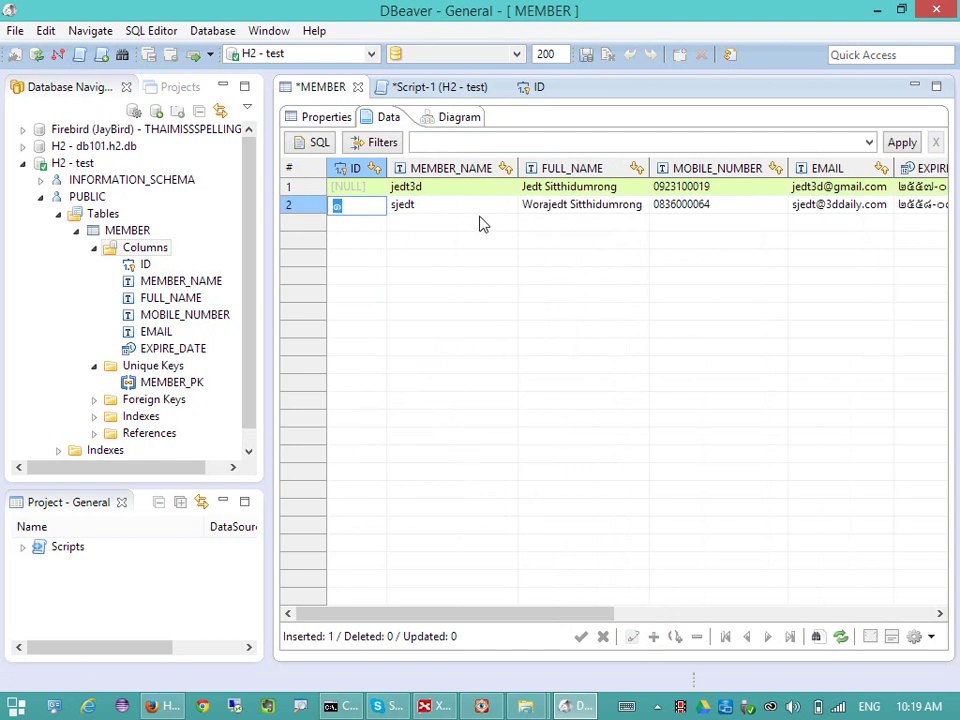
{"action": "key", "text": "Tab"}
{"action": "key", "text": "Tab"}
{"action": "key", "text": "Tab"}
- Edit the new row's EXPIRE_DATE, leaving a 2014 expiry date
{"action": "left_click", "coordinate": [664, 614]}
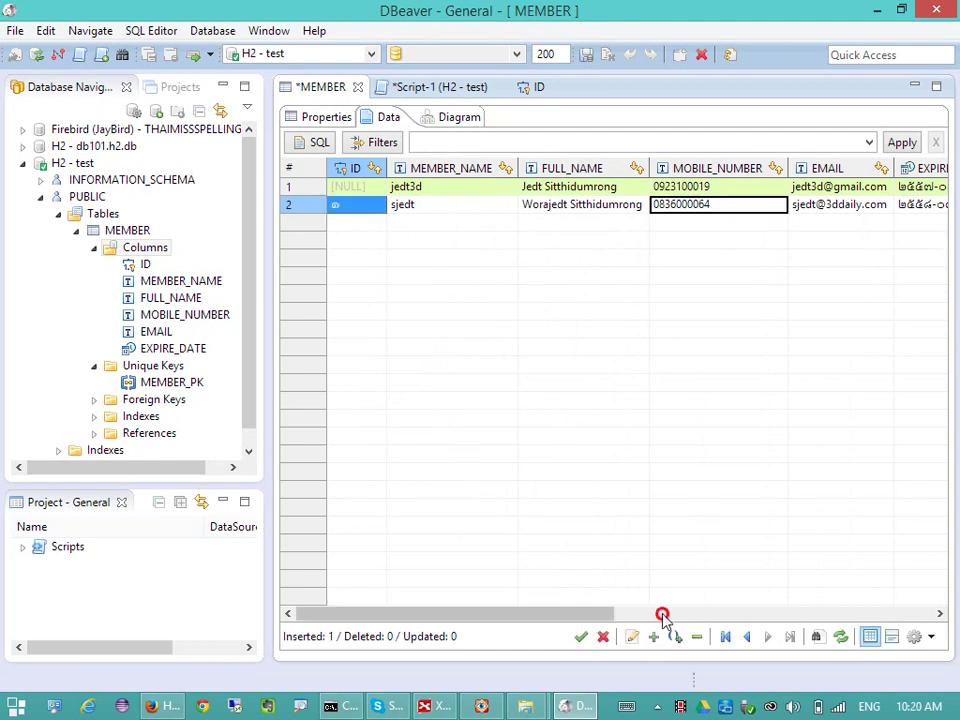
{"action": "left_click", "coordinate": [880, 187]}
{"action": "left_click", "coordinate": [922, 189]}
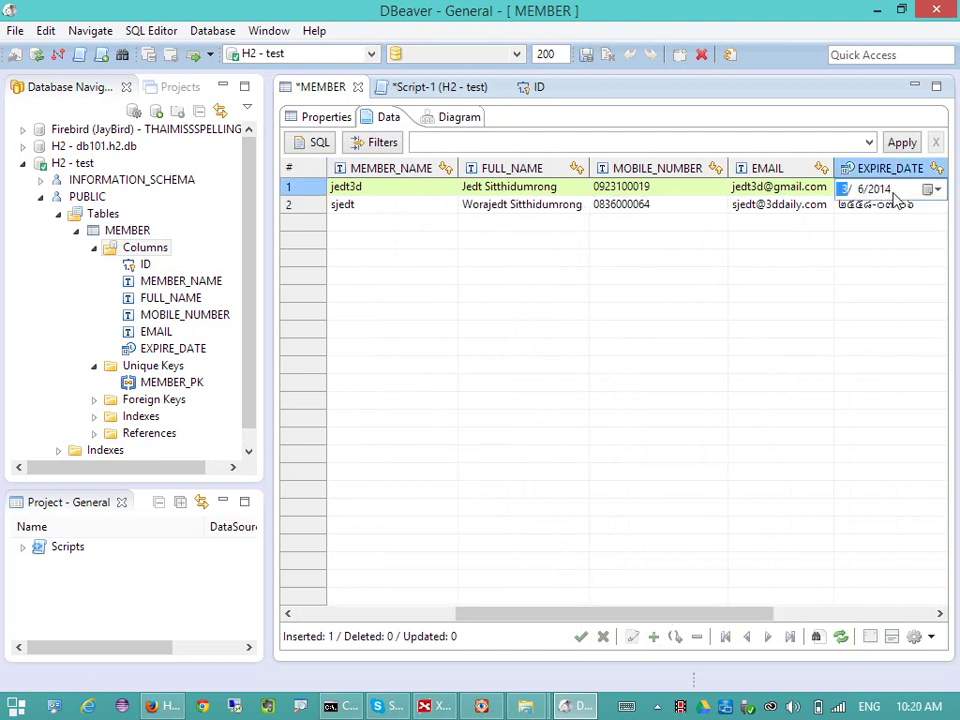
{"action": "key", "text": "Right"}
{"action": "key", "text": "Return"}
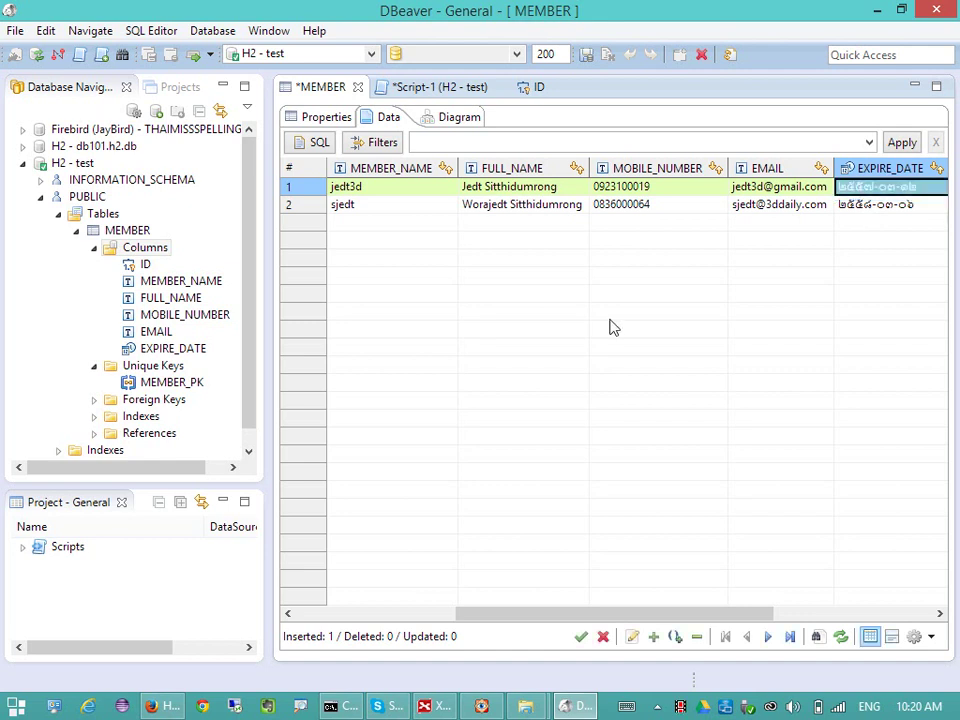
{"action": "key", "text": "Left"}
{"action": "key", "text": "Left"}
{"action": "left_click_drag", "start_coordinate": [503, 614], "coordinate": [300, 591]}
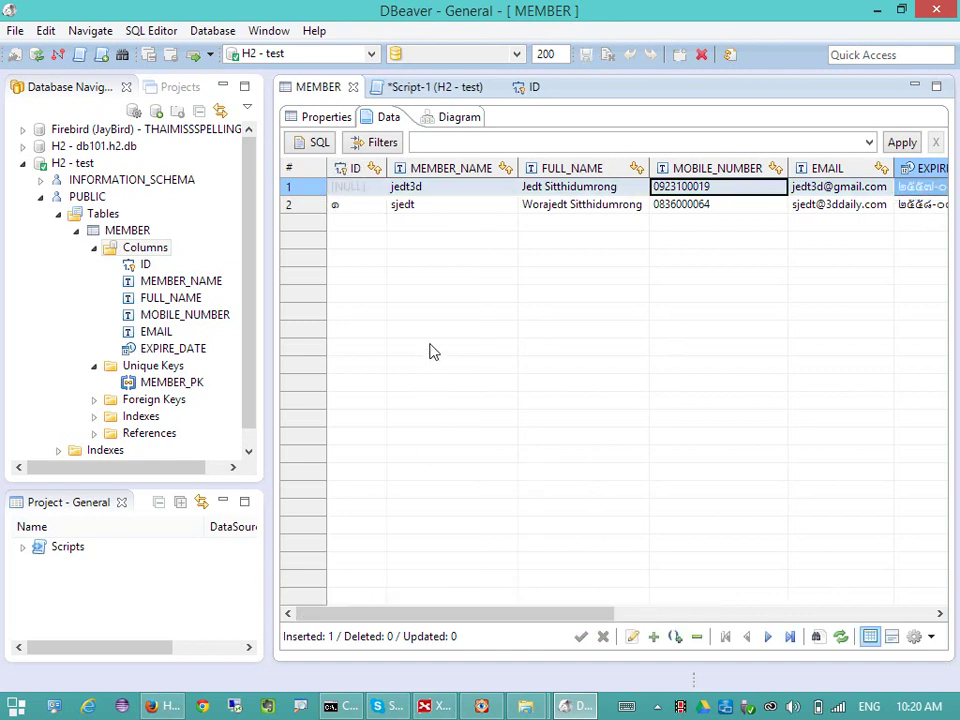
{"action": "left_click", "coordinate": [840, 637]}
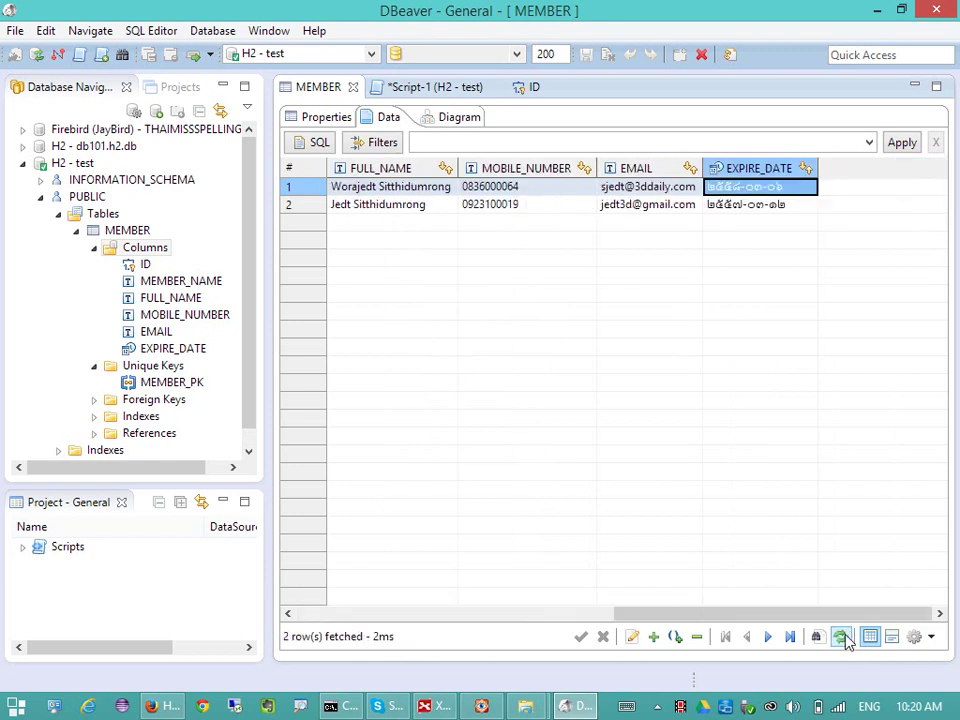
{"action": "left_click_drag", "start_coordinate": [640, 614], "coordinate": [407, 628]}
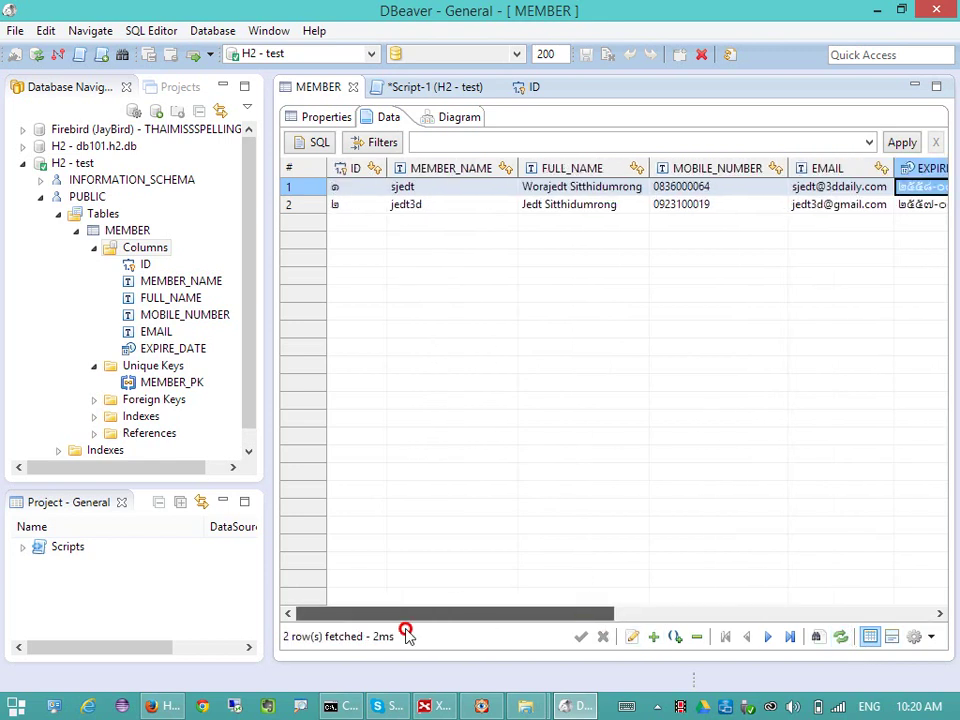
{"action": "left_click", "coordinate": [472, 206]}
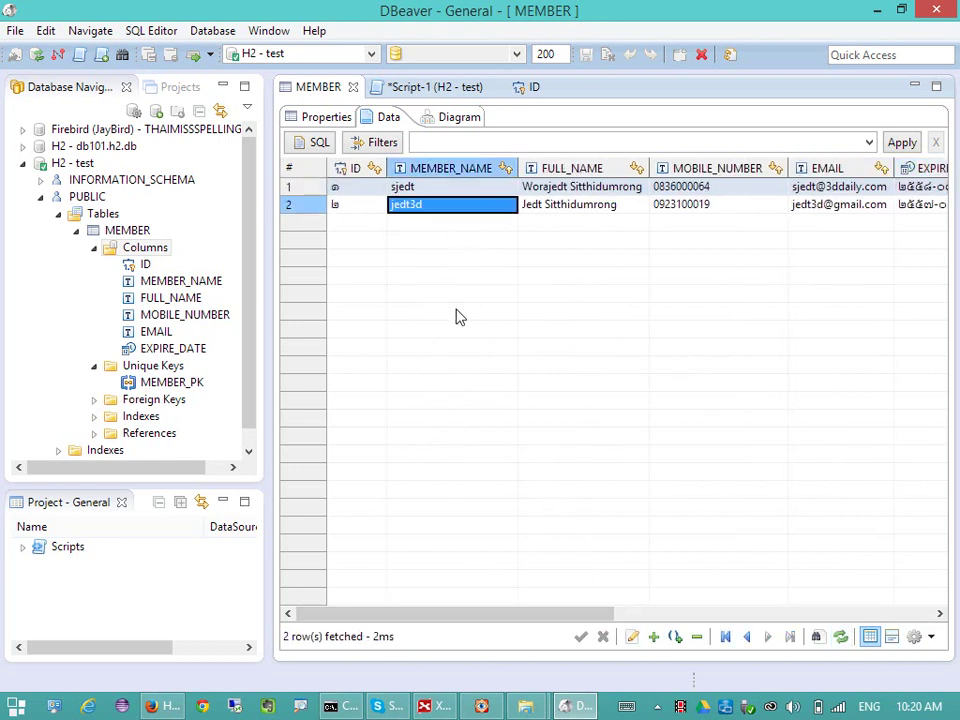
{"action": "double_click", "coordinate": [141, 266]}
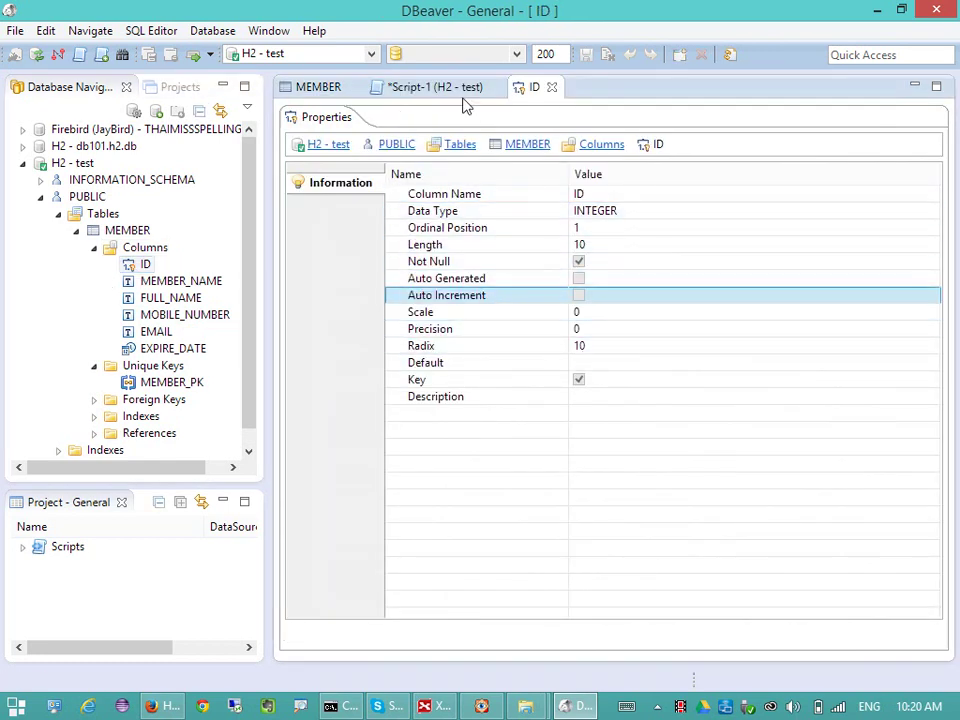
{"action": "left_click", "coordinate": [325, 88]}
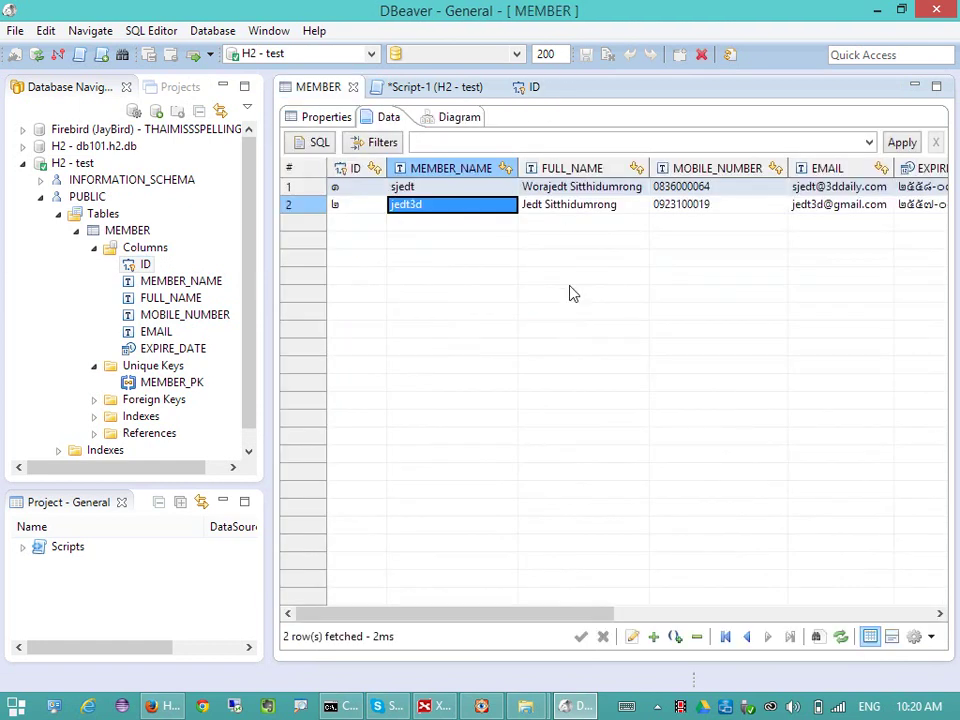
{"action": "left_click", "coordinate": [356, 206]}
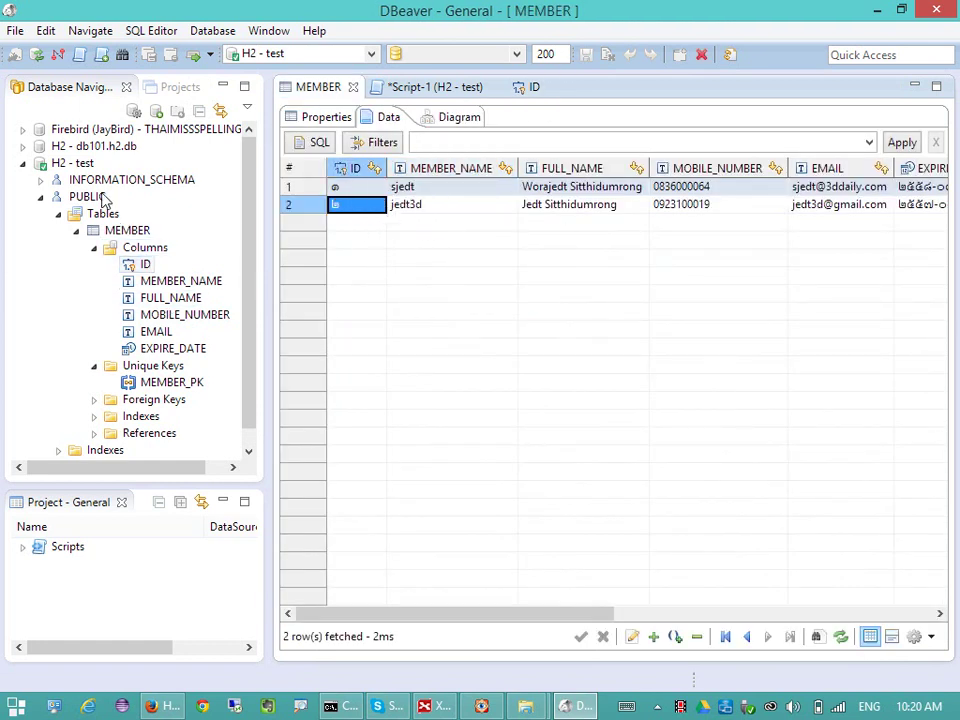
- Disconnect from the H2 - test database and connect to it again
{"action": "left_click", "coordinate": [72, 164]}
{"action": "right_click", "coordinate": [72, 164]}
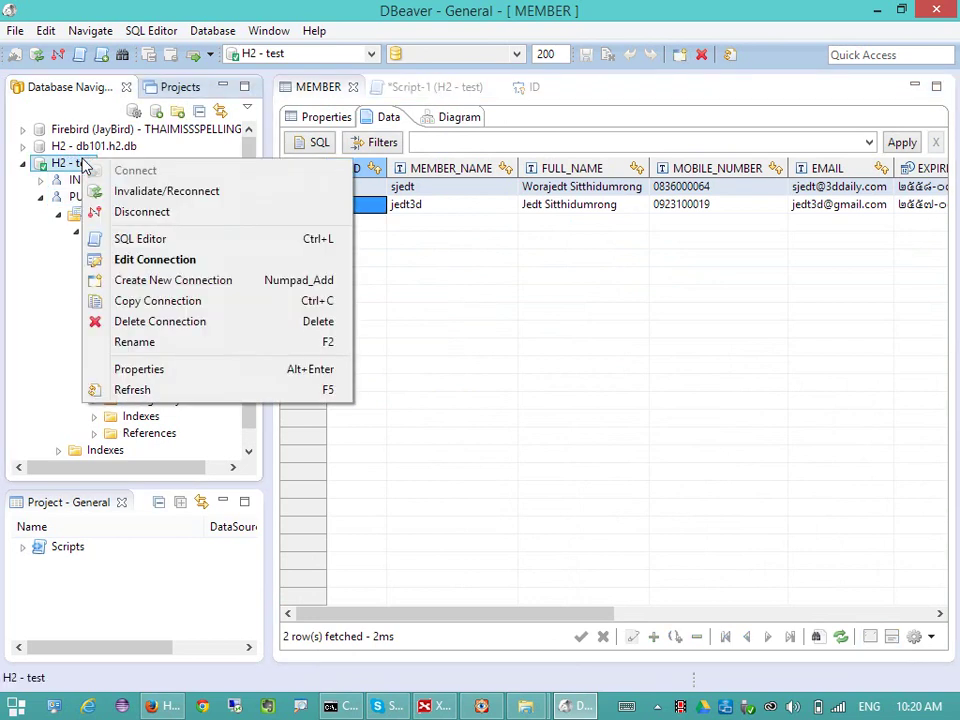
{"action": "left_click", "coordinate": [204, 212]}
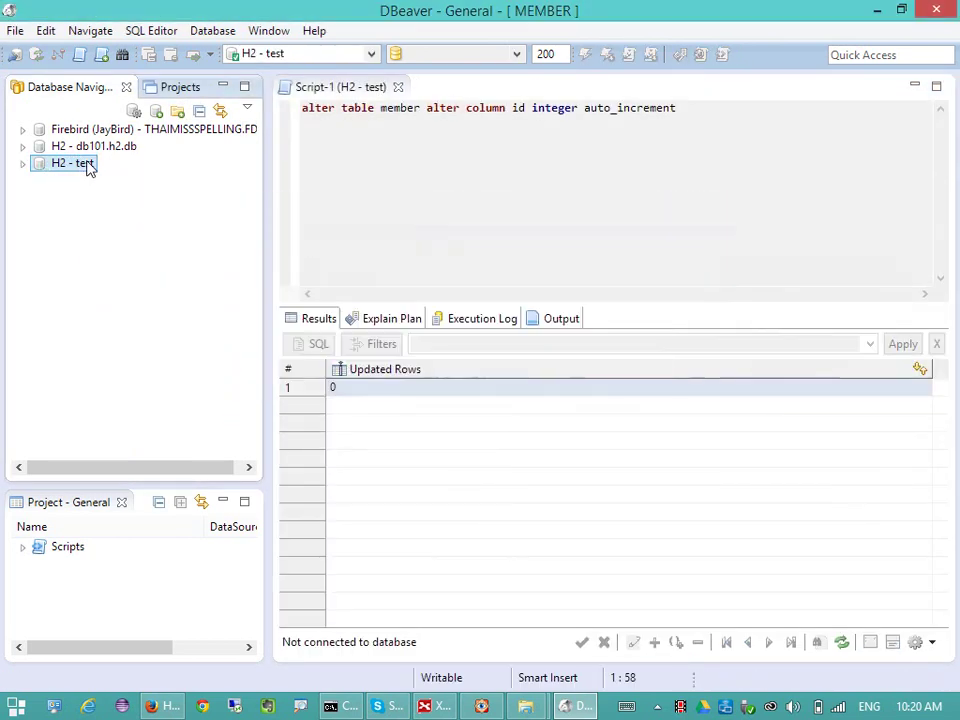
{"action": "right_click", "coordinate": [88, 168]}
{"action": "left_click", "coordinate": [137, 174]}
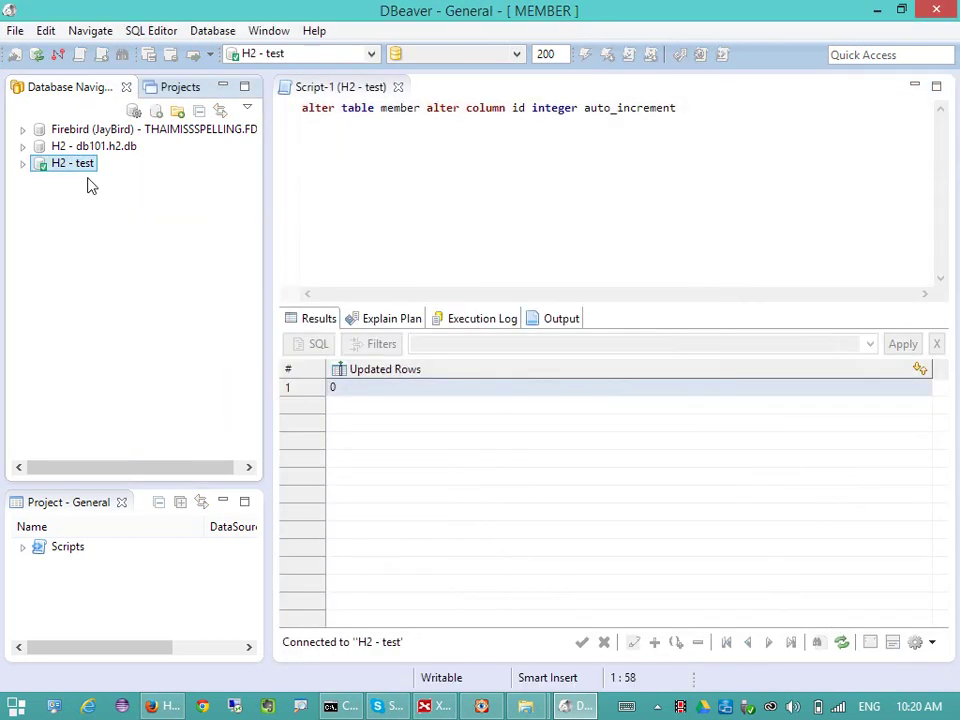
- Open ID under PUBLIC > Tables > MEMBER > Columns, confirm Auto Increment and Auto Generated are ticked, close it
{"action": "left_click", "coordinate": [22, 163]}
{"action": "left_click", "coordinate": [40, 197]}
{"action": "left_click", "coordinate": [60, 215]}
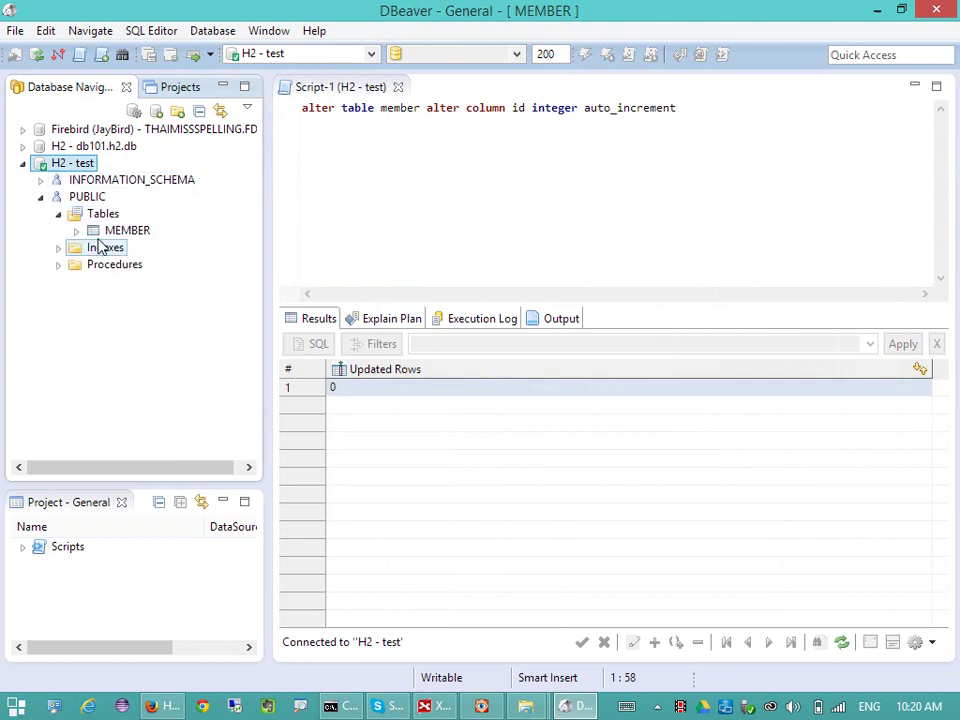
{"action": "left_click", "coordinate": [73, 234]}
{"action": "left_click", "coordinate": [94, 247]}
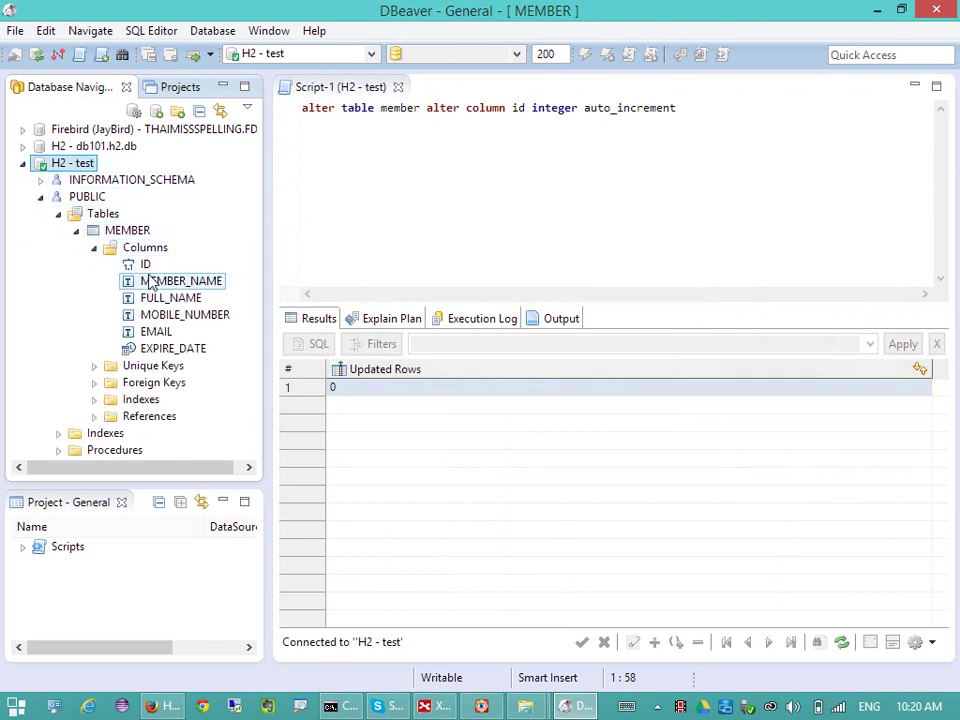
{"action": "left_click", "coordinate": [147, 267]}
{"action": "double_click", "coordinate": [148, 272]}
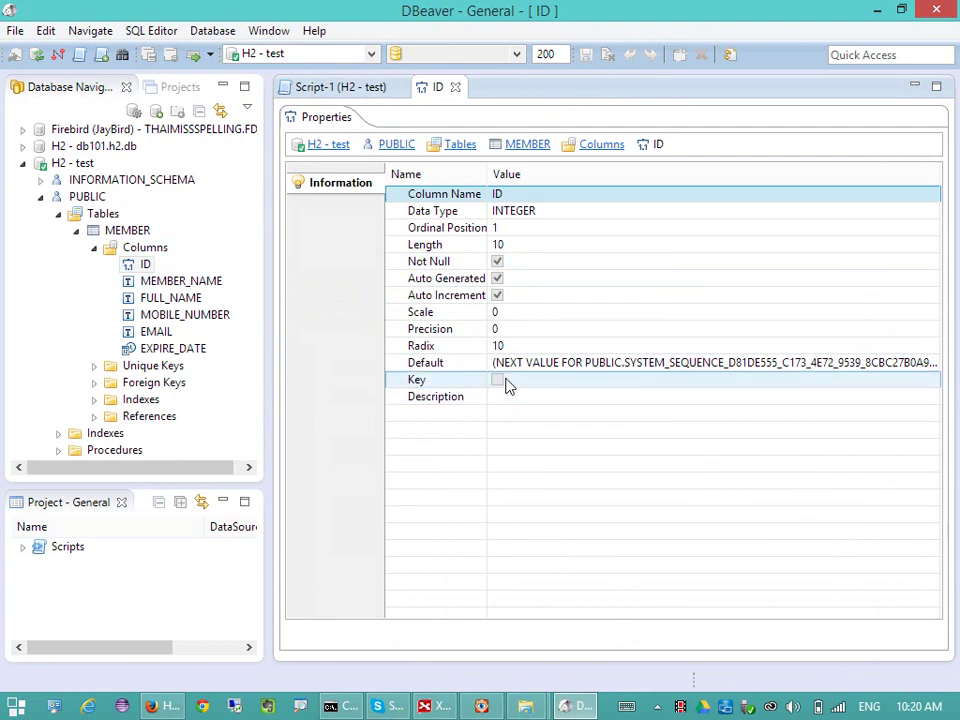
{"action": "left_click", "coordinate": [464, 301]}
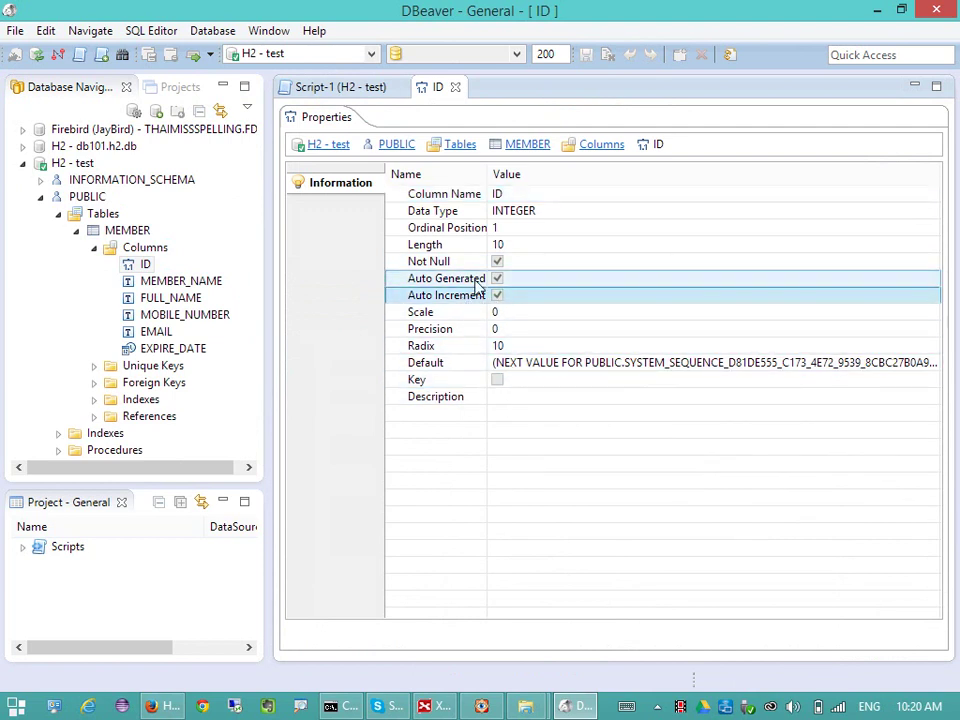
{"action": "left_click", "coordinate": [553, 284]}
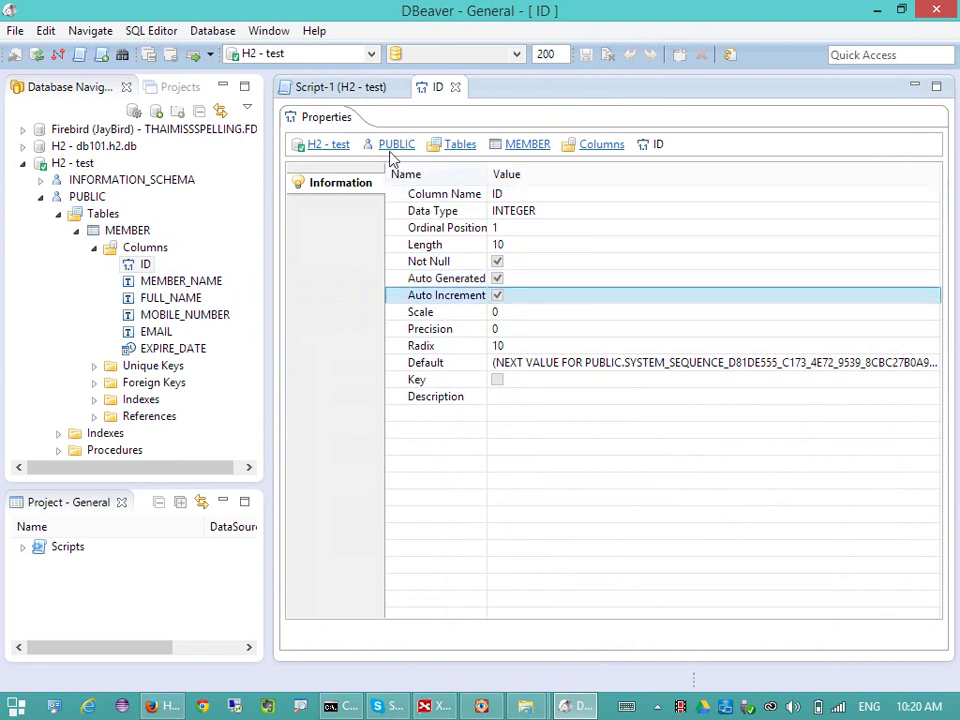
{"action": "left_click", "coordinate": [455, 87]}
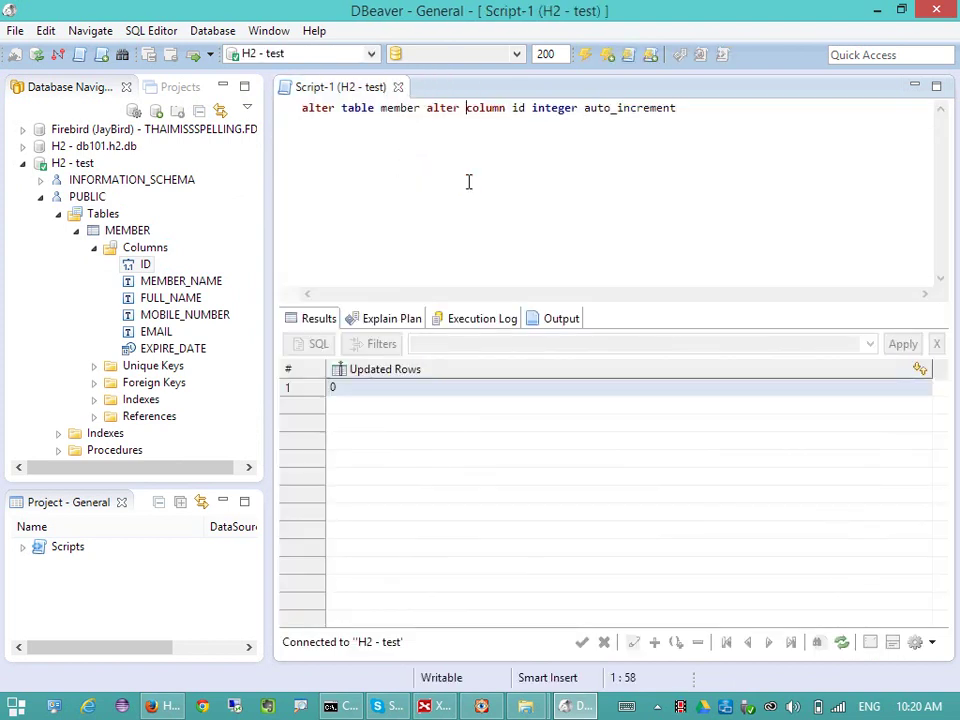
{"action": "left_click", "coordinate": [724, 157]}
{"action": "right_click", "coordinate": [392, 158]}
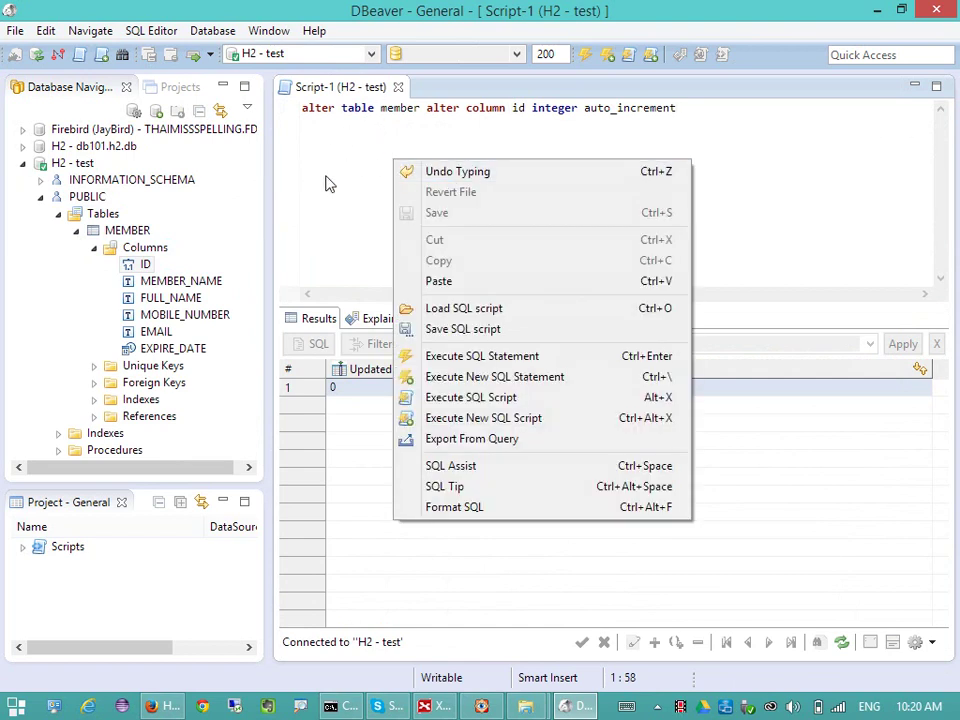
{"action": "left_click", "coordinate": [505, 330]}
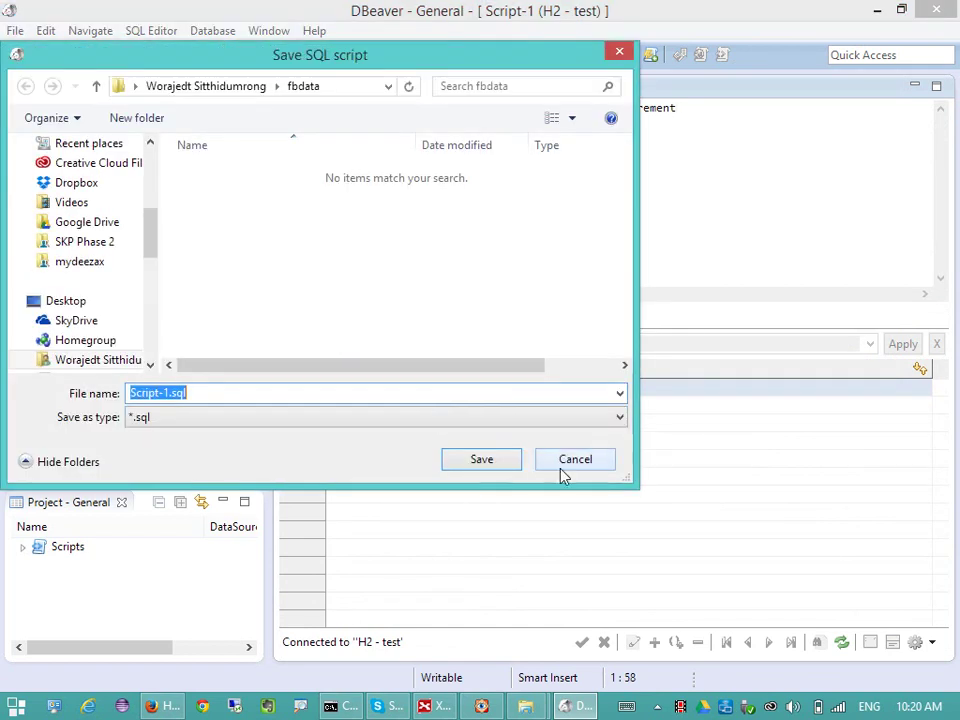
{"action": "left_click", "coordinate": [610, 417]}
{"action": "left_click", "coordinate": [589, 466]}
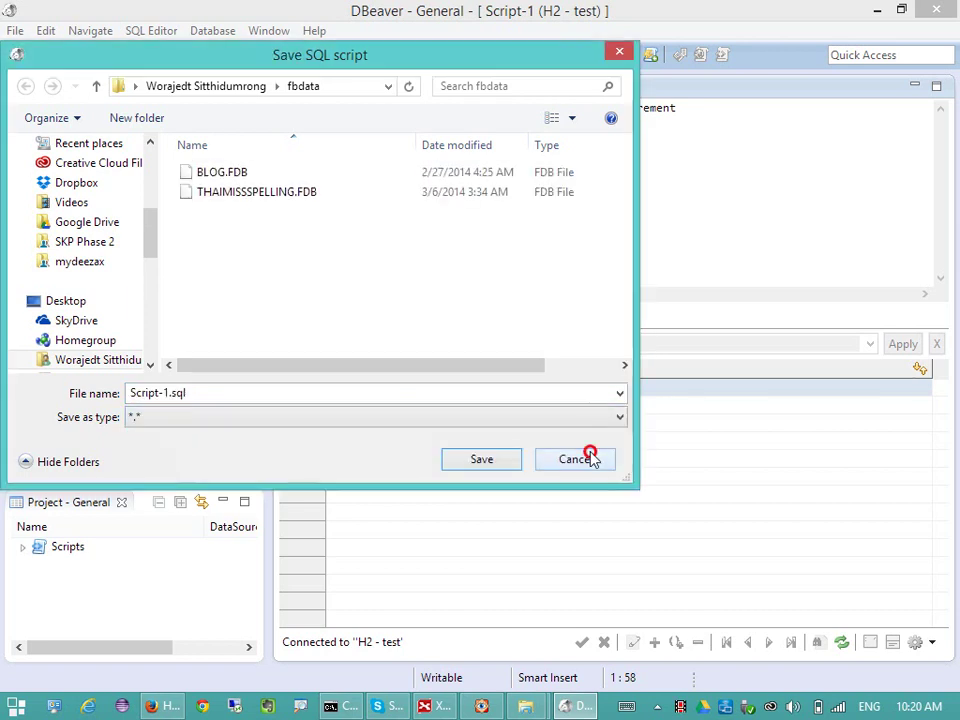
{"action": "left_click", "coordinate": [590, 457]}
{"action": "left_click", "coordinate": [628, 230]}
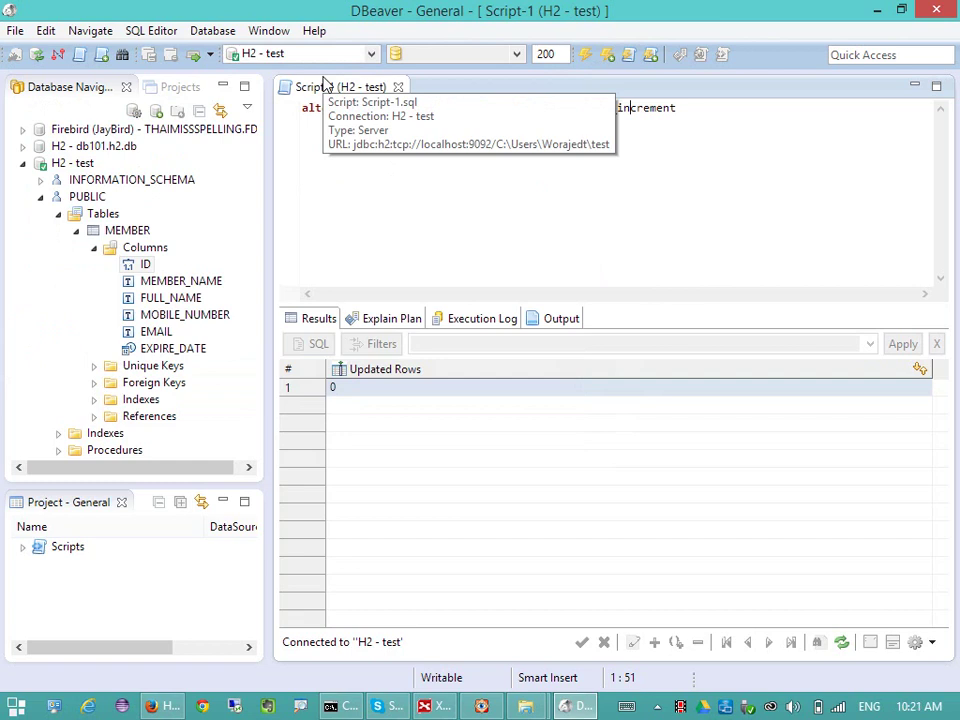
{"action": "left_click", "coordinate": [420, 163]}
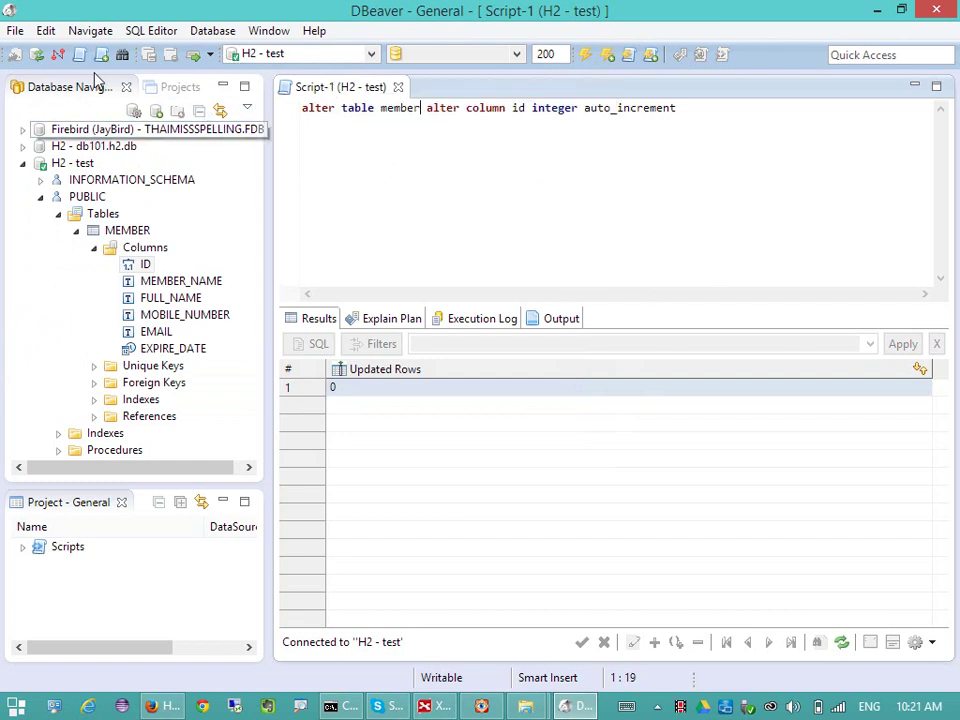
- Collapse H2 - test and open the new-connection wizard, making its window taller
{"action": "left_click", "coordinate": [23, 163]}
{"action": "right_click", "coordinate": [79, 207]}
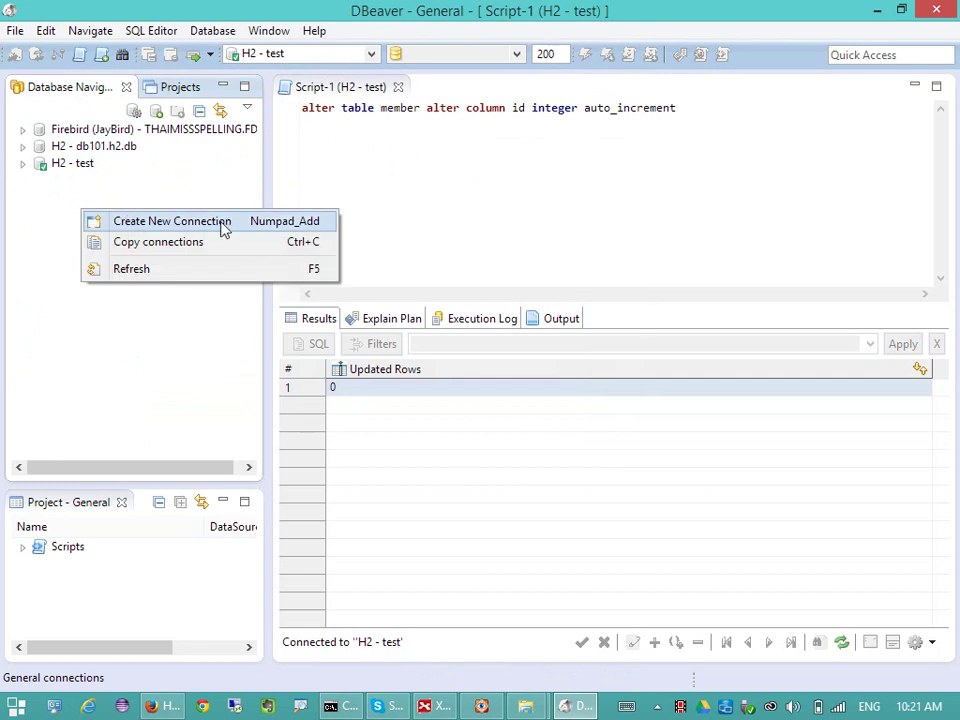
{"action": "key", "text": "Escape"}
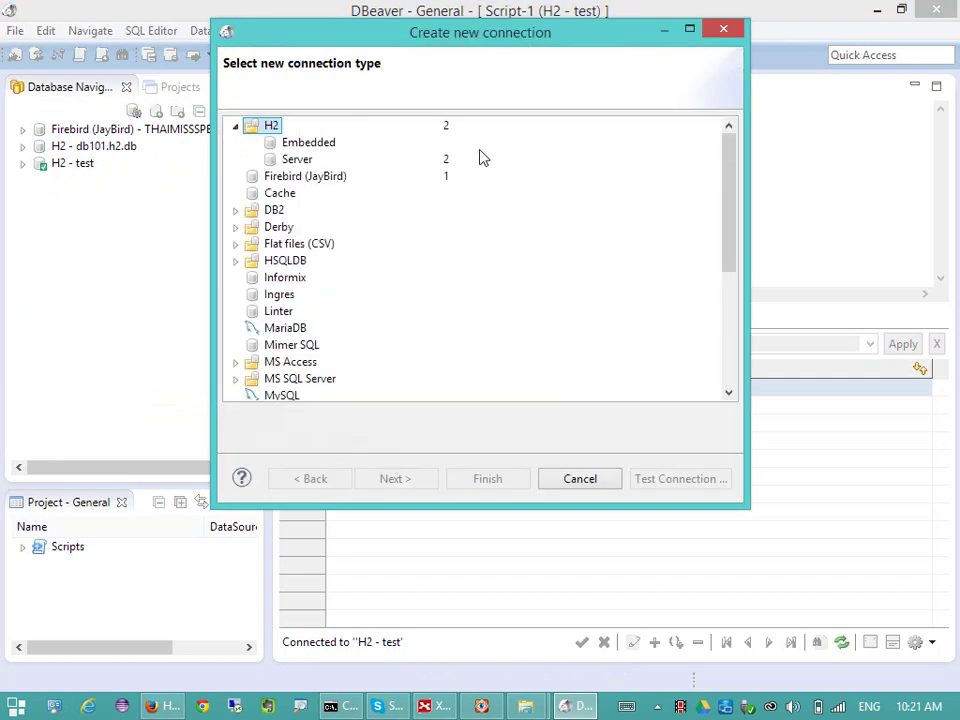
{"action": "left_click", "coordinate": [235, 127]}
{"action": "scroll", "coordinate": [334, 208], "scroll_direction": "down", "scroll_amount": 2}
{"action": "scroll", "coordinate": [337, 202], "scroll_direction": "up", "scroll_amount": 2}
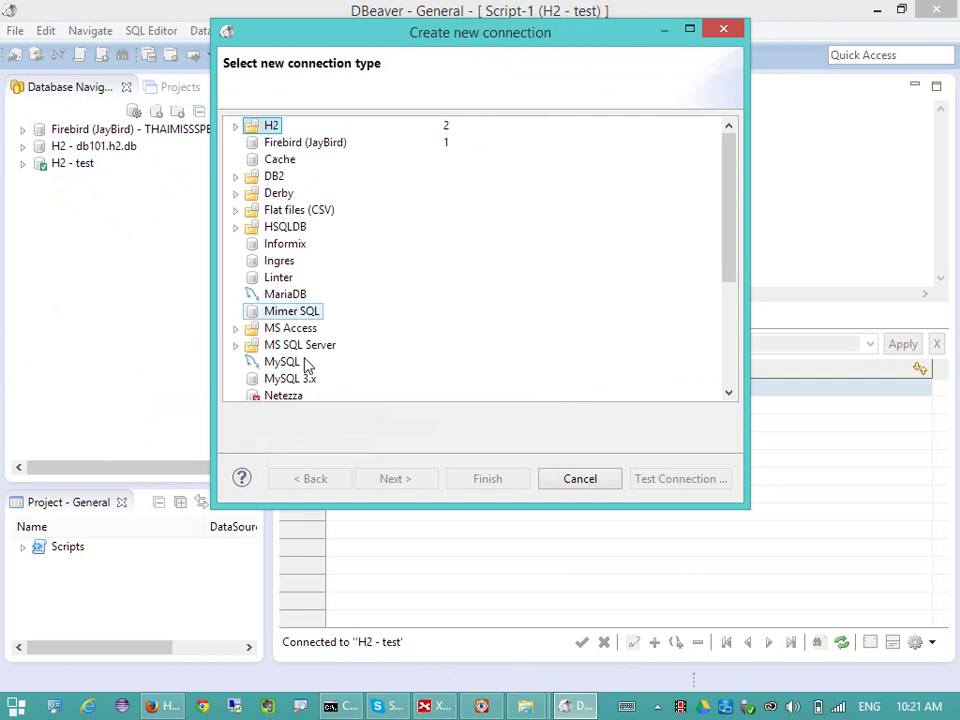
{"action": "left_click_drag", "start_coordinate": [371, 509], "coordinate": [385, 588]}
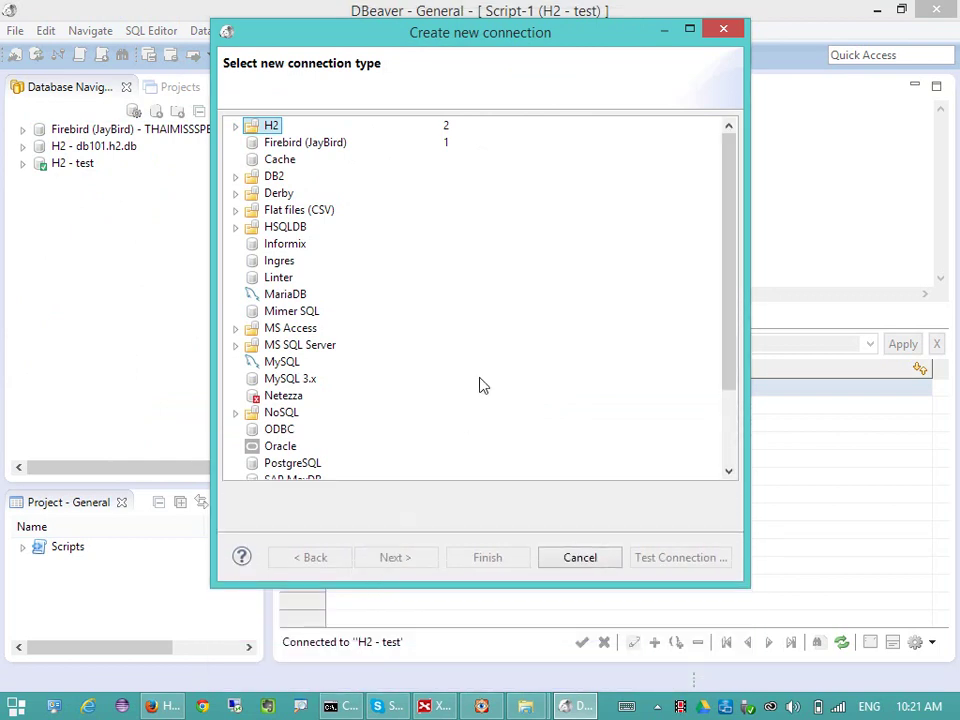
- Browse the MS Access, MS SQL Server and MySQL drivers, then cancel without creating a connection
{"action": "left_click", "coordinate": [236, 328]}
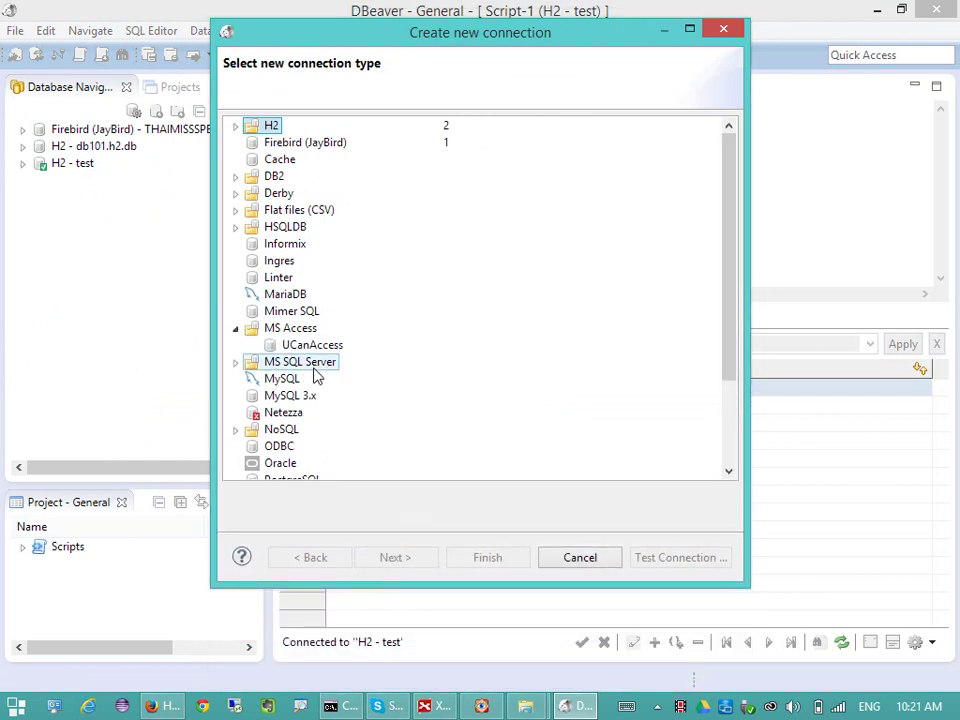
{"action": "left_click", "coordinate": [236, 364]}
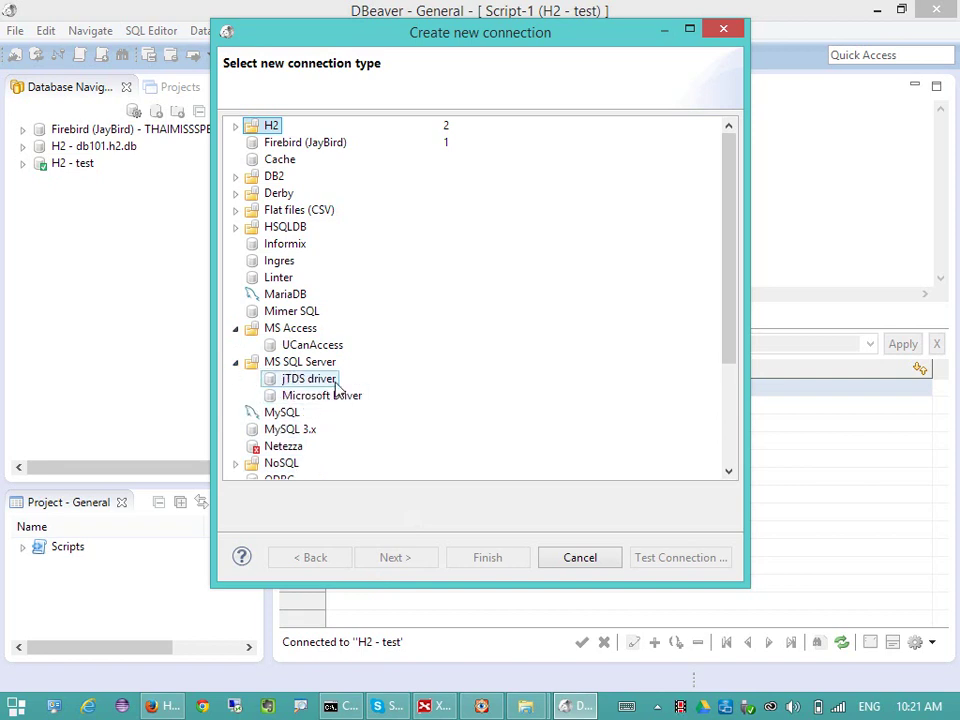
{"action": "left_click", "coordinate": [258, 413]}
{"action": "scroll", "coordinate": [612, 341], "scroll_direction": "down", "scroll_amount": 1}
{"action": "scroll", "coordinate": [612, 341], "scroll_direction": "down", "scroll_amount": 1}
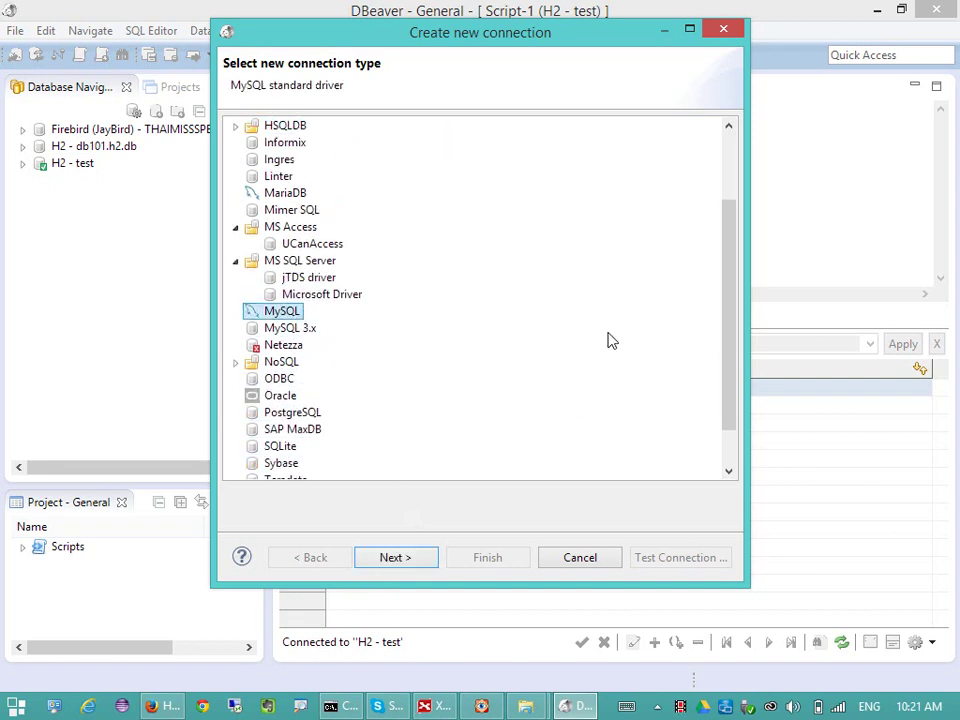
{"action": "scroll", "coordinate": [445, 330], "scroll_direction": "up", "scroll_amount": 2}
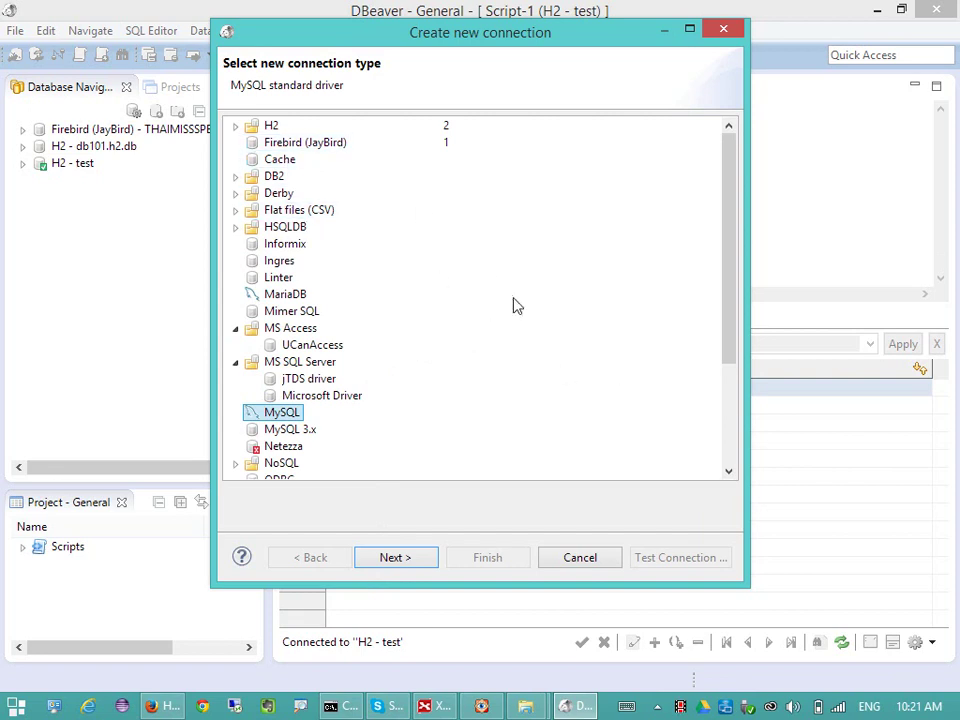
{"action": "key", "text": "Escape"}
- Quit DBeaver, confirming the exit prompt, and close the Explorer window
{"action": "left_click", "coordinate": [936, 9]}
{"action": "left_click", "coordinate": [555, 371]}
{"action": "left_click", "coordinate": [519, 386]}
{"action": "key", "text": "alt+F4"}
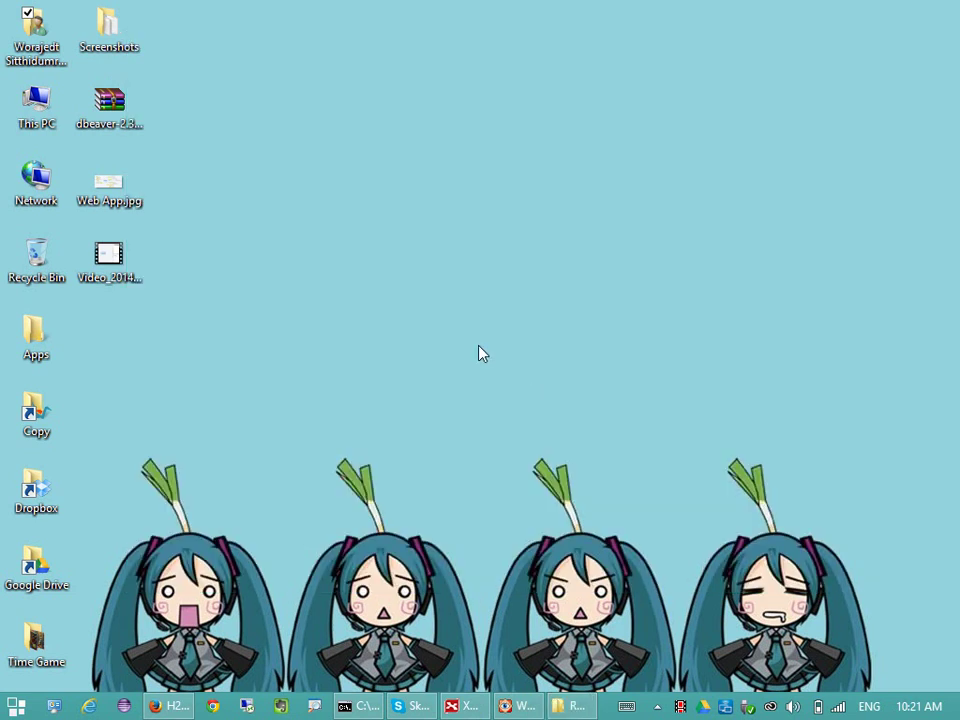